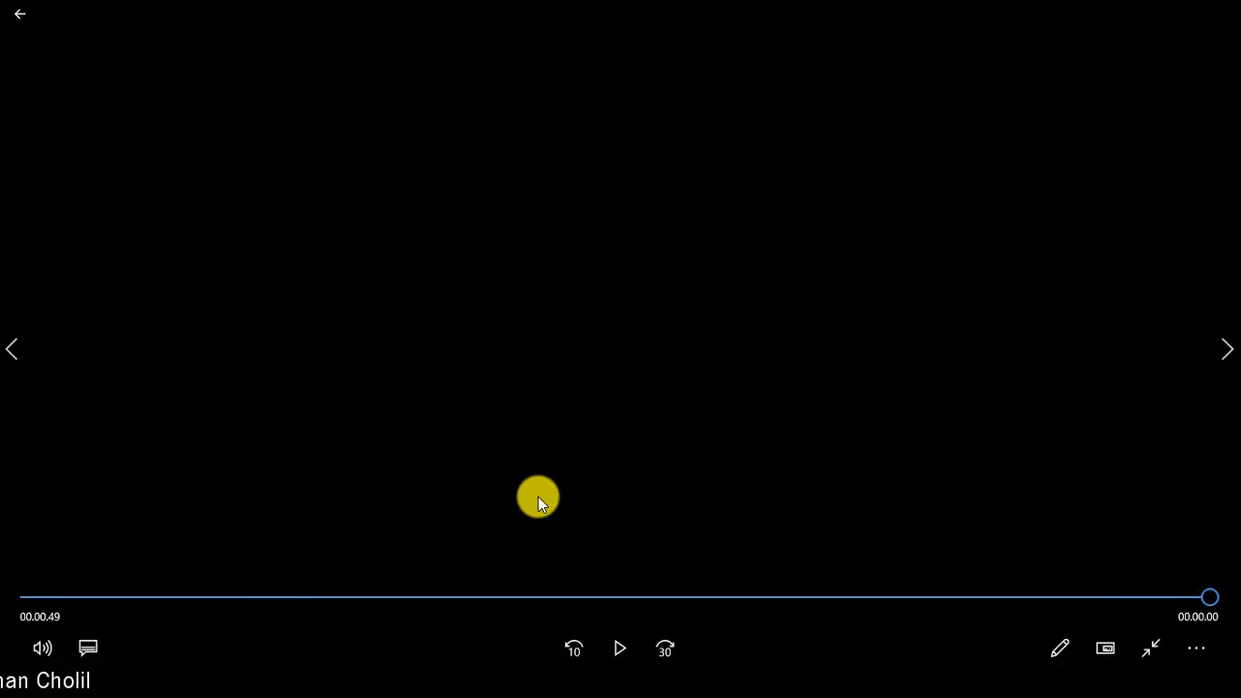
# Replay the finished opening video and close the video player
pyautogui.click(617, 650)
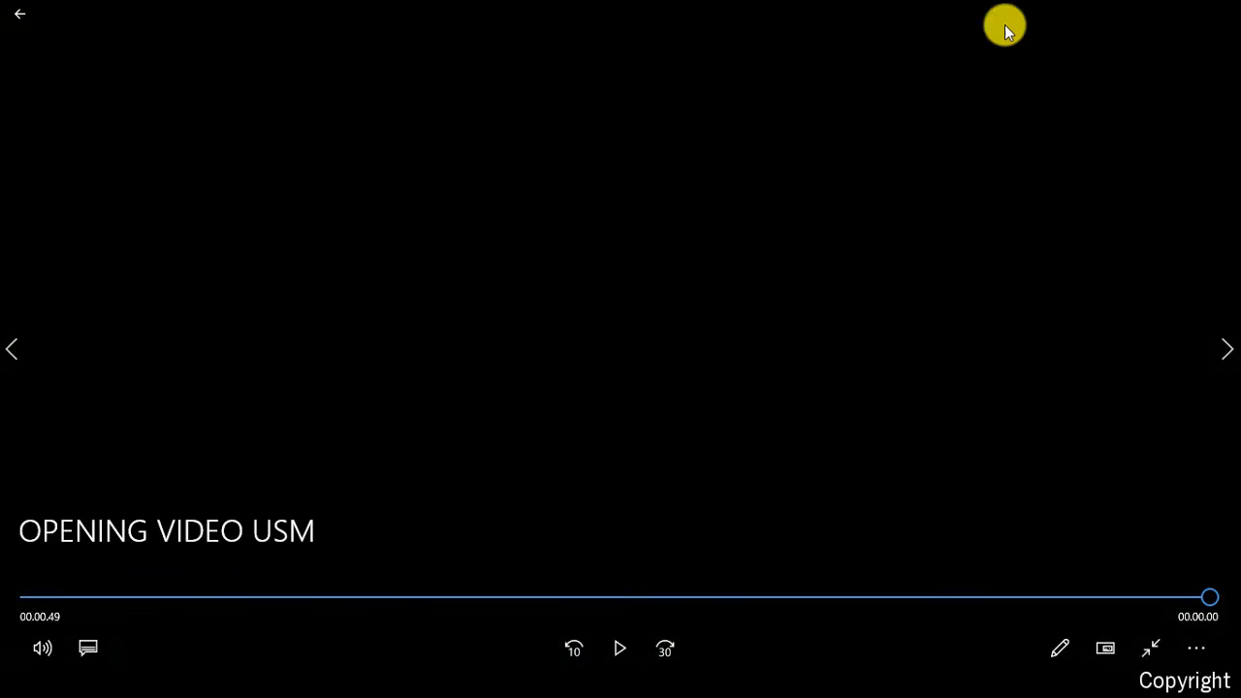
pyautogui.click(16, 20)
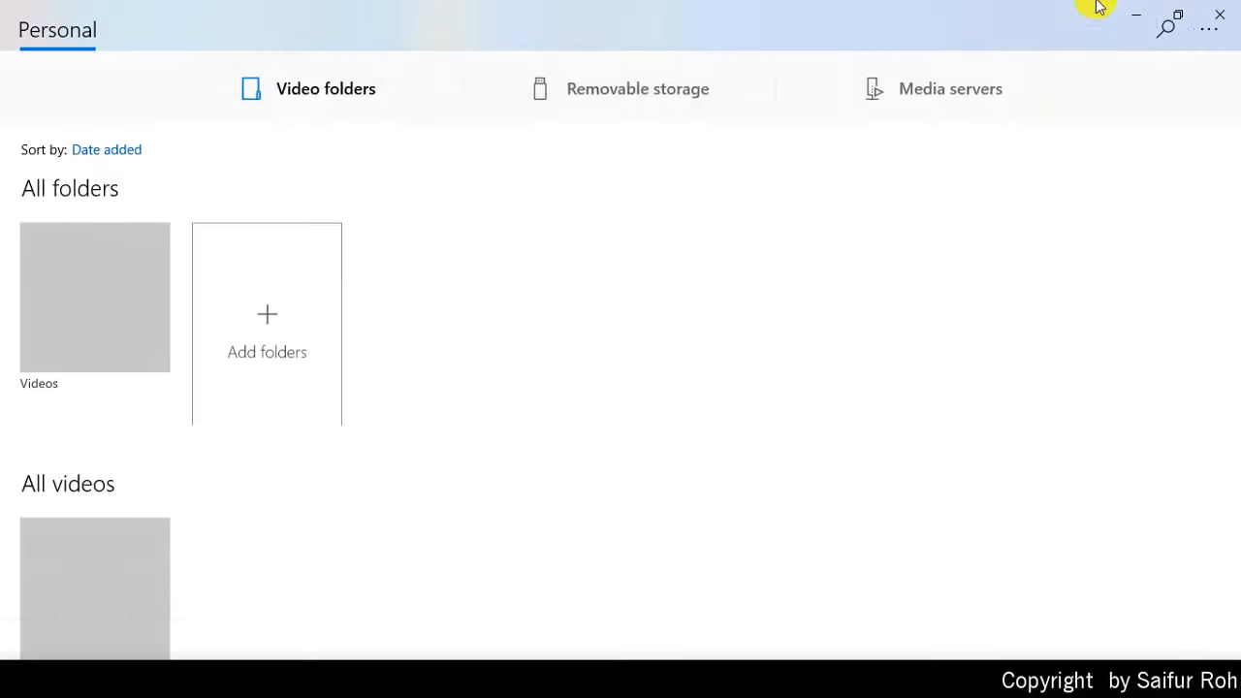
pyautogui.click(1228, 8)
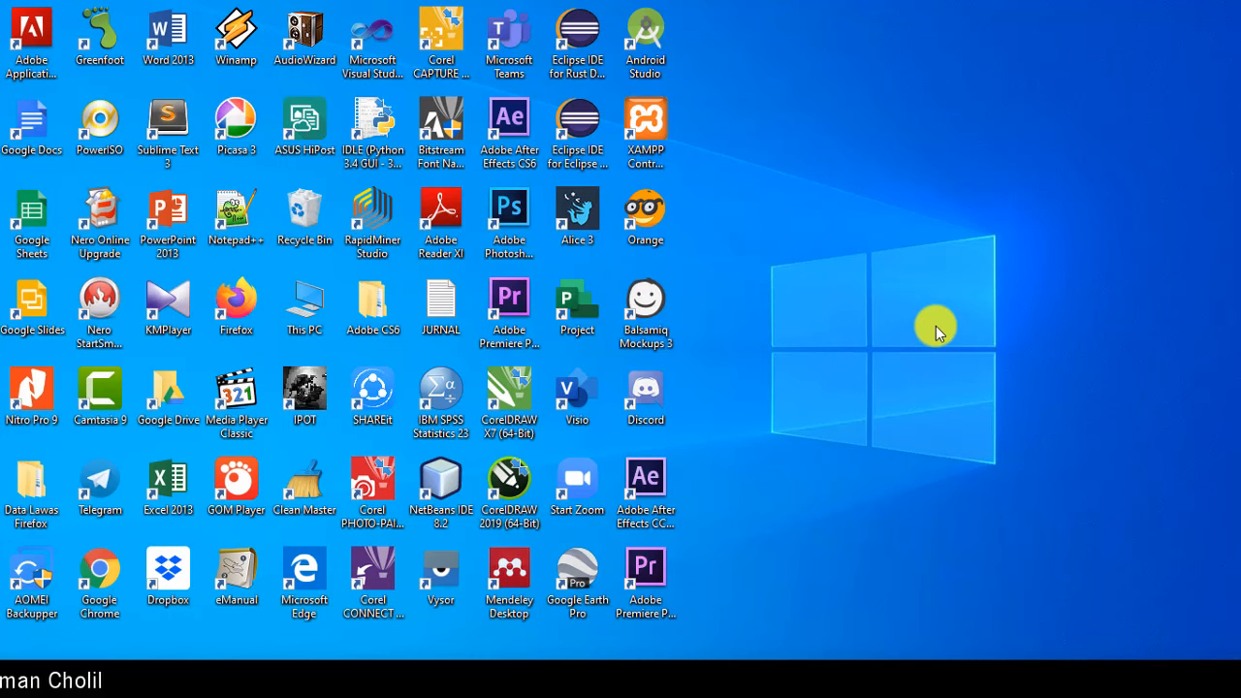
# Switch to Firefox and search the web for "download google earth pro"
pyautogui.doubleClick(576, 579)
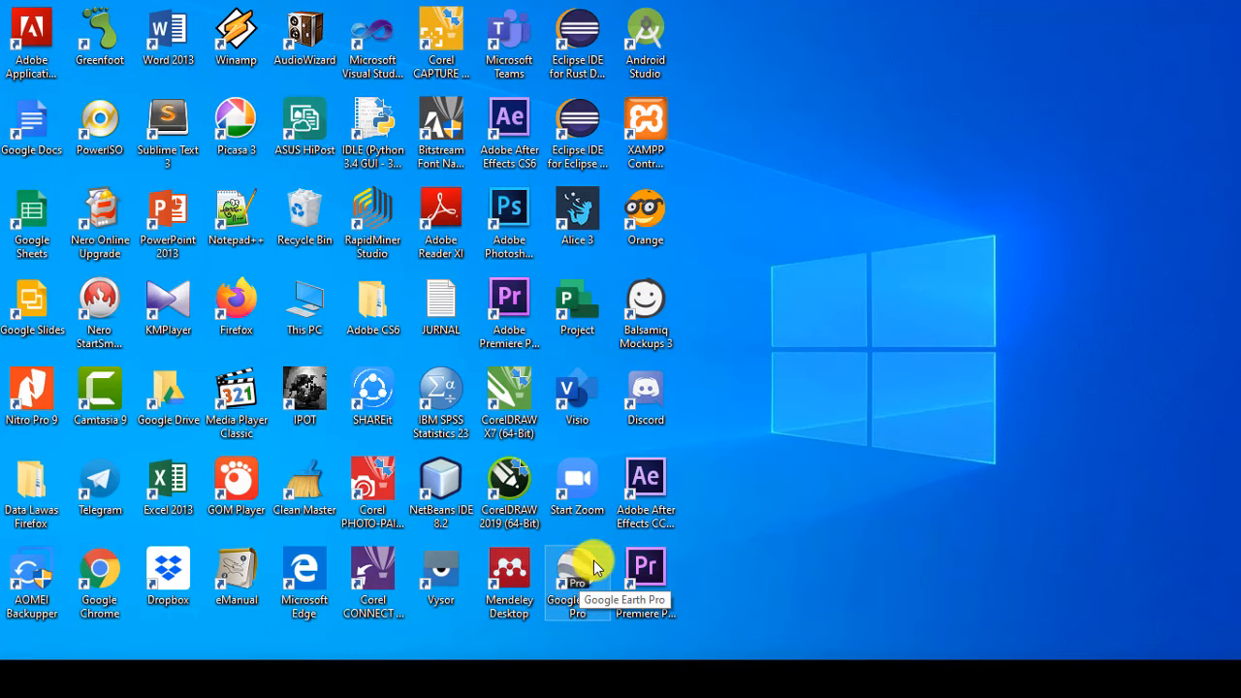
pyautogui.click(692, 676)
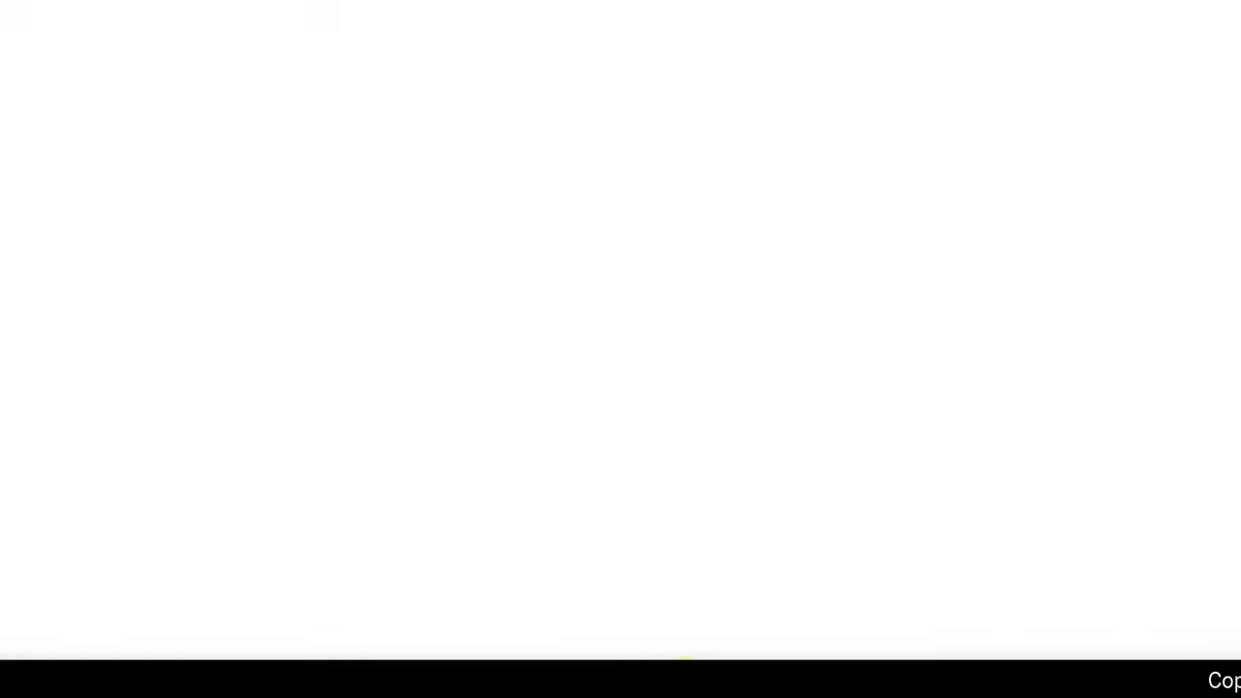
pyautogui.click(567, 249)
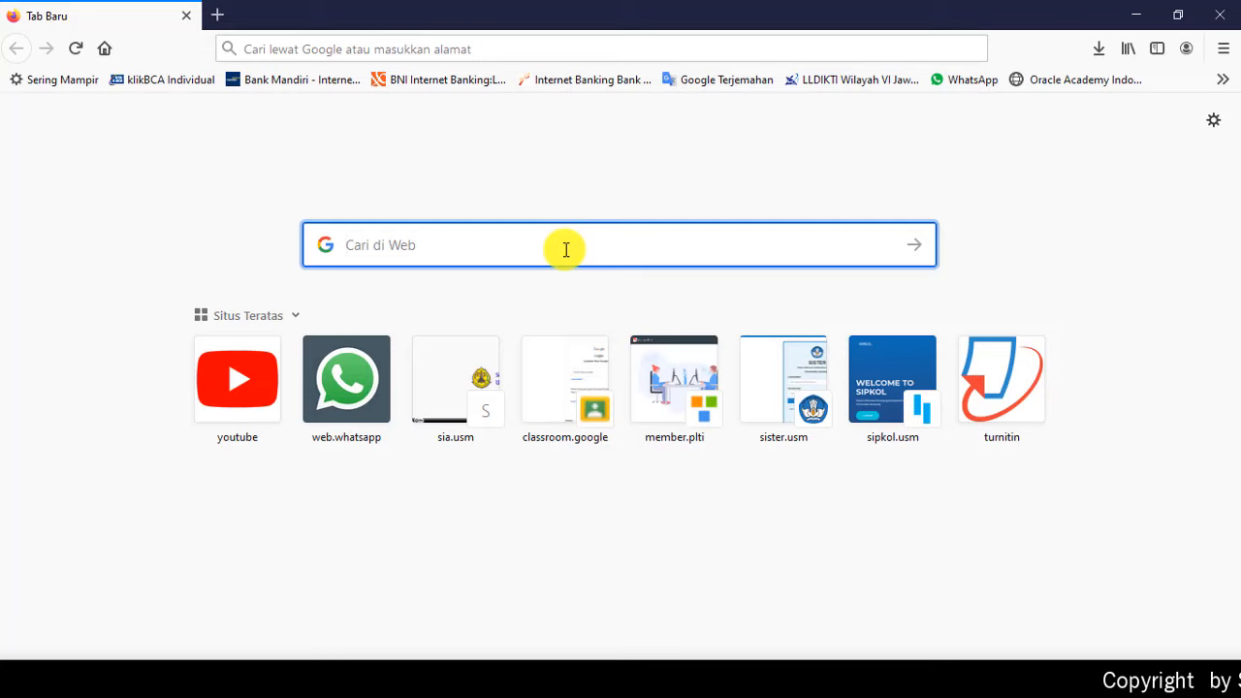
pyautogui.write('D')
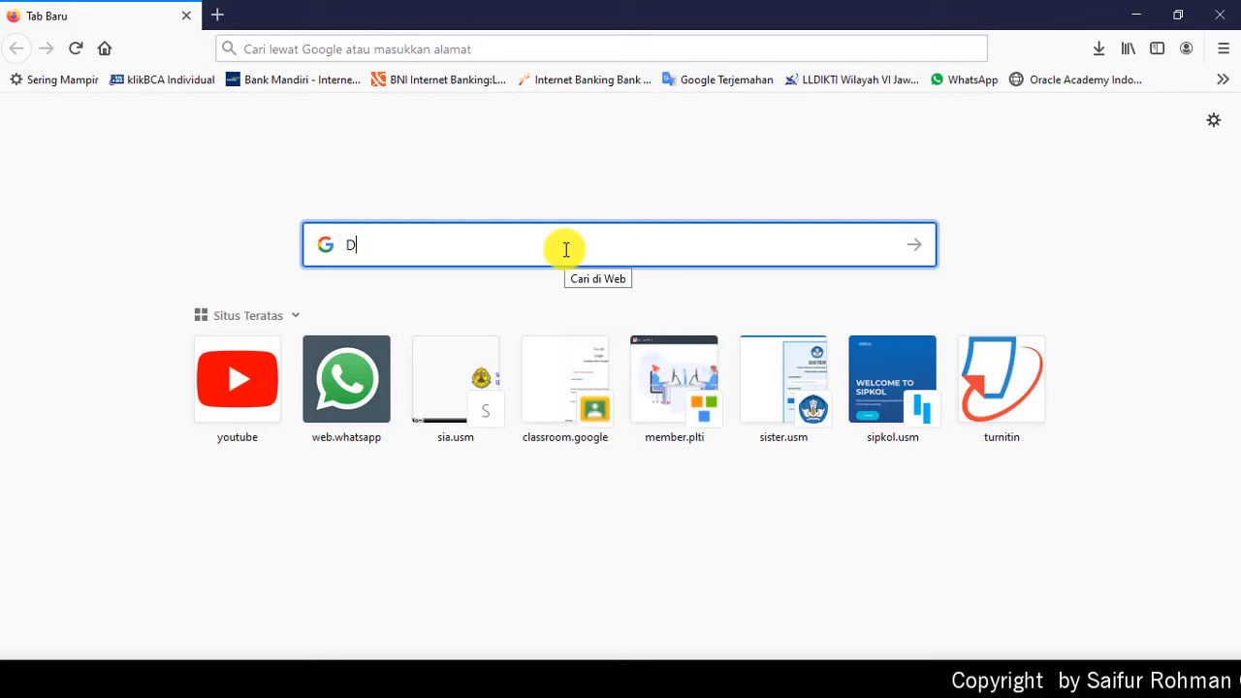
pyautogui.write('O')
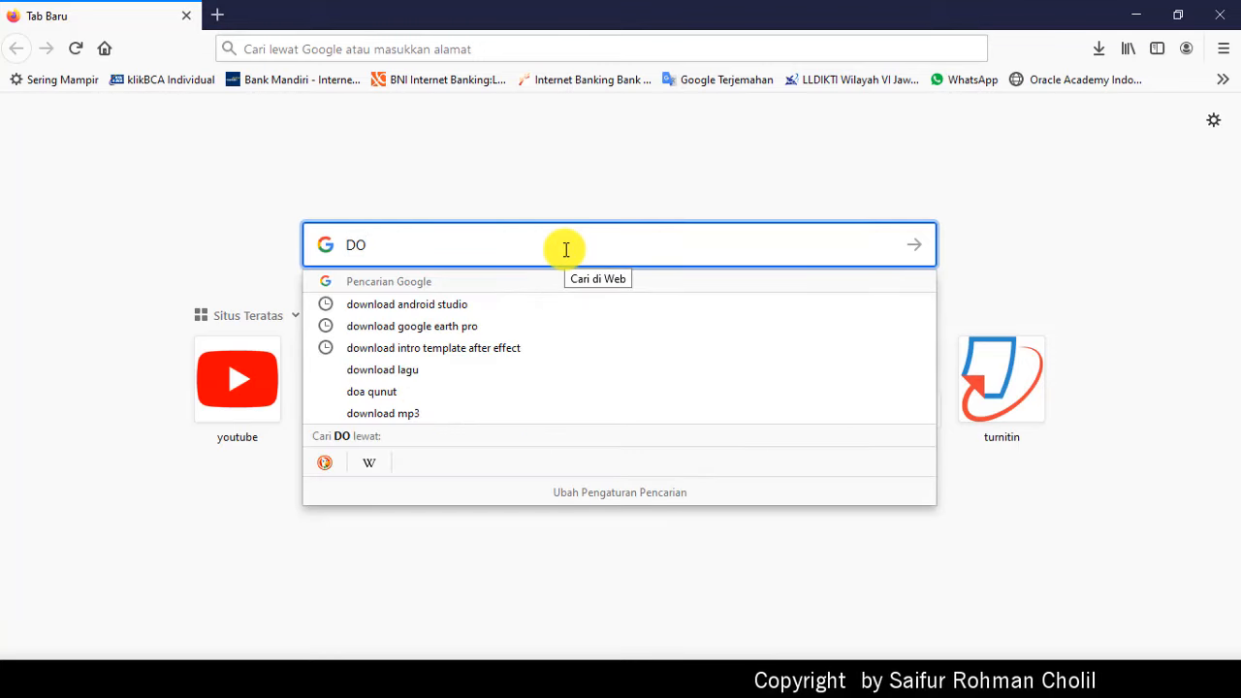
pyautogui.press('Down')
pyautogui.press('Down')
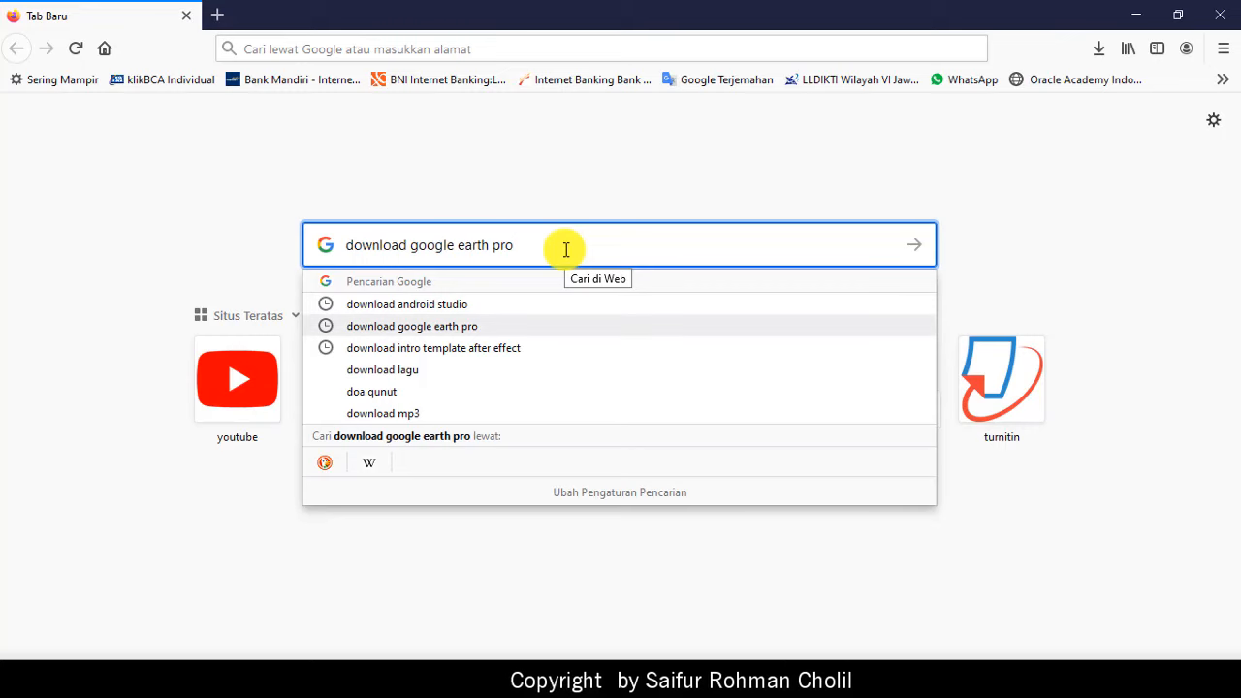
pyautogui.press('Return')
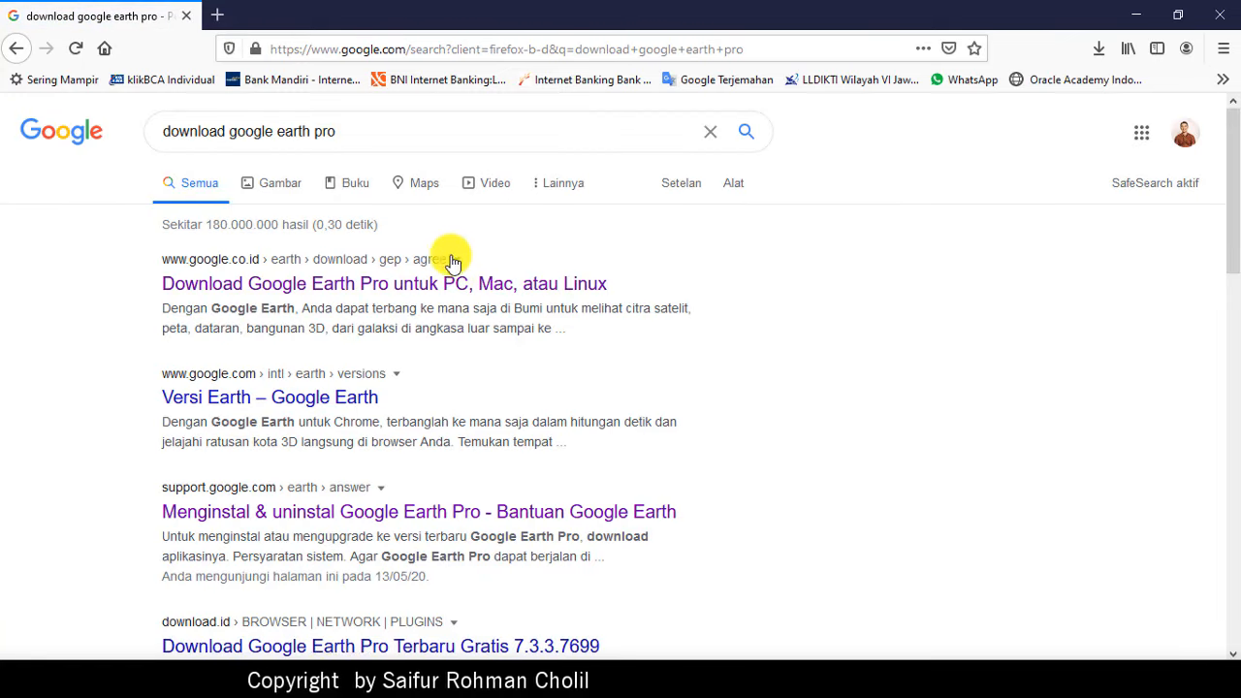
# Open the "Download Google Earth Pro untuk PC, Mac, atau Linux" result in a new tab and look through its terms and download options
pyautogui.rightClick(419, 281)
pyautogui.click(442, 292)
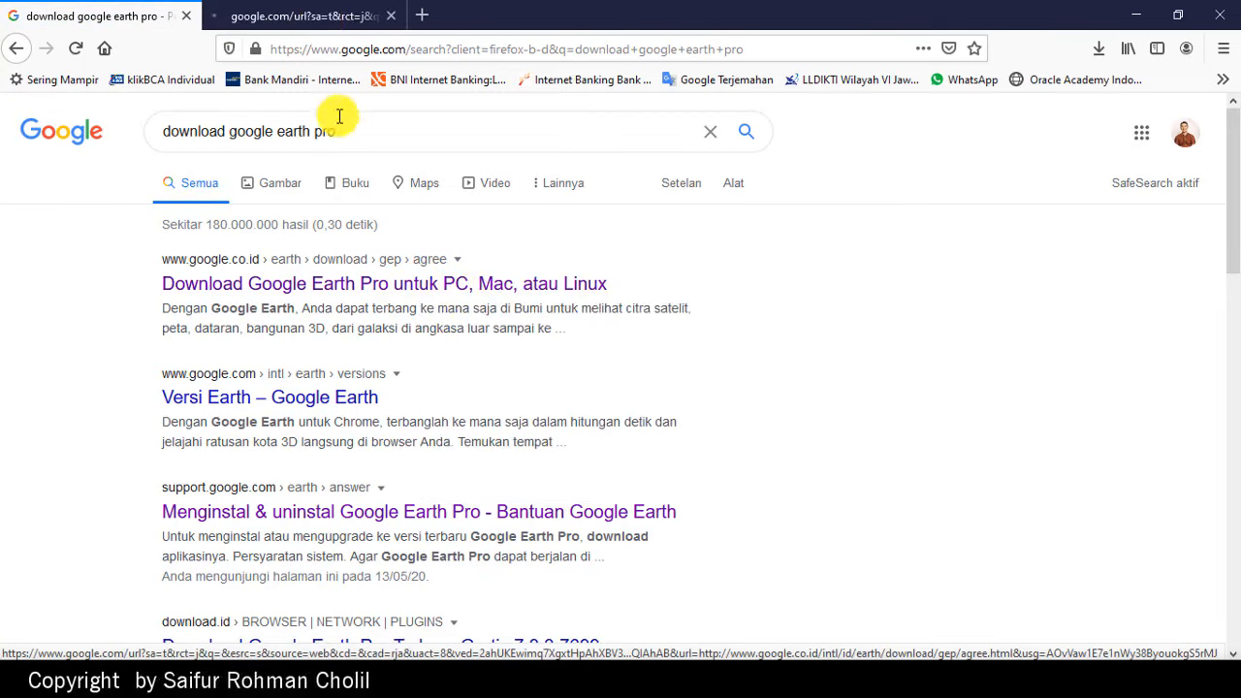
pyautogui.click(291, 16)
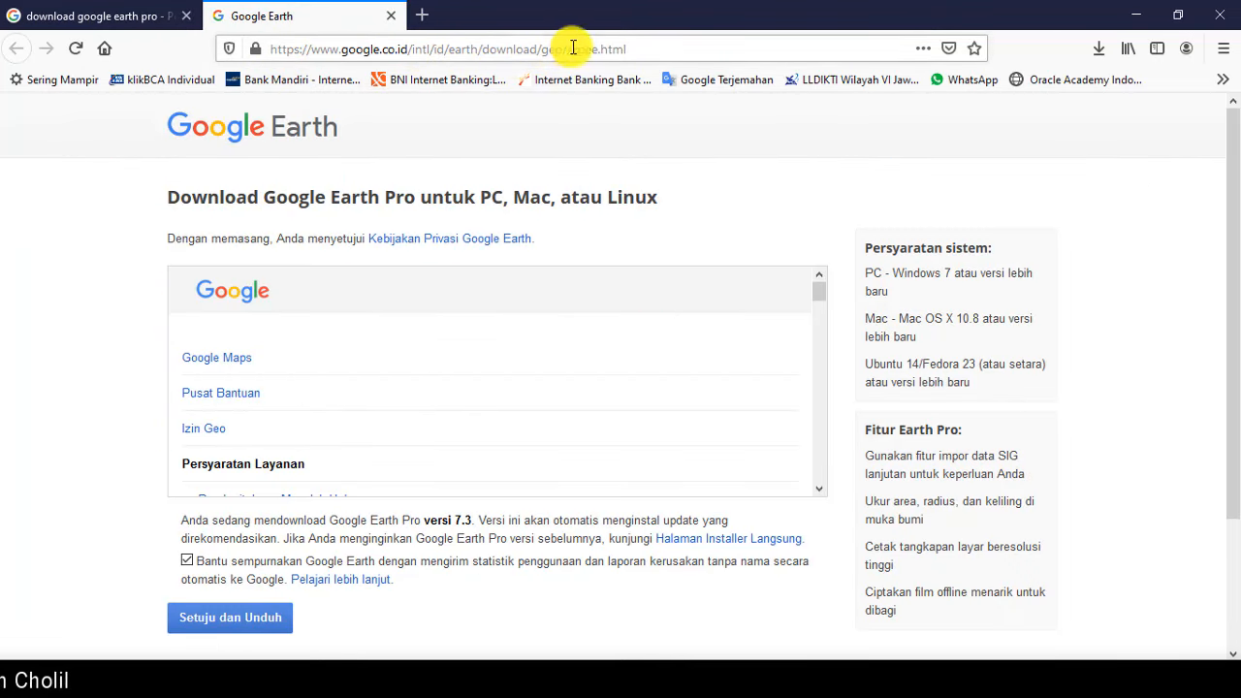
pyautogui.scroll(-5, 363, 409)
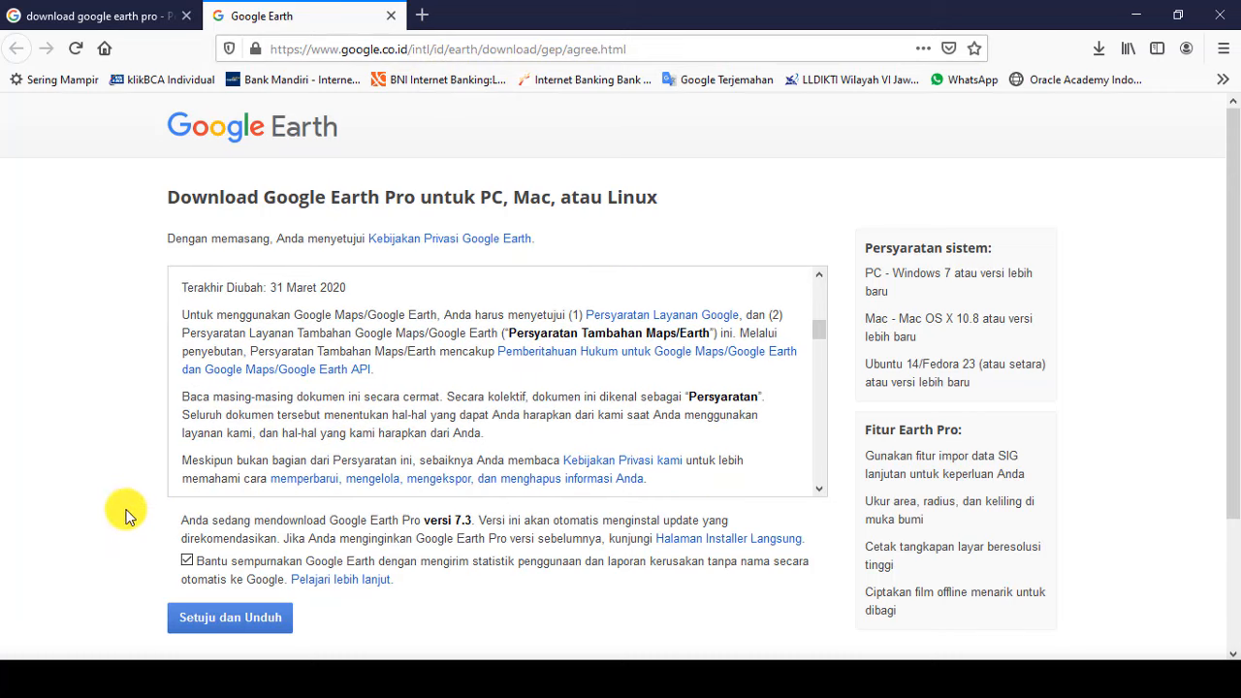
pyautogui.scroll(-3, 56, 534)
pyautogui.scroll(3, 419, 500)
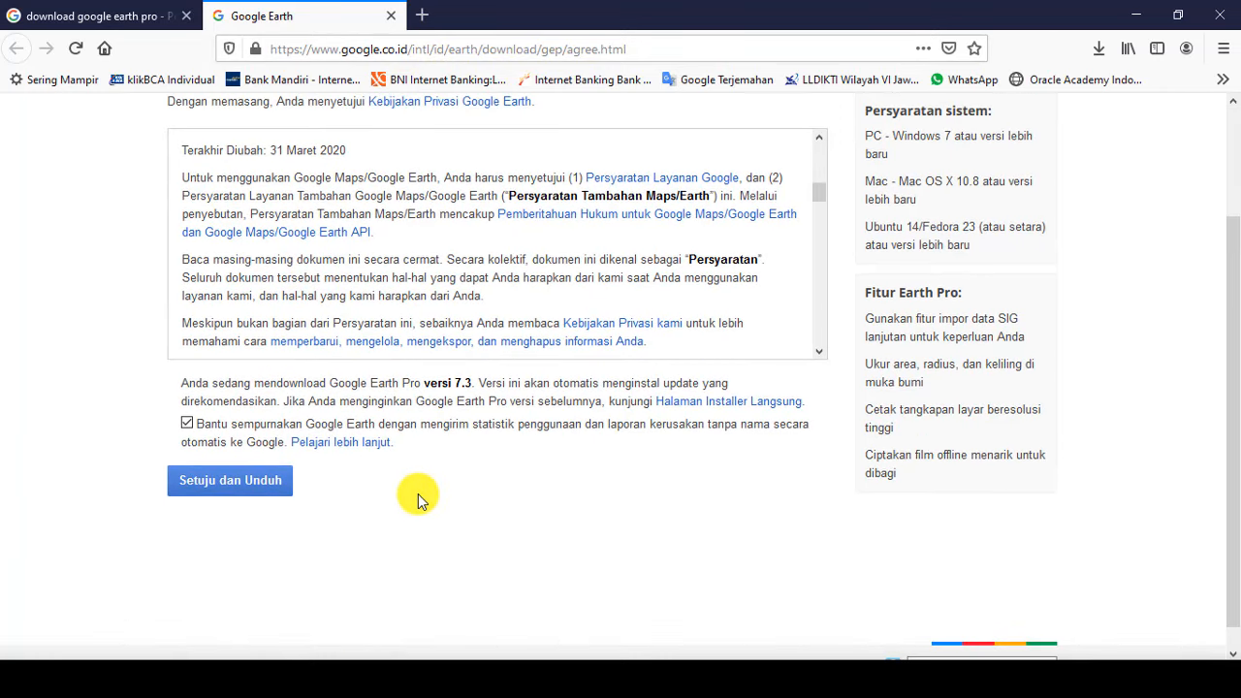
# Minimize the browser to launch Google Earth Pro from the desktop, and zoom out until the whole globe is in view
pyautogui.click(1136, 16)
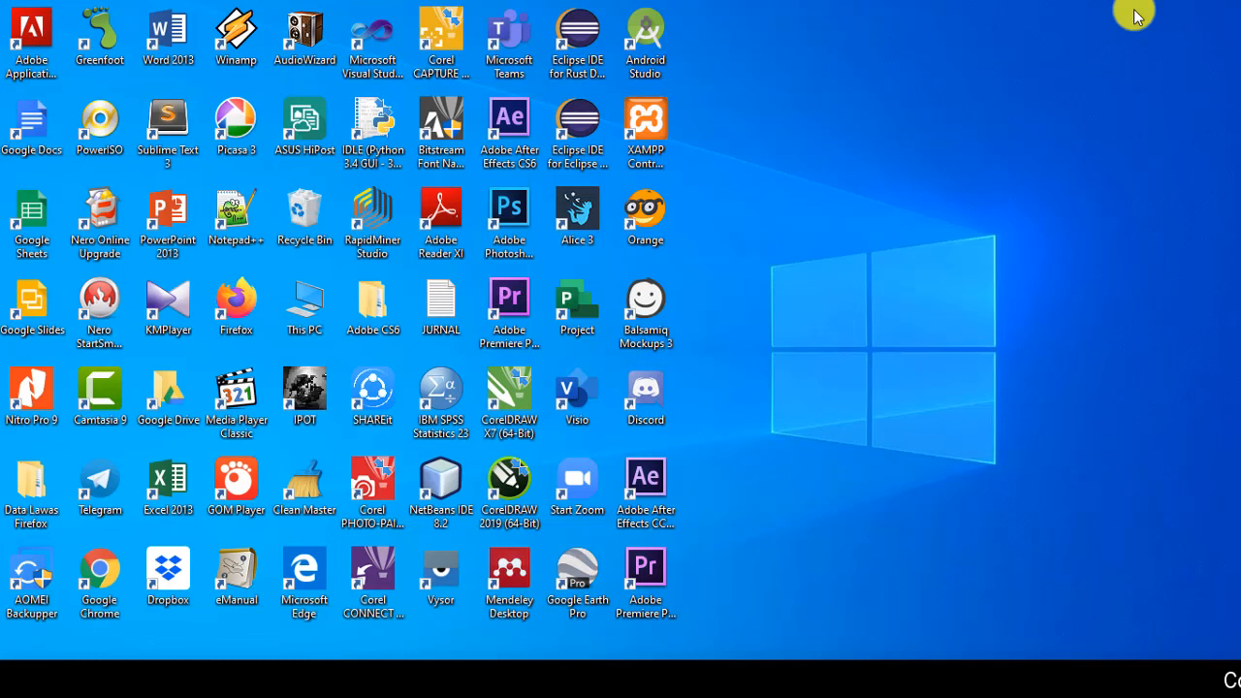
pyautogui.click(579, 577)
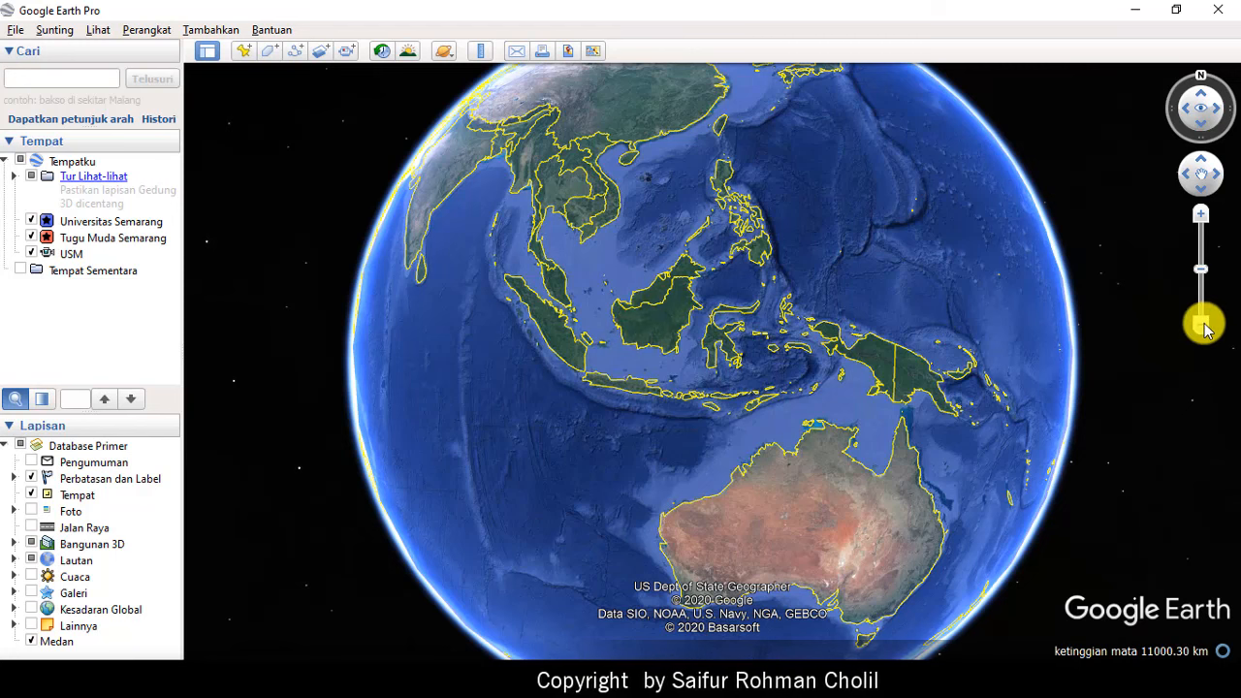
pyautogui.scroll(5, 1202, 328)
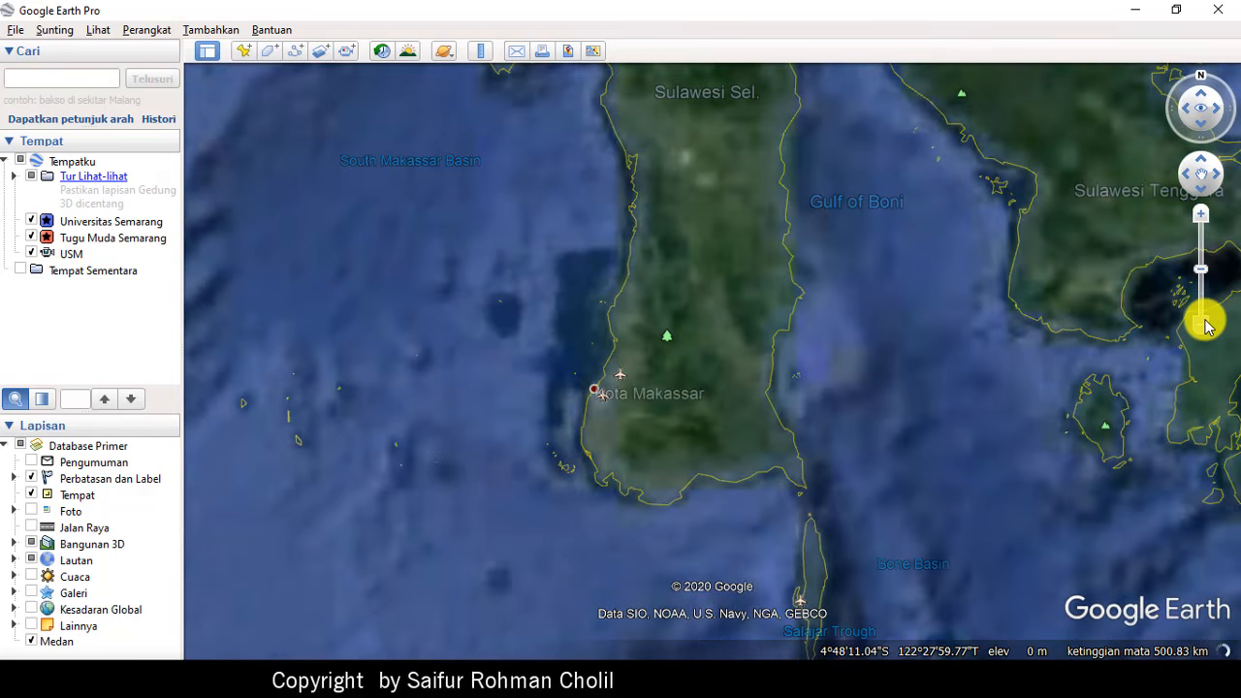
pyautogui.scroll(-4, 1205, 322)
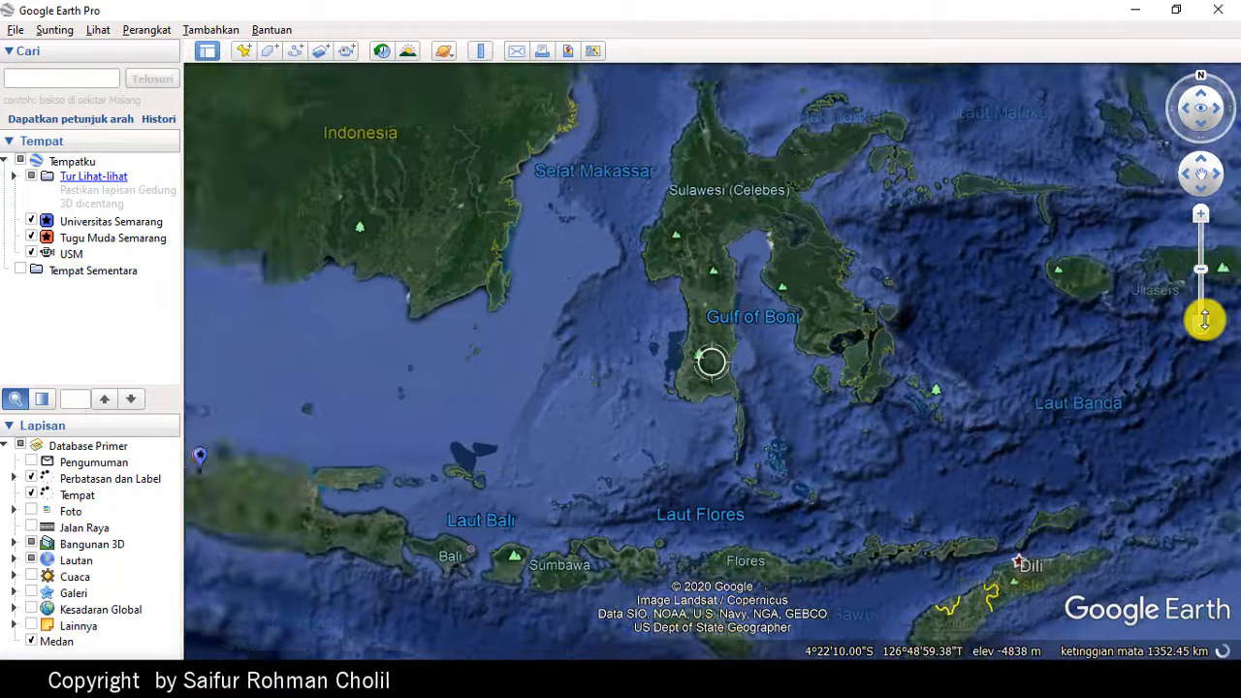
pyautogui.scroll(-5, 1204, 320)
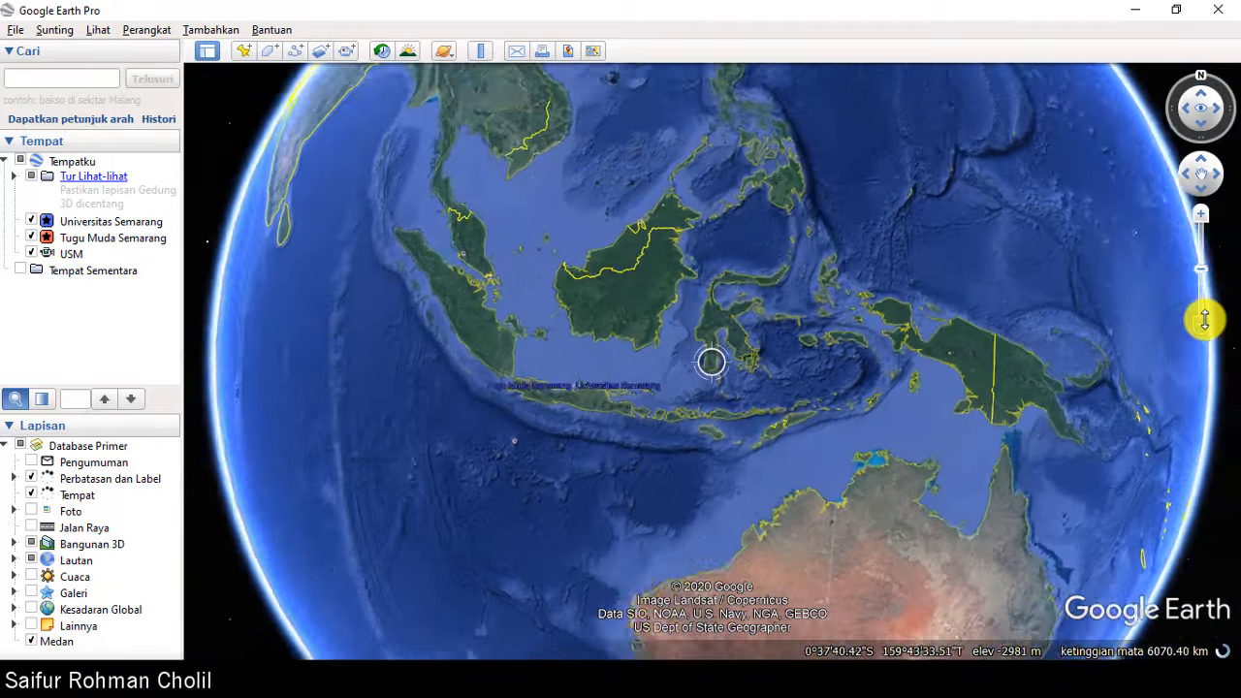
pyautogui.scroll(-5, 1205, 320)
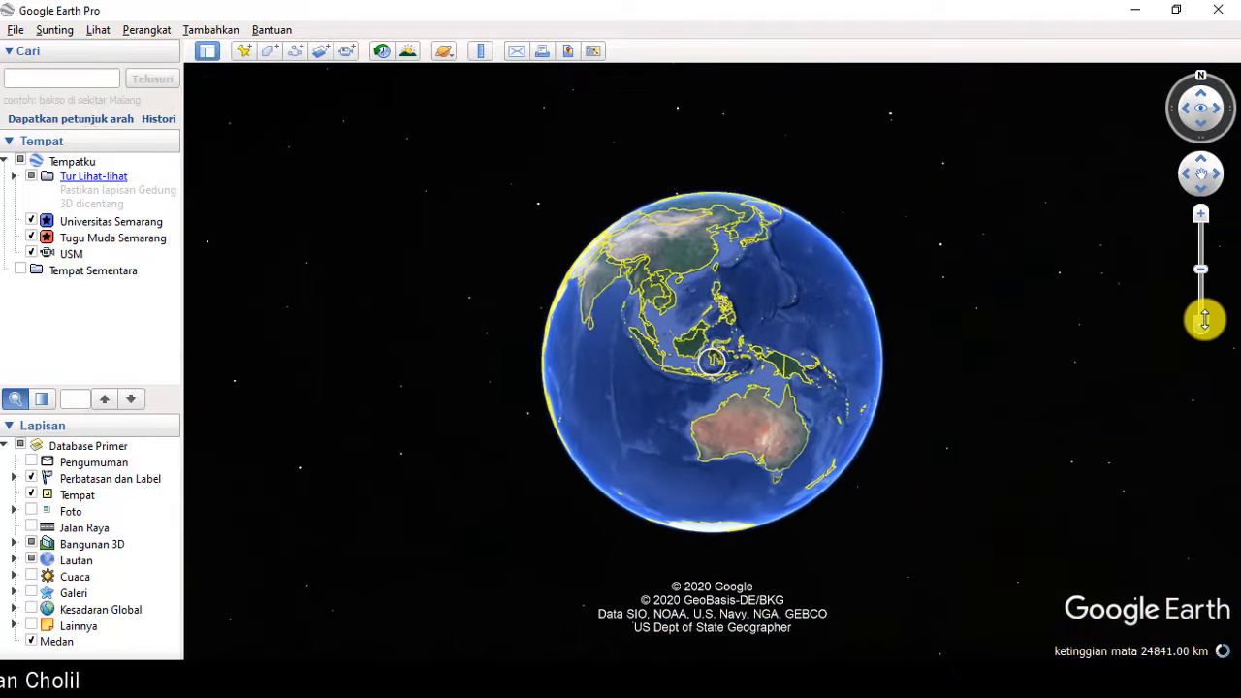
pyautogui.scroll(-2, 1204, 320)
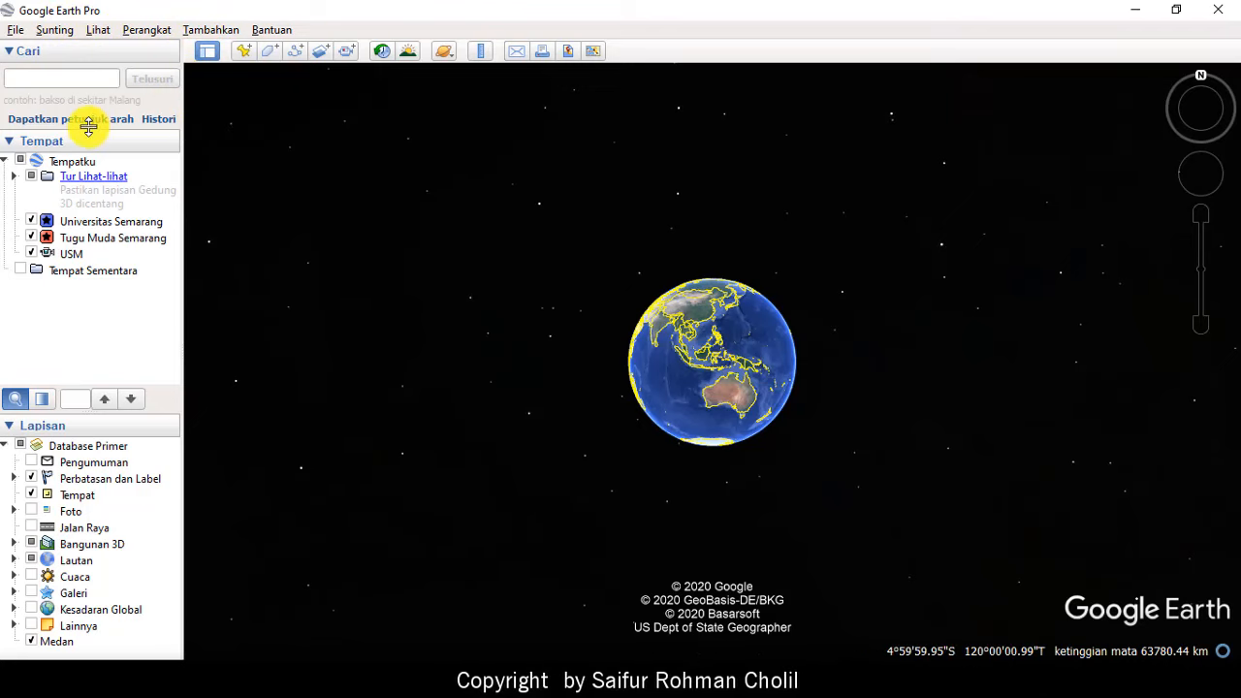
# Search Google Earth for "Universitas Semarang" and fly to its location
pyautogui.click(63, 78)
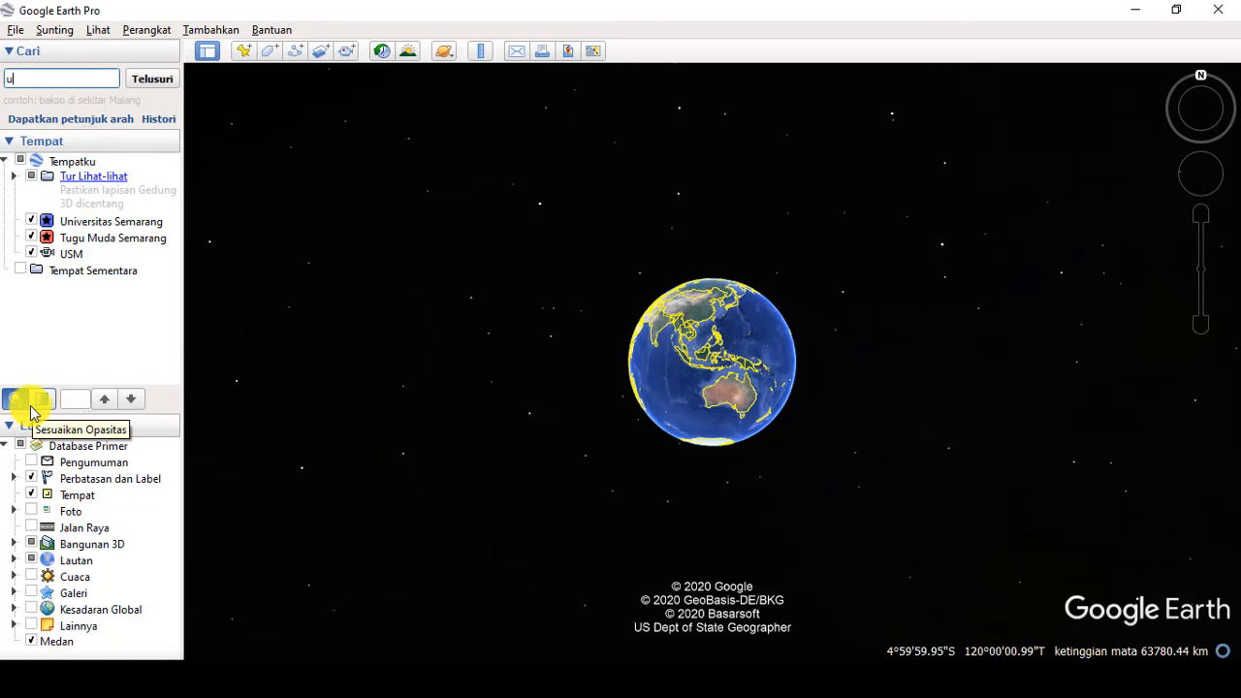
pyautogui.write('NIV')
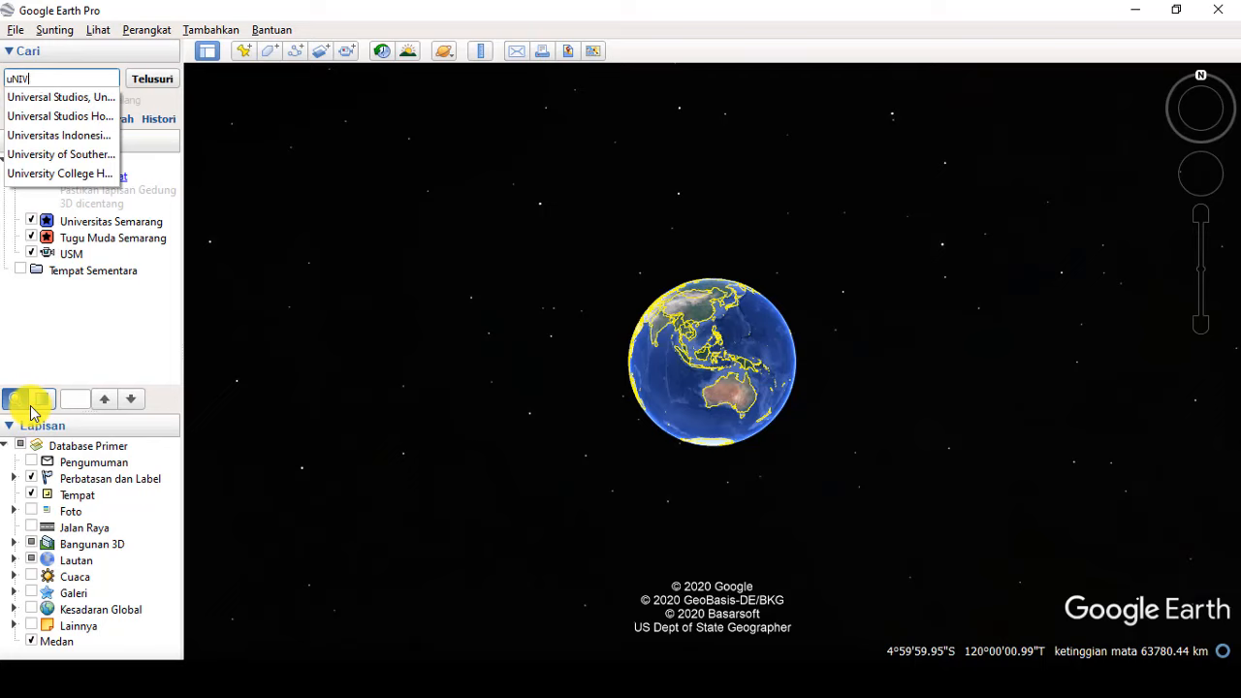
pyautogui.press('BackSpace')
pyautogui.write('Uni')
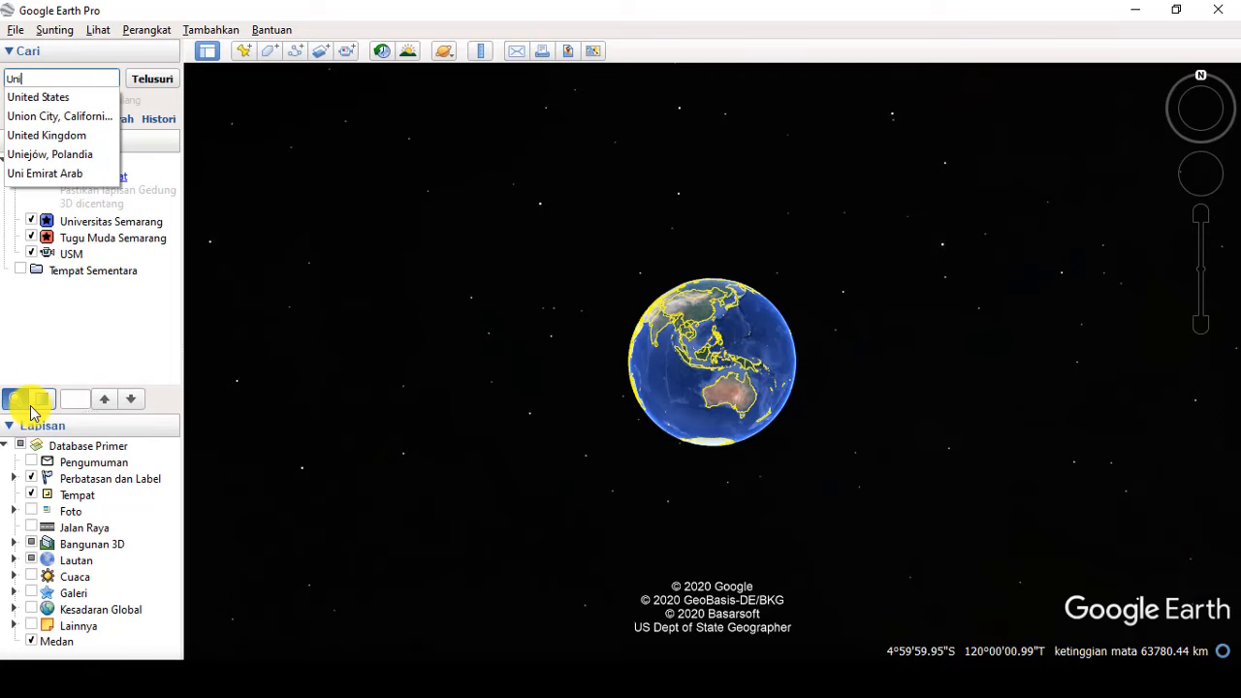
pyautogui.write('vers')
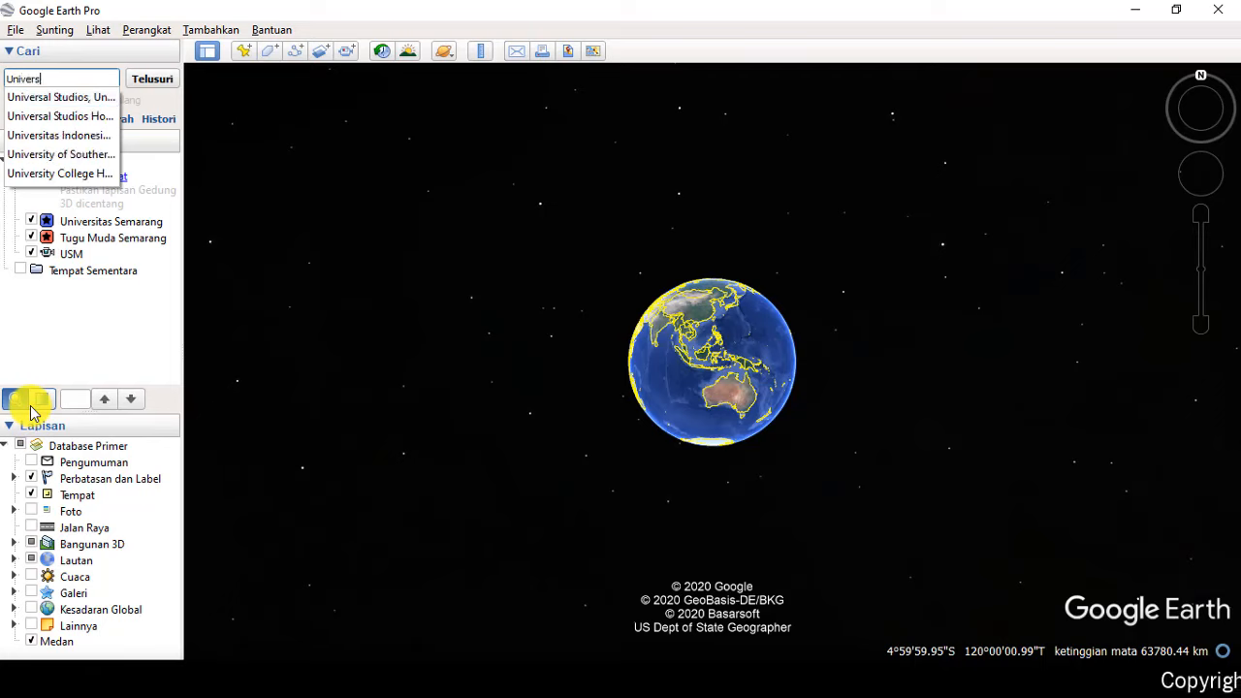
pyautogui.write('itas Se')
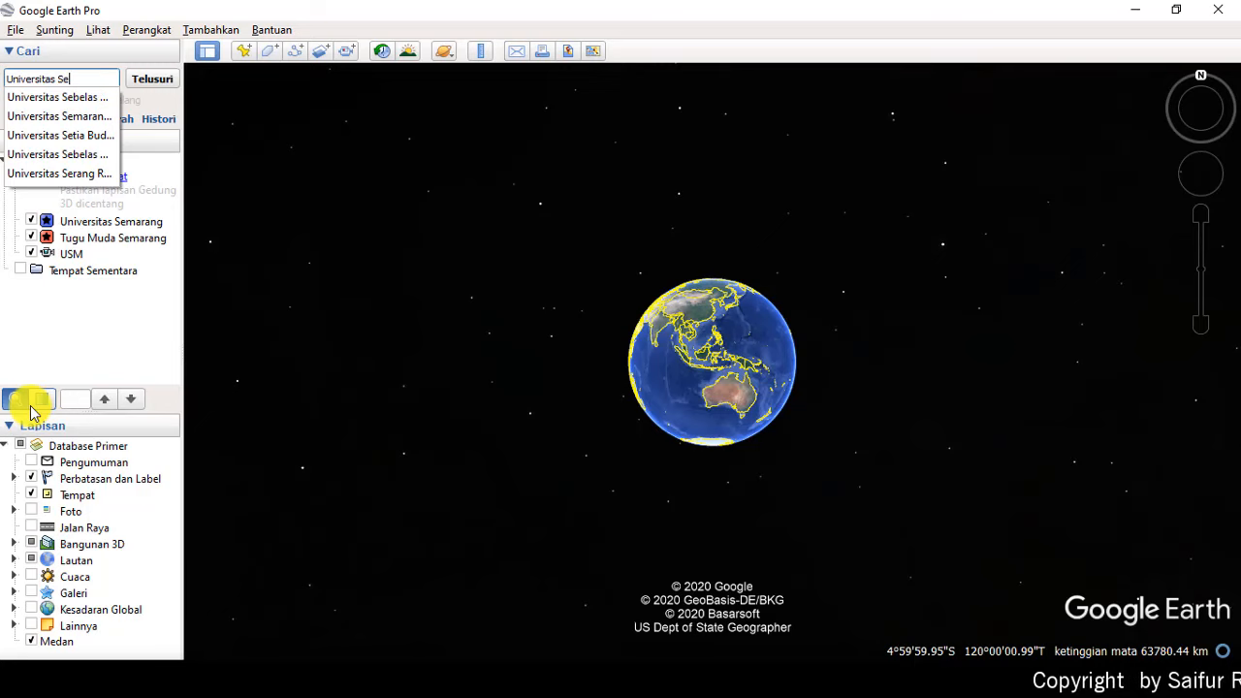
pyautogui.write('marang')
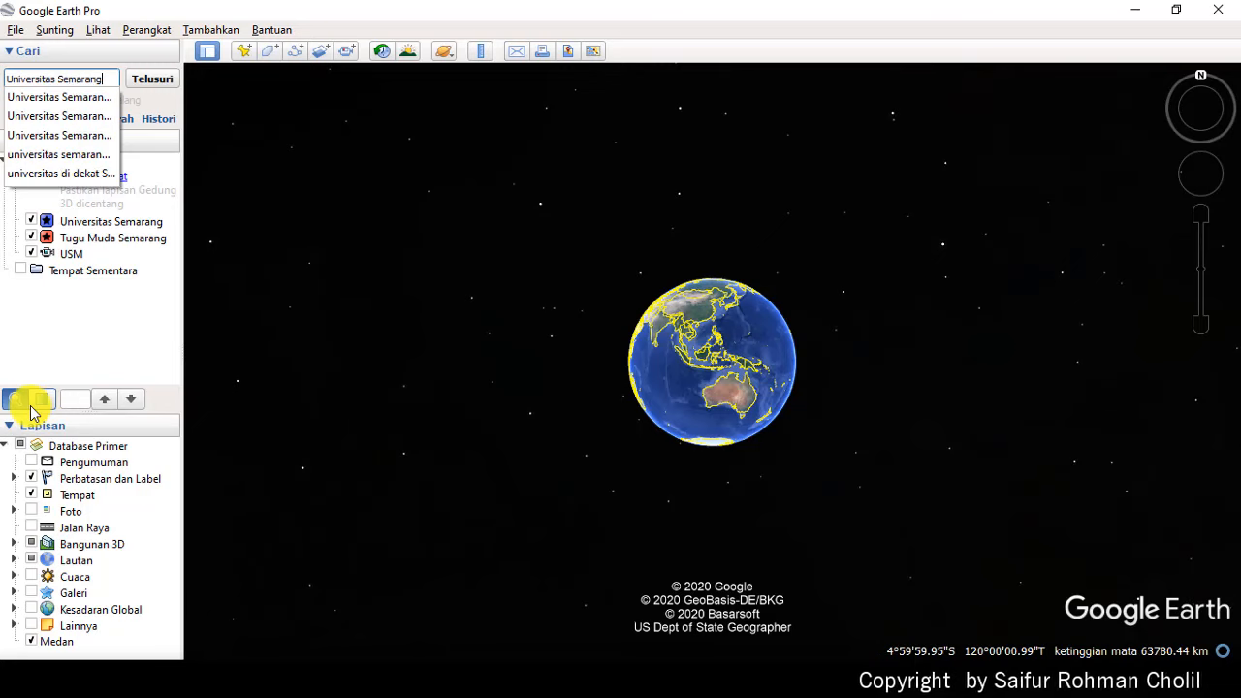
pyautogui.click(167, 82)
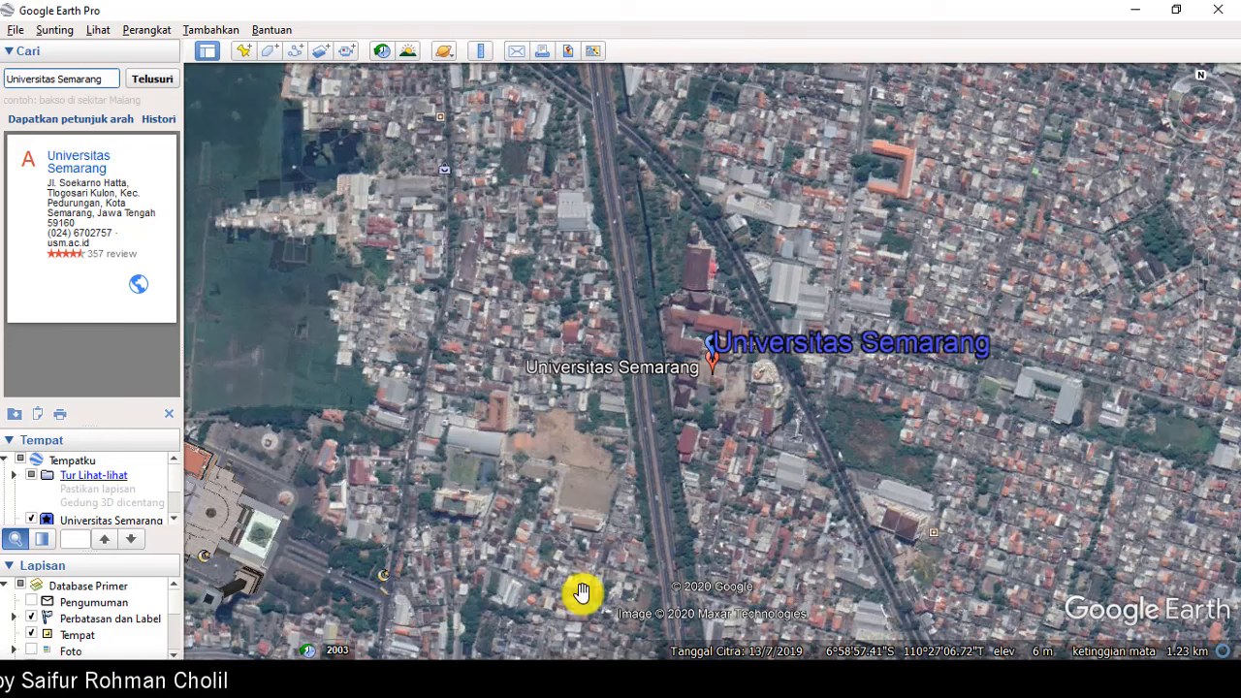
# Hide the saved places Universitas Semarang, Tugu Muda Semarang and USM on the map
pyautogui.scroll(-3, 176, 524)
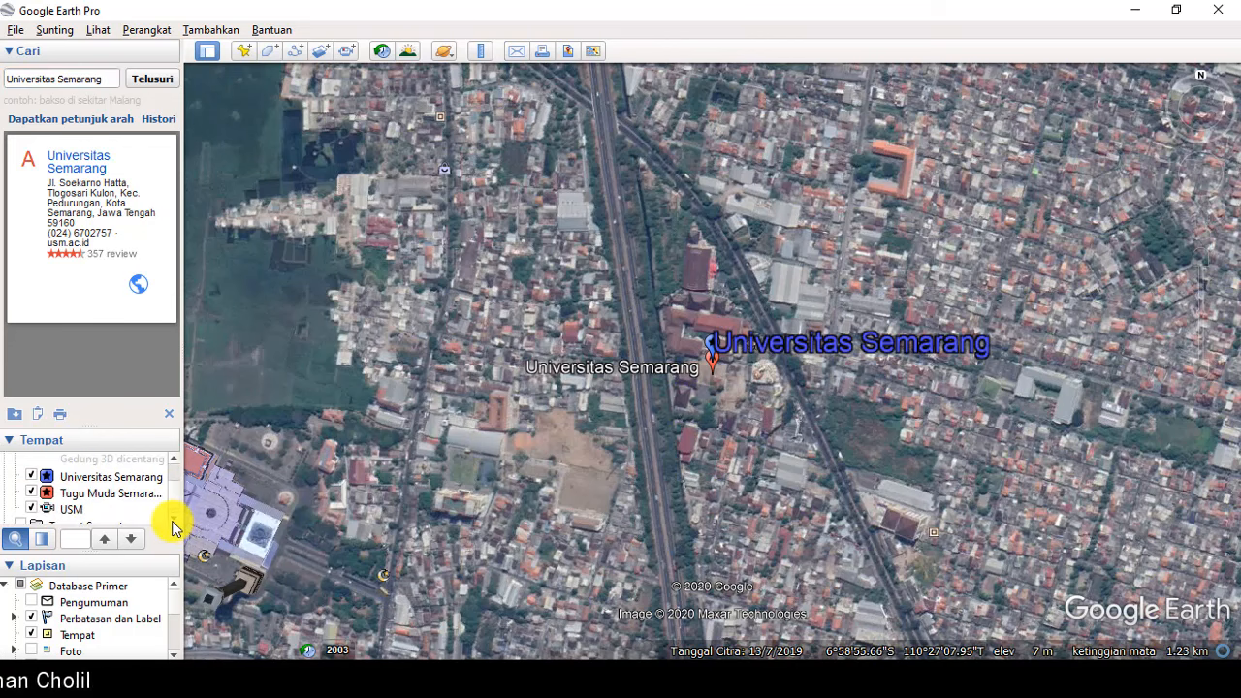
pyautogui.click(33, 479)
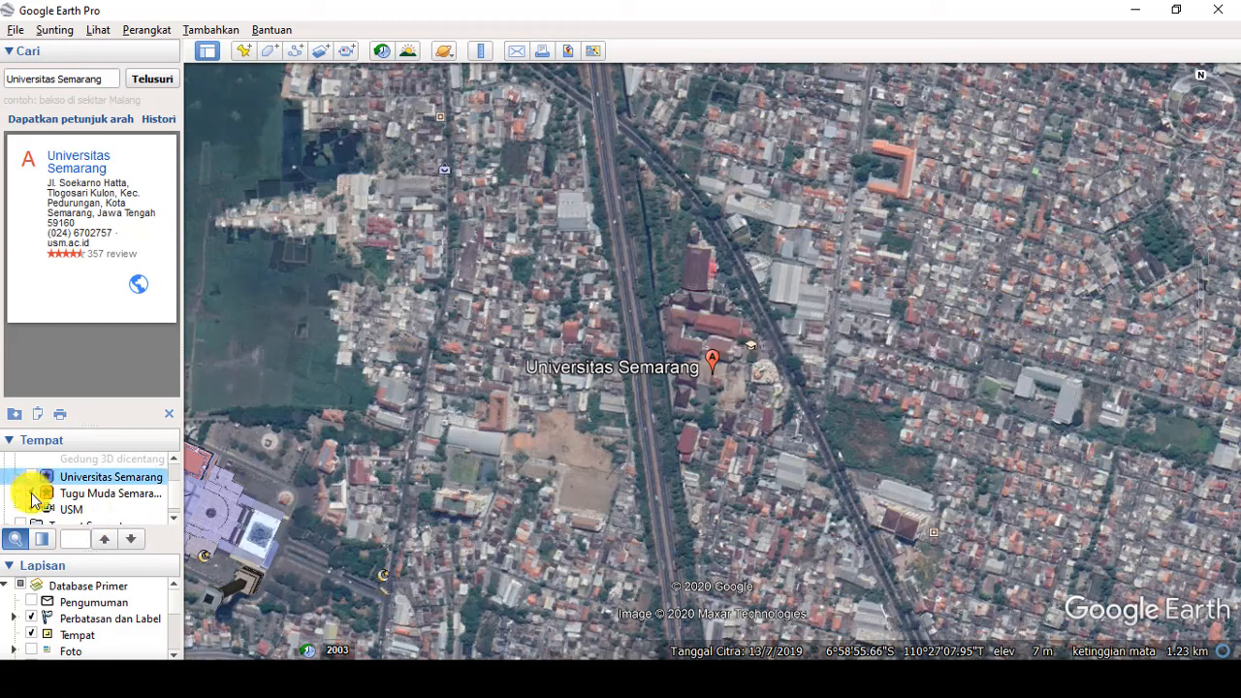
pyautogui.click(35, 494)
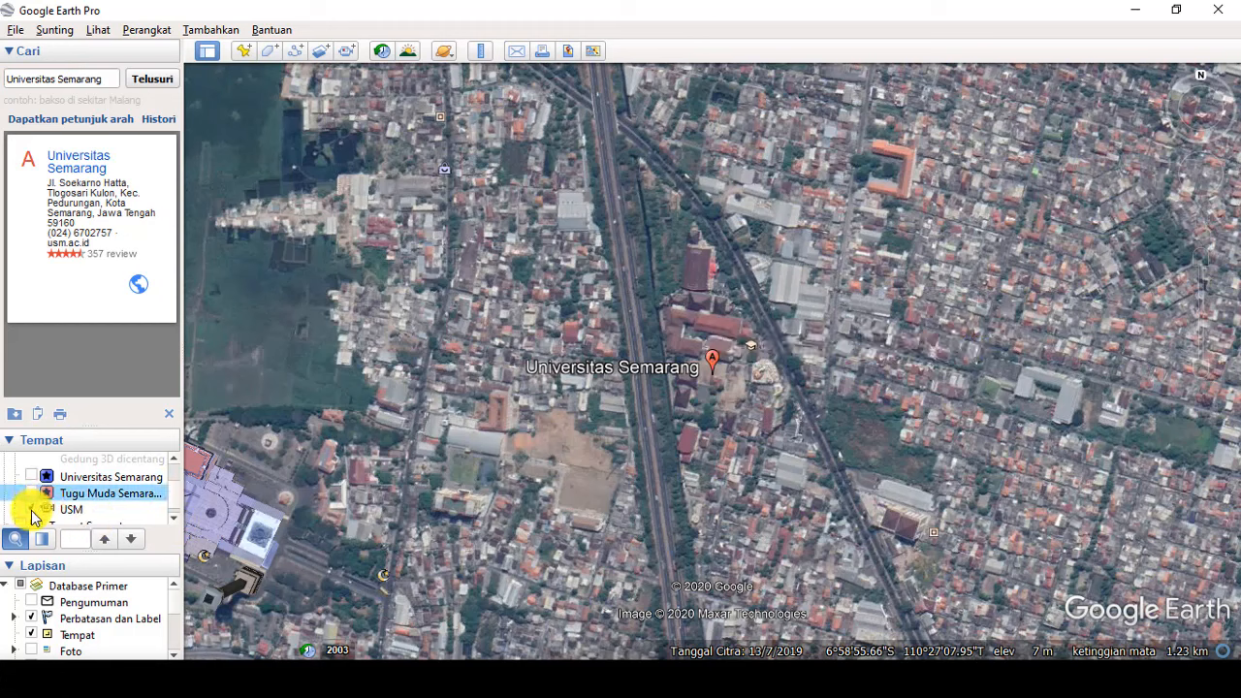
pyautogui.click(35, 511)
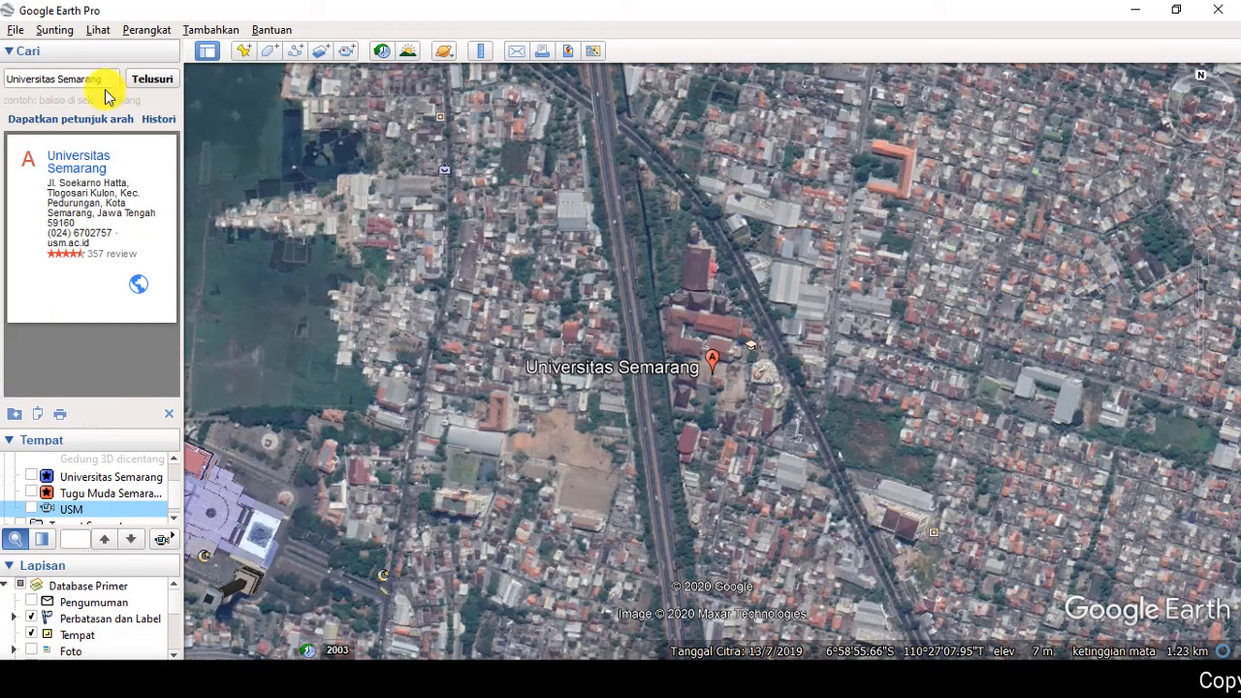
# Clear the Universitas Semarang search result and zoom back out to the whole globe
pyautogui.click(166, 419)
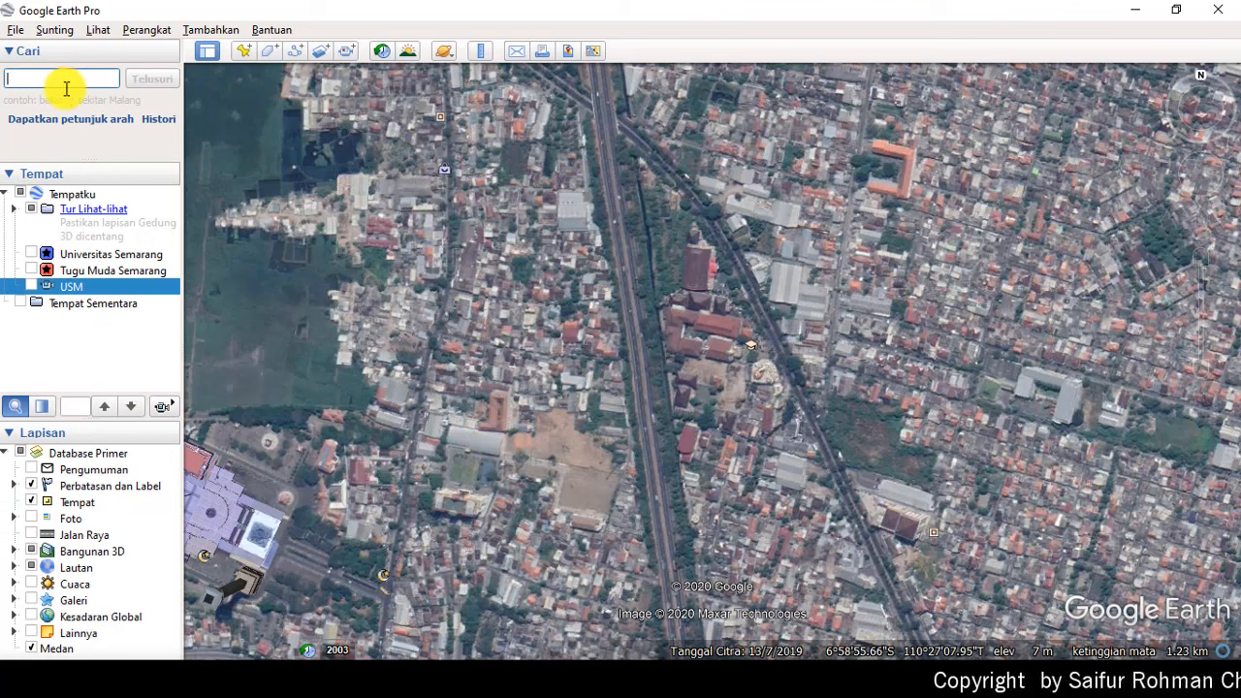
pyautogui.moveTo(1209, 255)
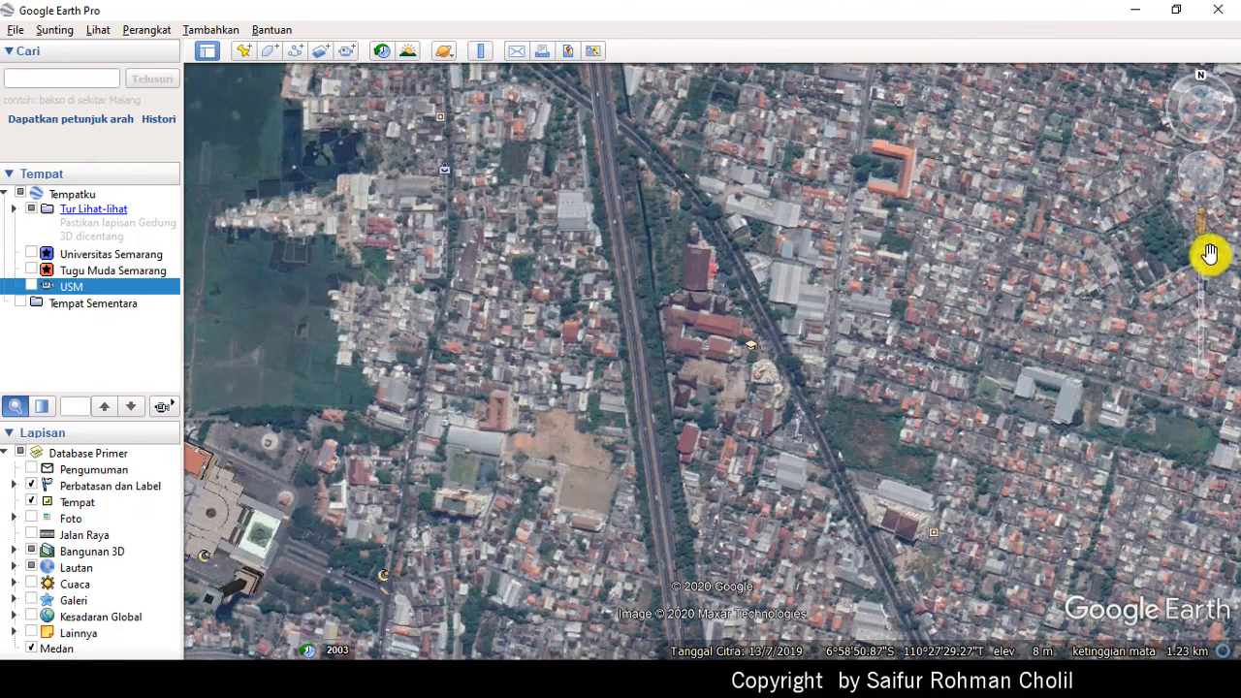
pyautogui.moveTo(1201, 321)
pyautogui.mouseDown()
pyautogui.moveTo(1205, 390)
pyautogui.moveTo(1198, 321)
pyautogui.mouseUp()
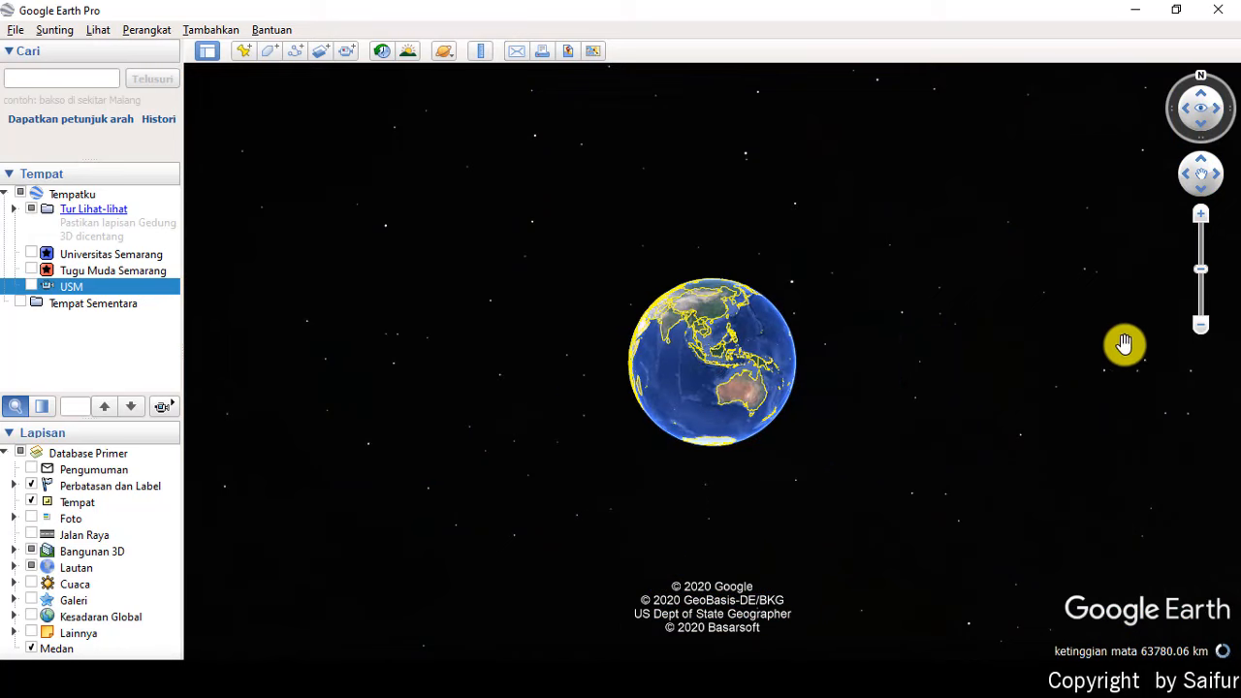
# Rotate the globe to view the continents from several sides
pyautogui.moveTo(701, 388); pyautogui.dragTo(757, 377)
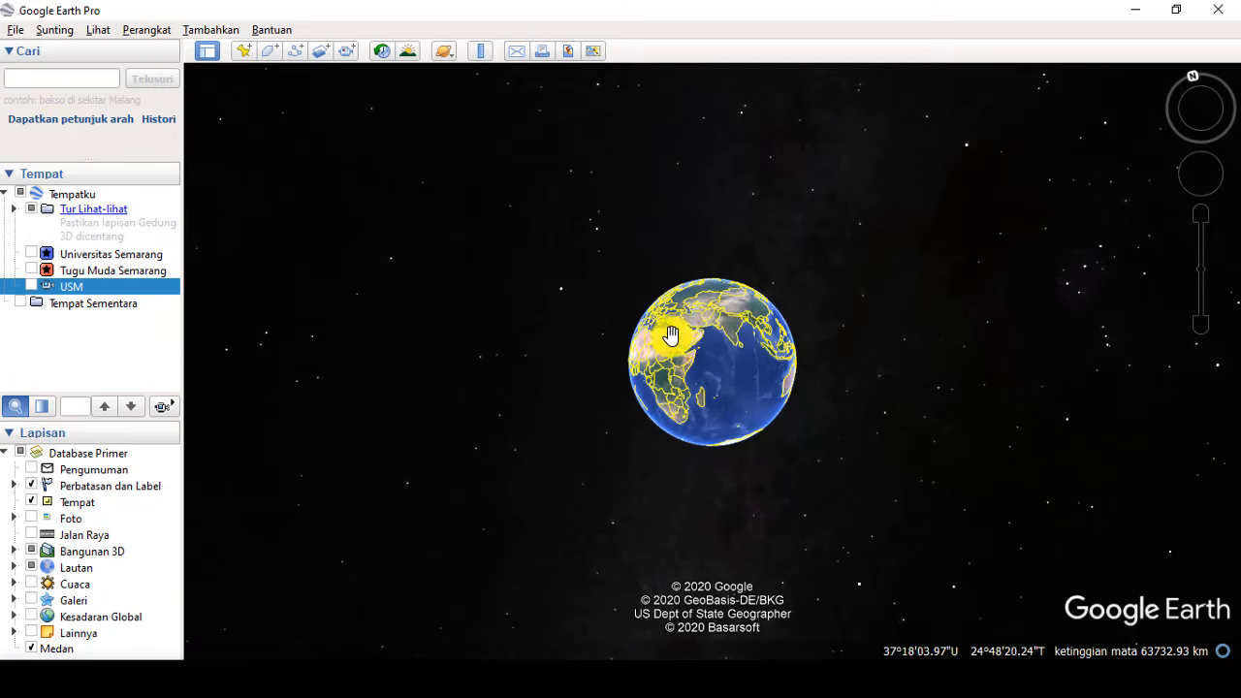
pyautogui.moveTo(671, 335); pyautogui.dragTo(795, 355)
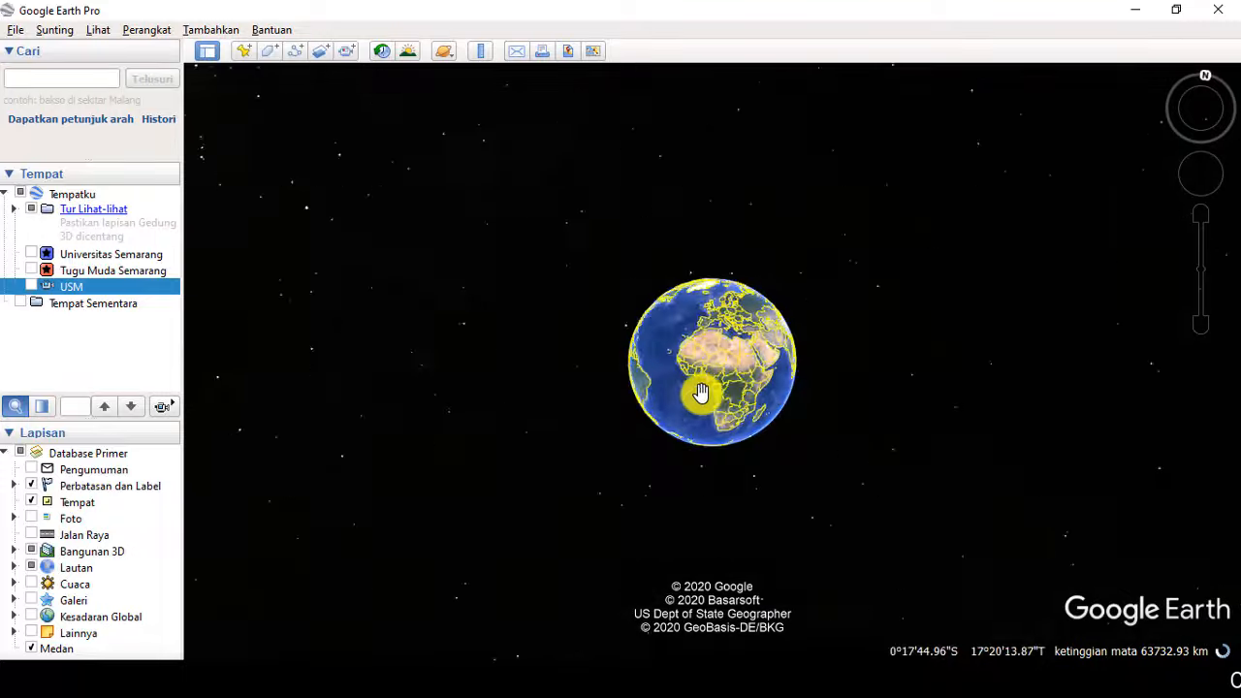
pyautogui.moveTo(693, 379); pyautogui.dragTo(867, 363)
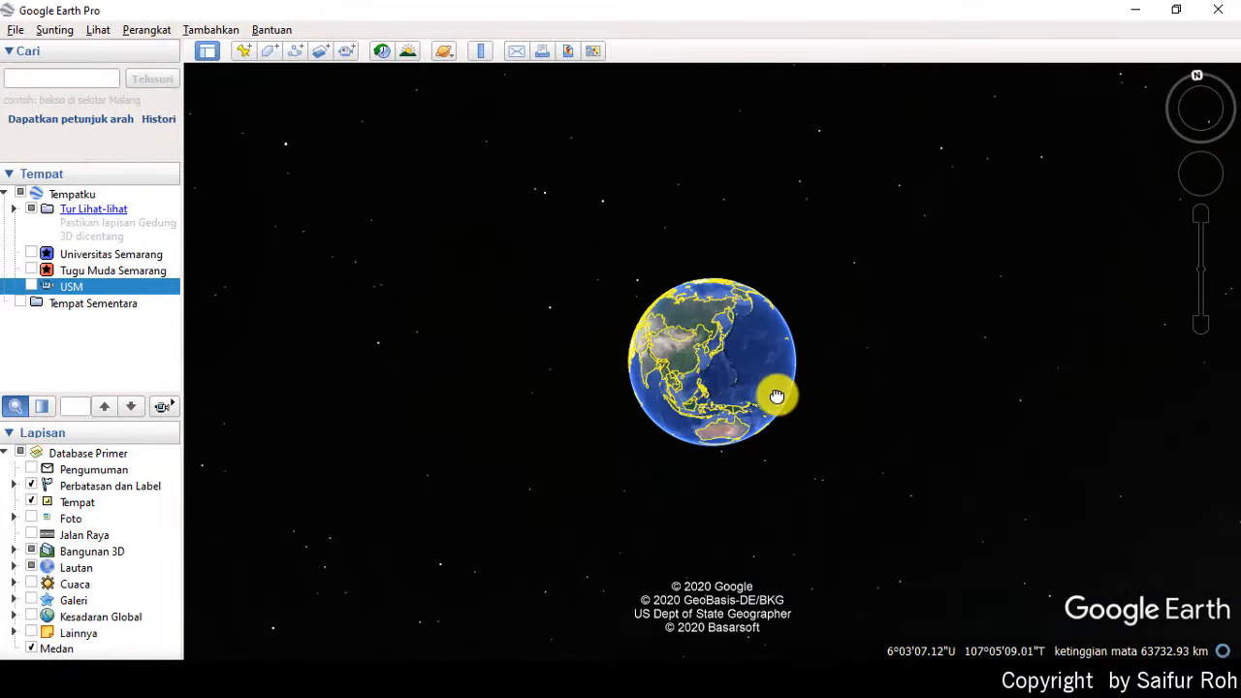
pyautogui.moveTo(737, 366); pyautogui.dragTo(840, 360)
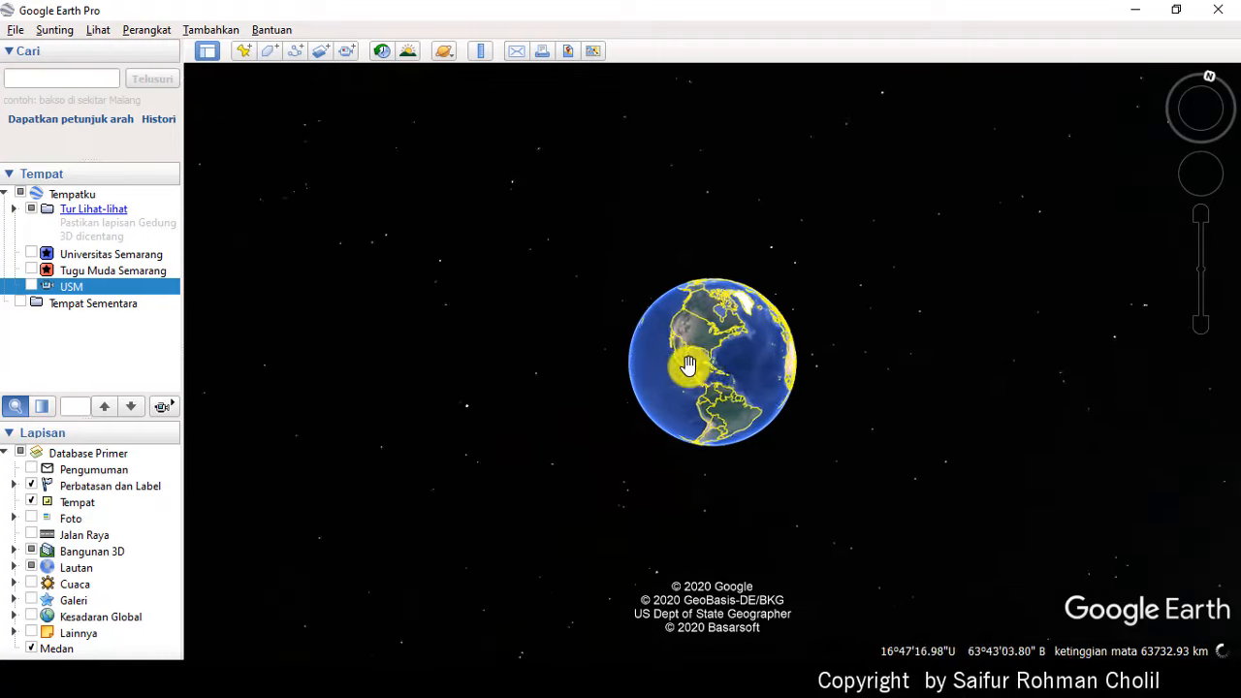
pyautogui.moveTo(688, 365)
pyautogui.mouseDown()
pyautogui.moveTo(837, 369)
pyautogui.moveTo(731, 399)
pyautogui.moveTo(652, 394)
pyautogui.mouseUp()
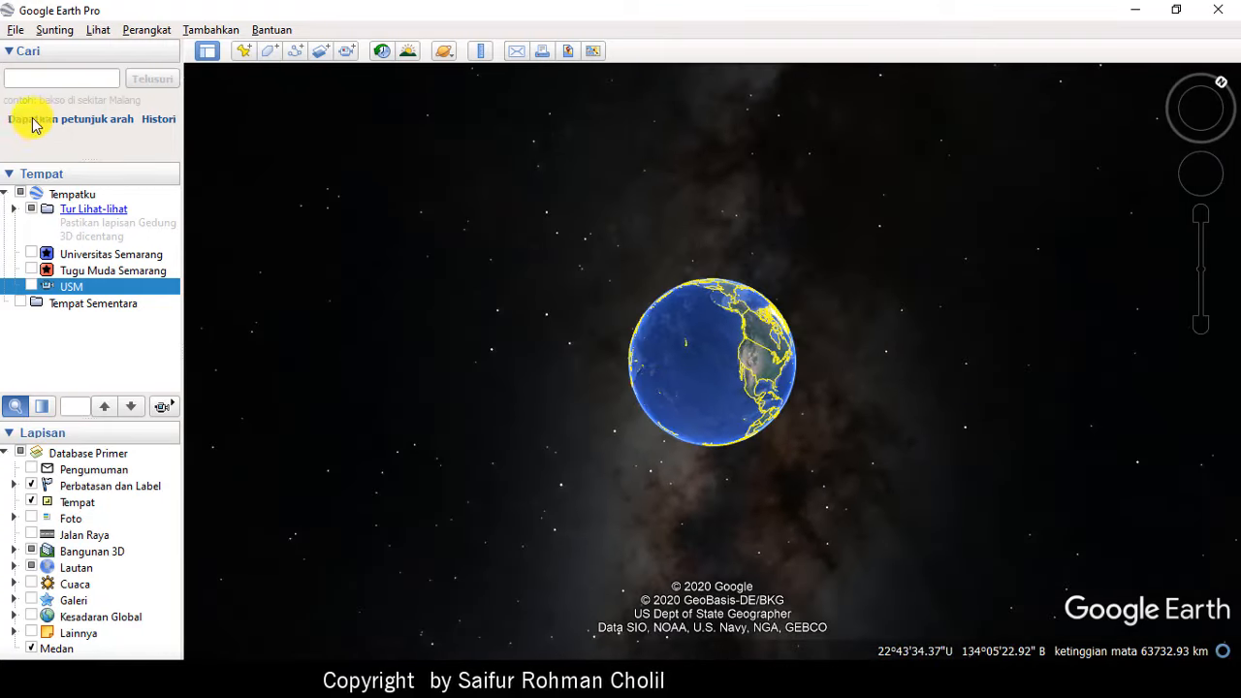
# Search for "Universitas Semarang", fly to it and centre a closer view of the campus
pyautogui.click(48, 79)
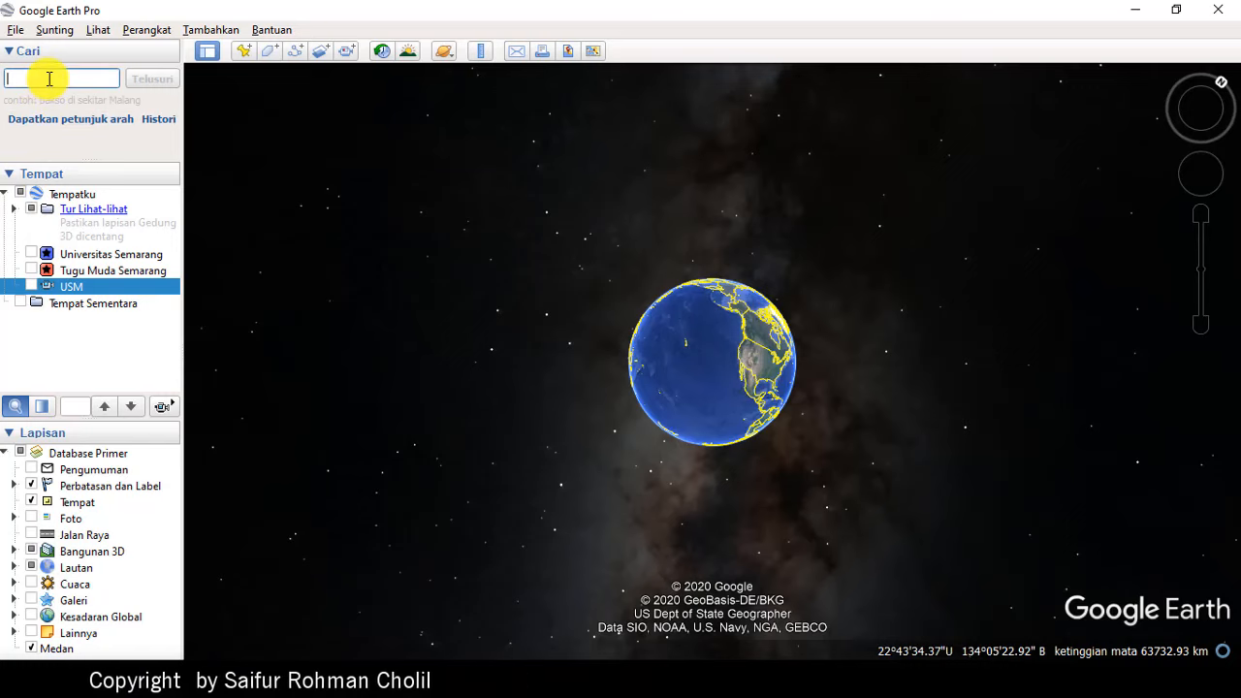
pyautogui.write('Uni')
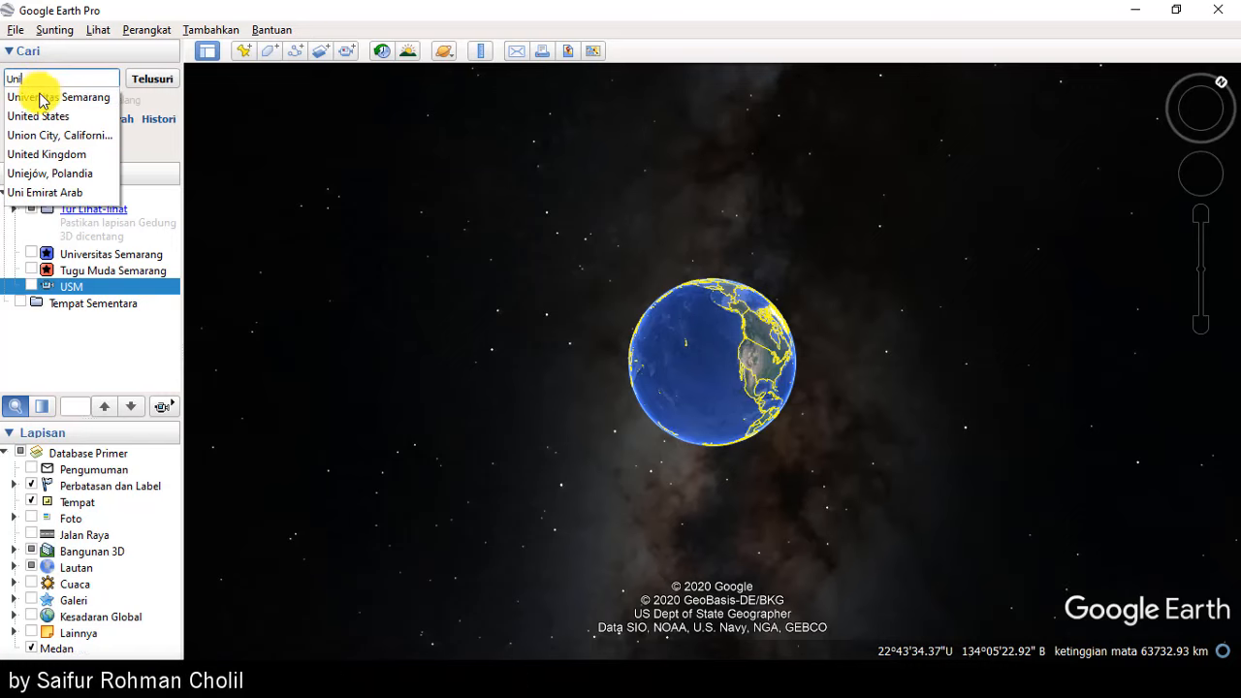
pyautogui.click(42, 98)
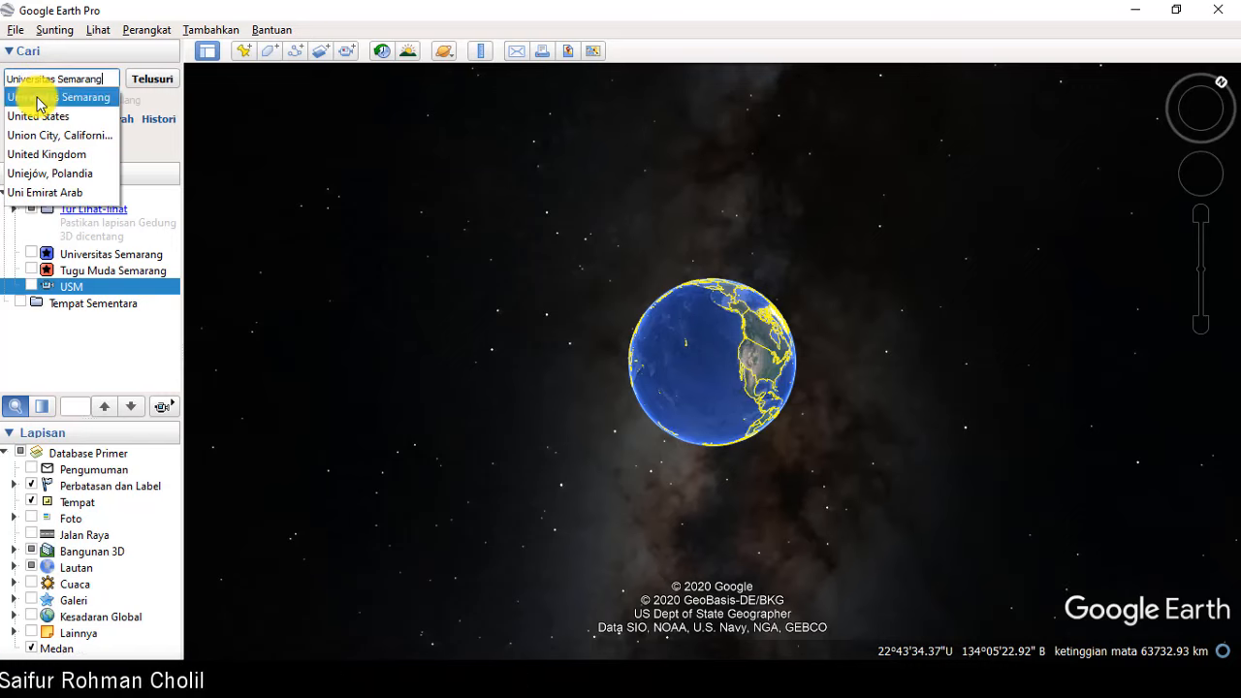
pyautogui.click(145, 83)
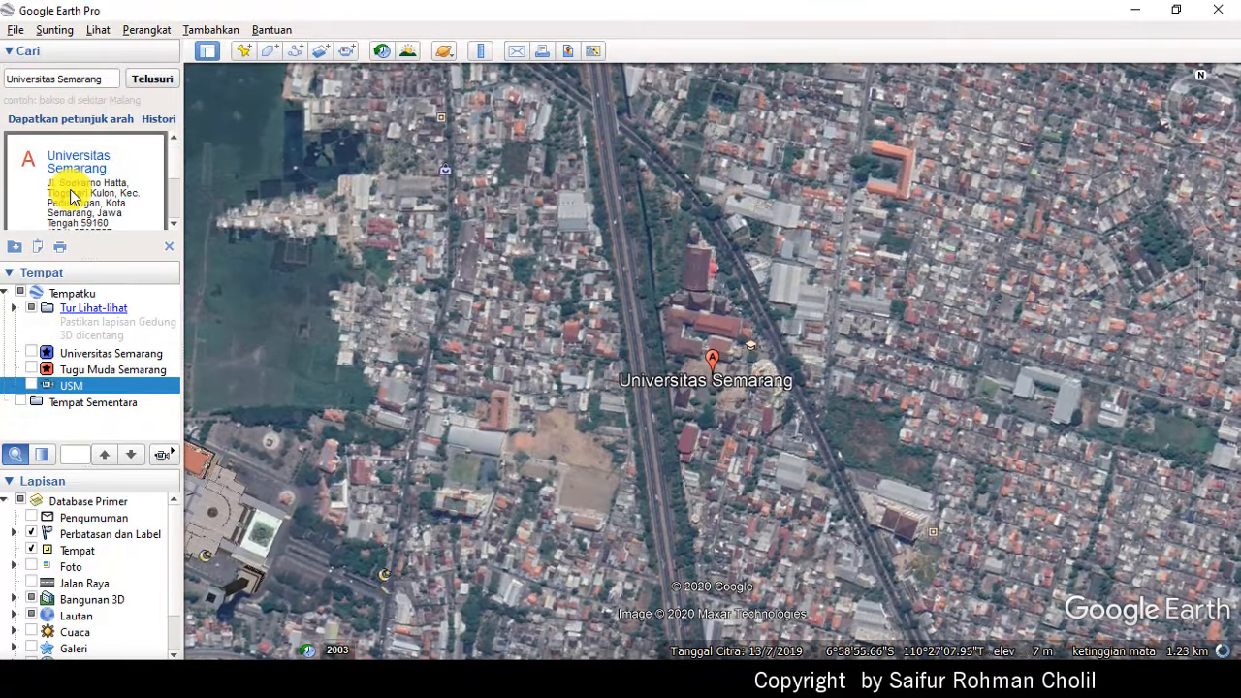
pyautogui.moveTo(1211, 268)
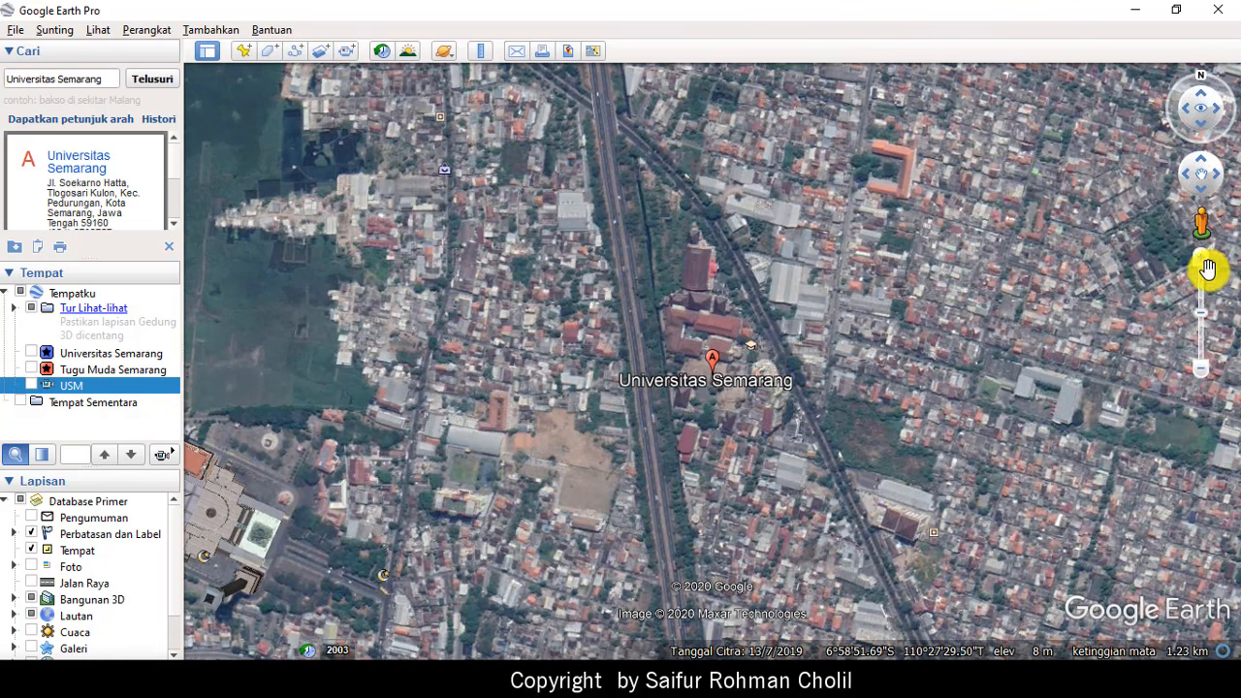
pyautogui.scroll(2, 1074, 316)
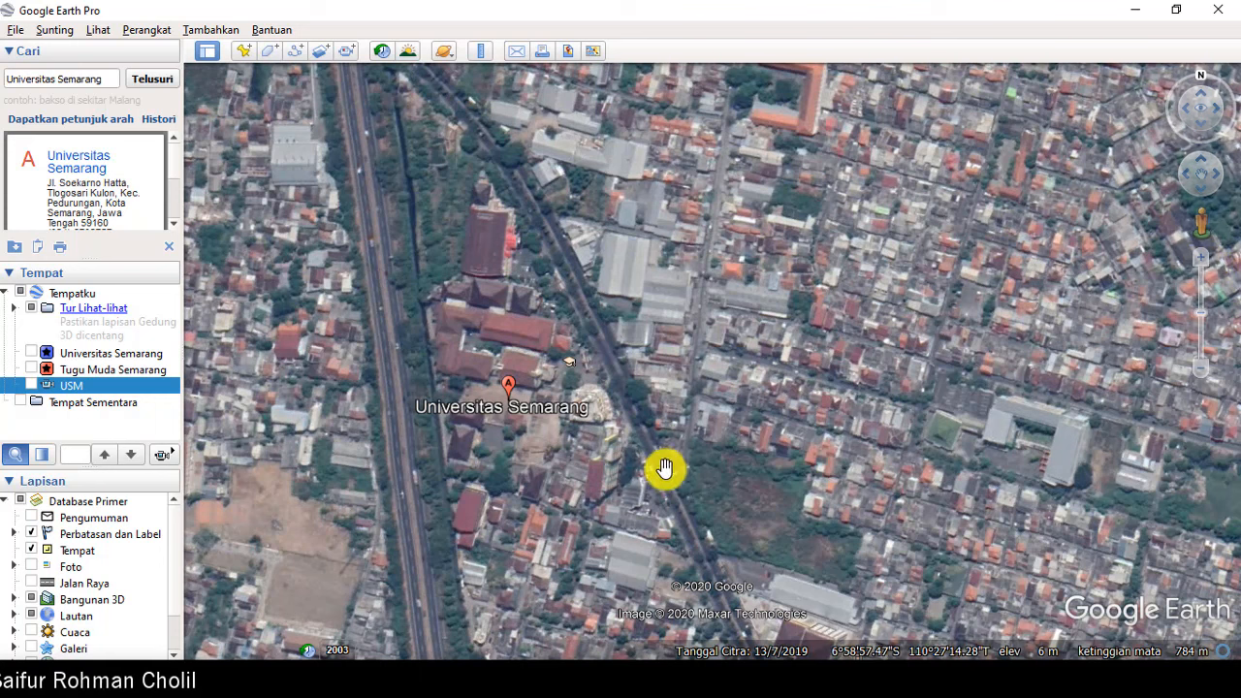
pyautogui.moveTo(665, 465); pyautogui.dragTo(840, 488)
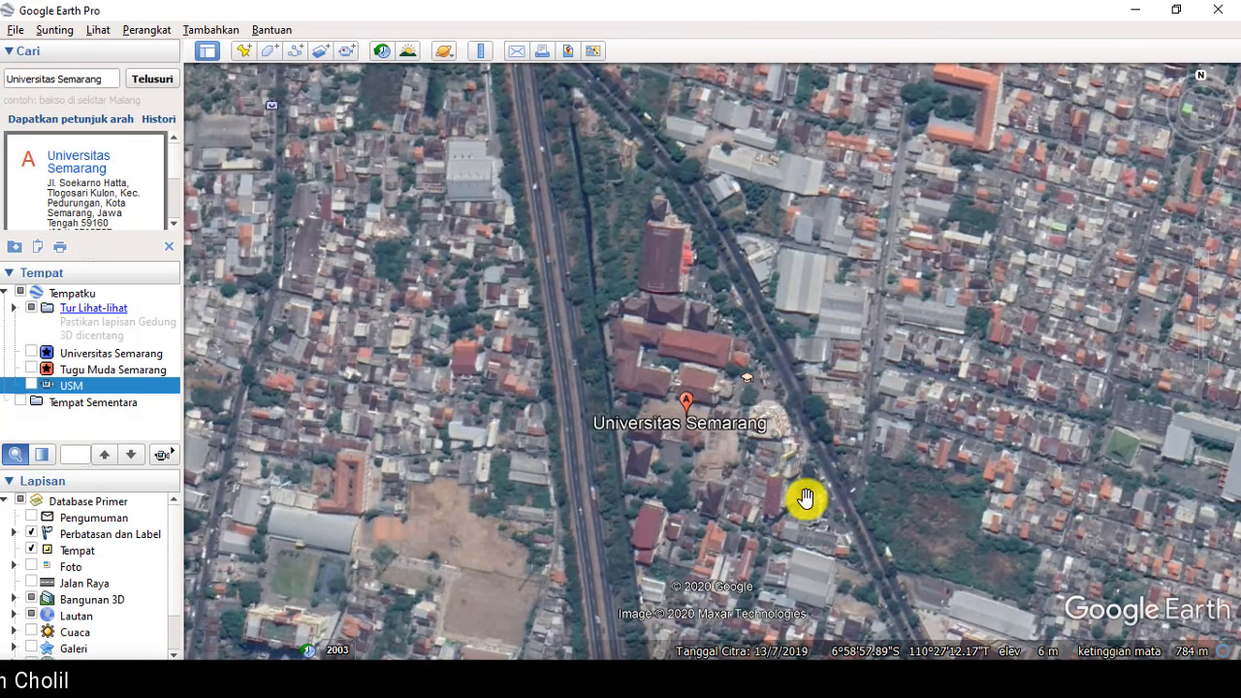
# Create a new placemark and position it on the Universitas Semarang campus at about 6°58'56.37"S, 110°27'7.91"T
pyautogui.click(247, 52)
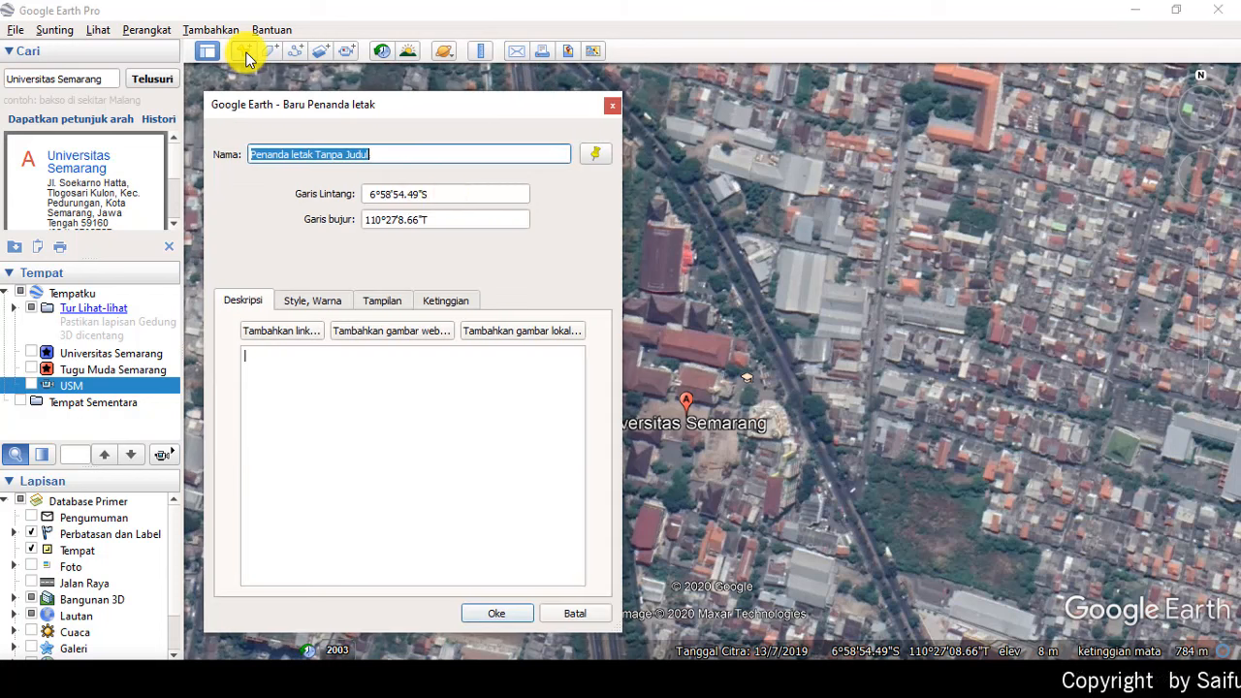
pyautogui.moveTo(727, 369); pyautogui.dragTo(687, 442)
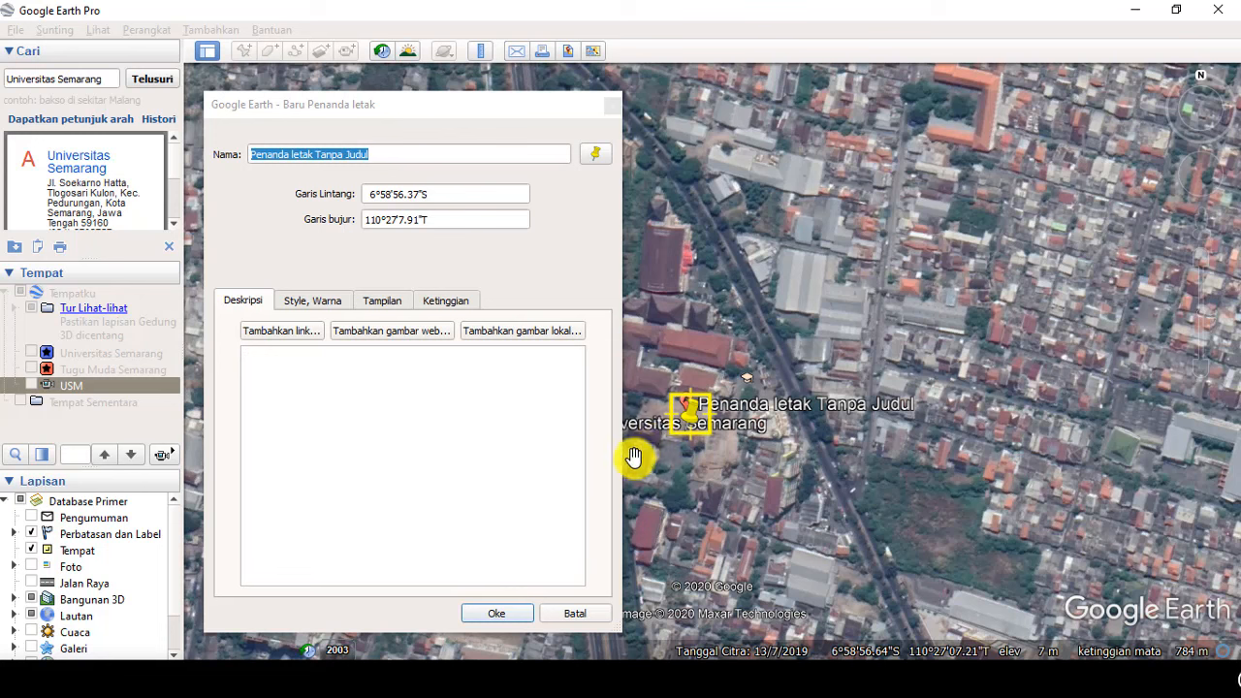
pyautogui.click(409, 484)
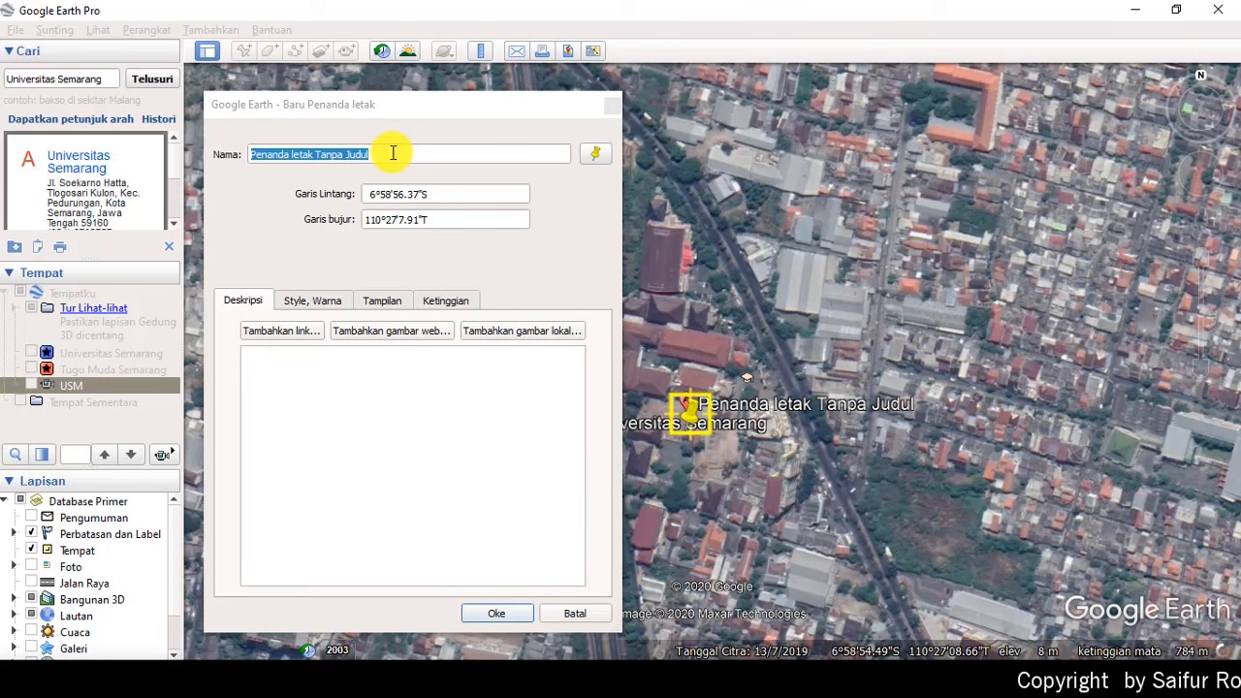
# Name the new placemark "Universitas Semarang"
pyautogui.moveTo(393, 153); pyautogui.dragTo(209, 125)
pyautogui.write('Univ')
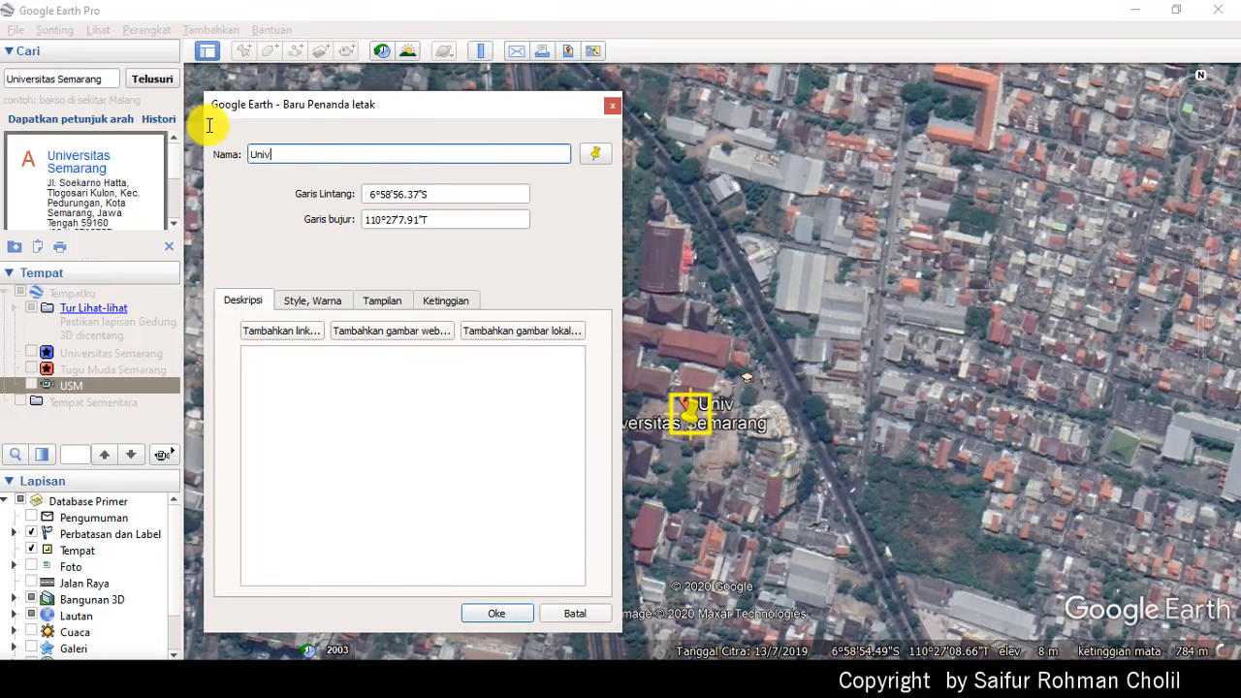
pyautogui.write('ersitas Seamra')
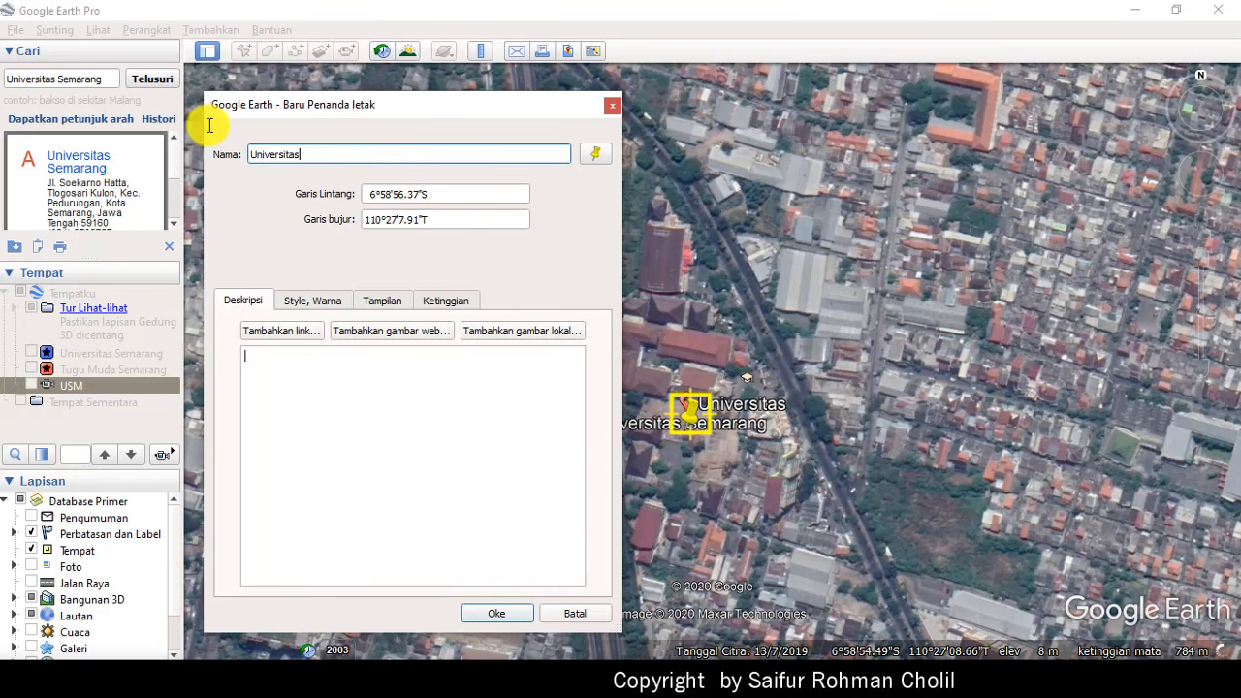
pyautogui.press('BackSpace')
pyautogui.press('BackSpace')
pyautogui.press('BackSpace')
pyautogui.press('BackSpace')
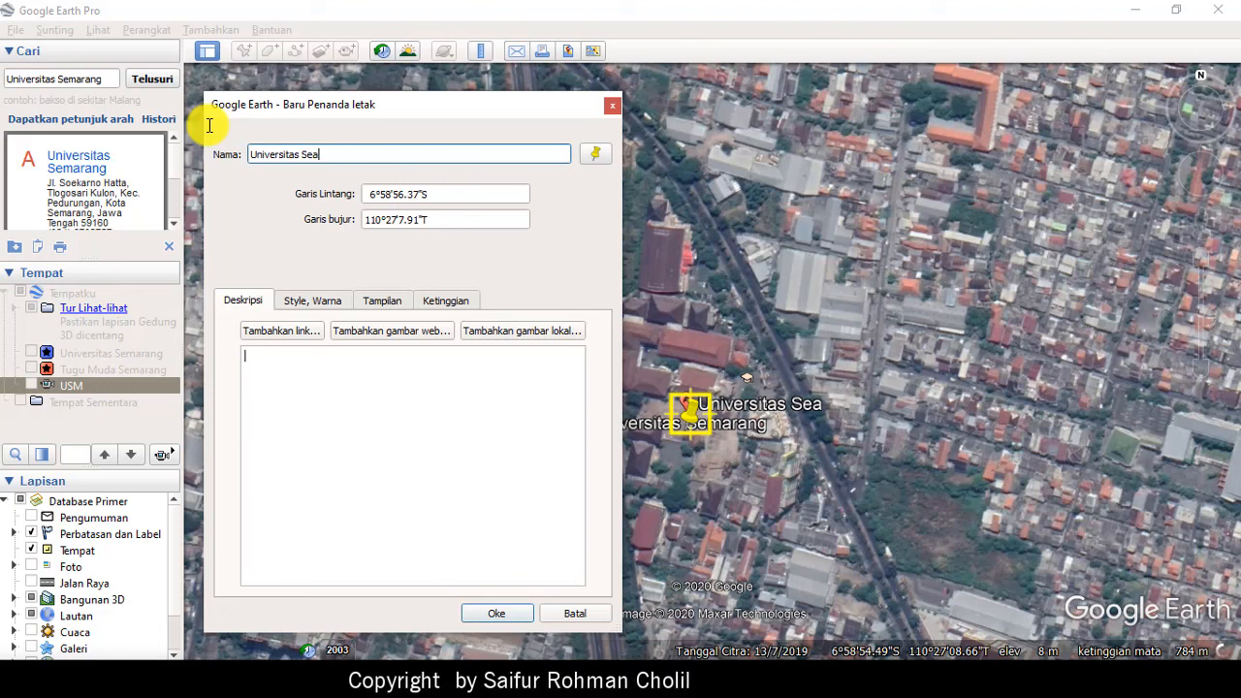
pyautogui.write('marang')
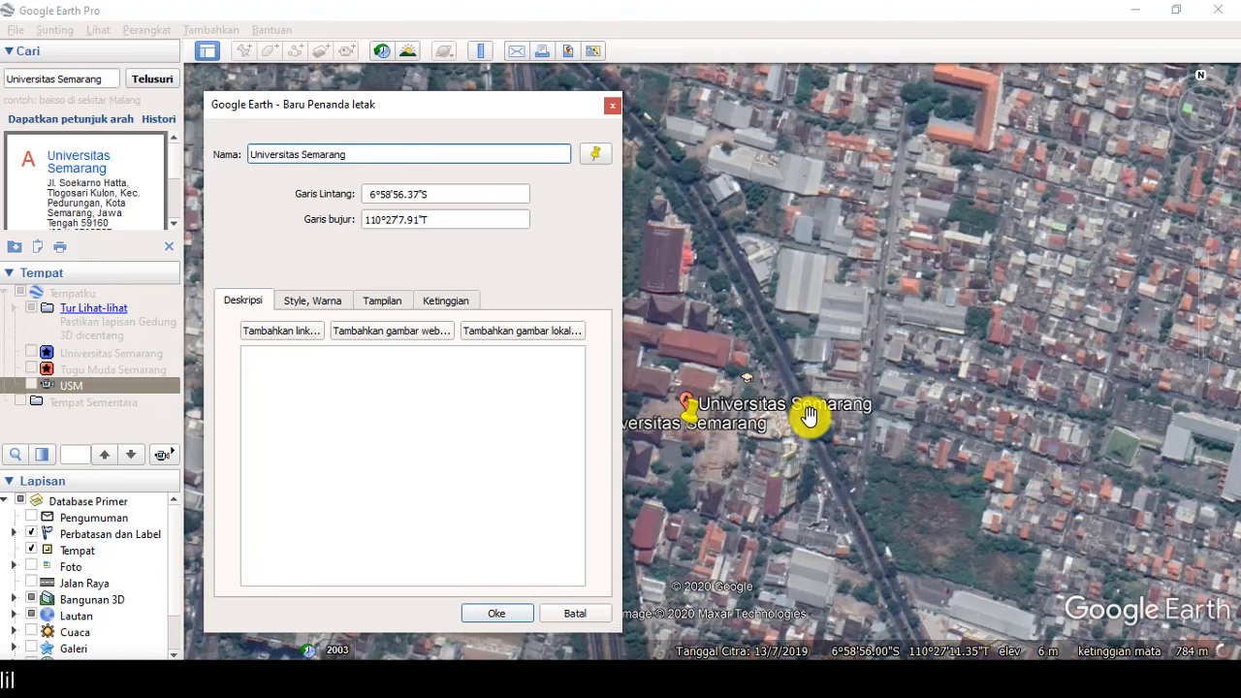
# Change the placemark's icon to the blank green paddle marker
pyautogui.click(596, 157)
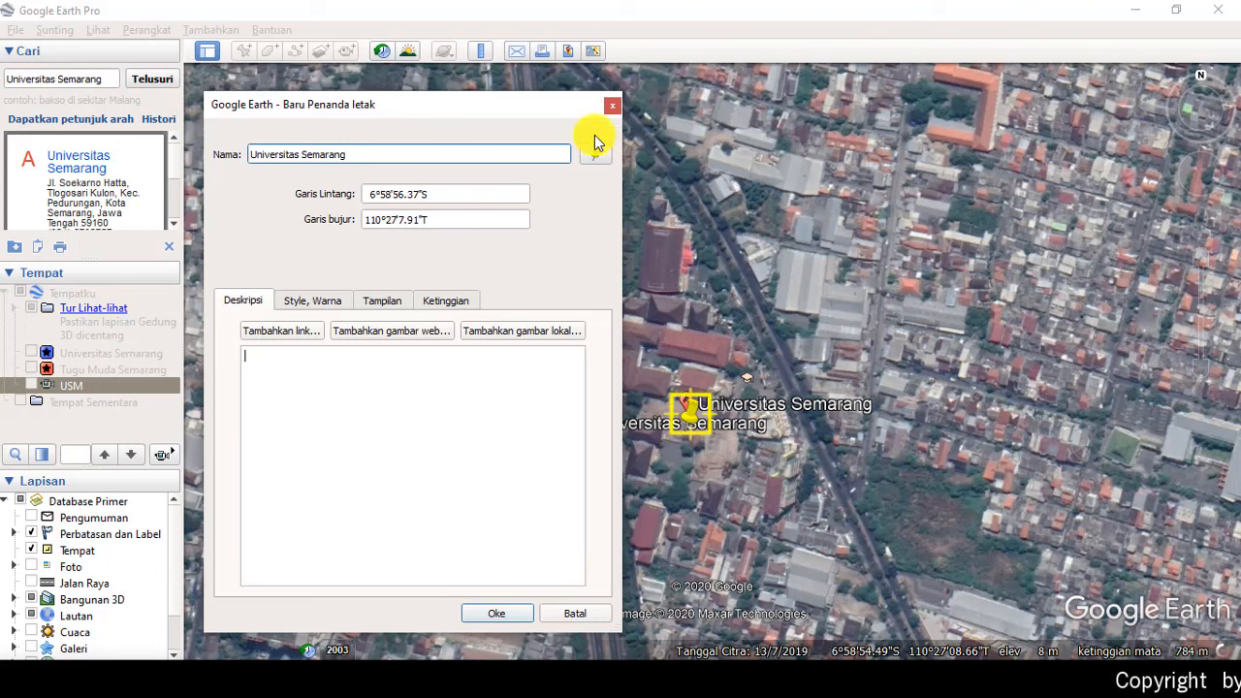
pyautogui.click(597, 157)
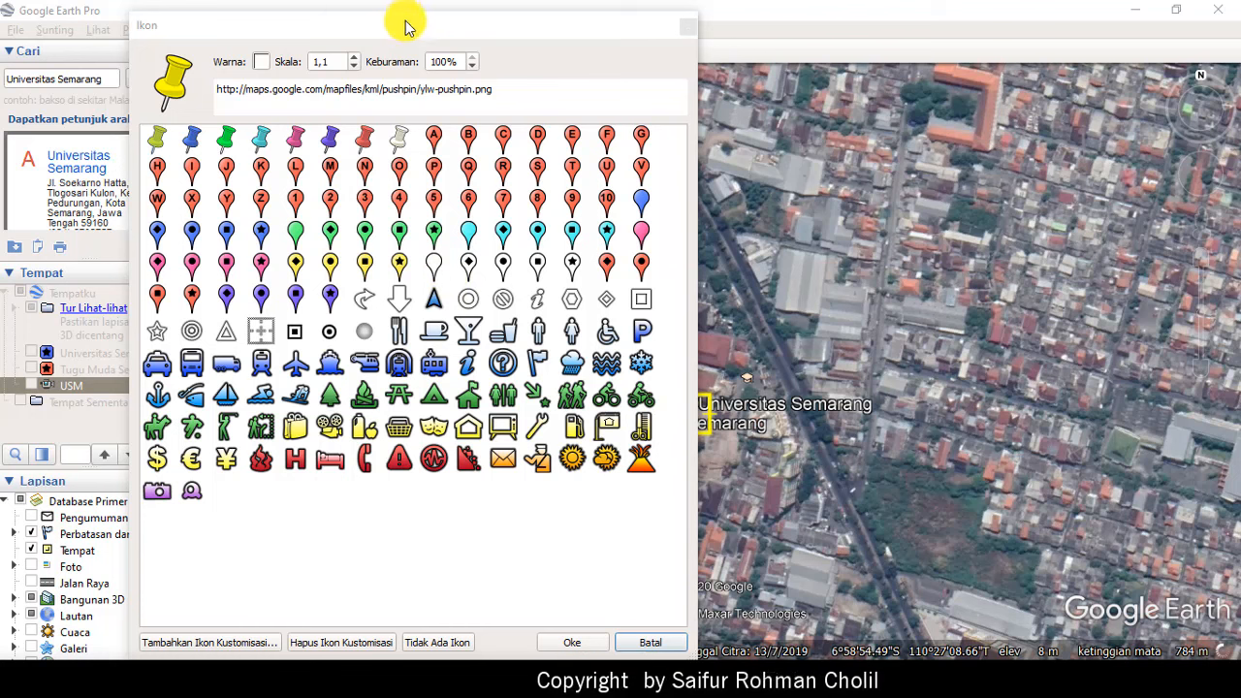
pyautogui.moveTo(392, 29); pyautogui.dragTo(325, 60)
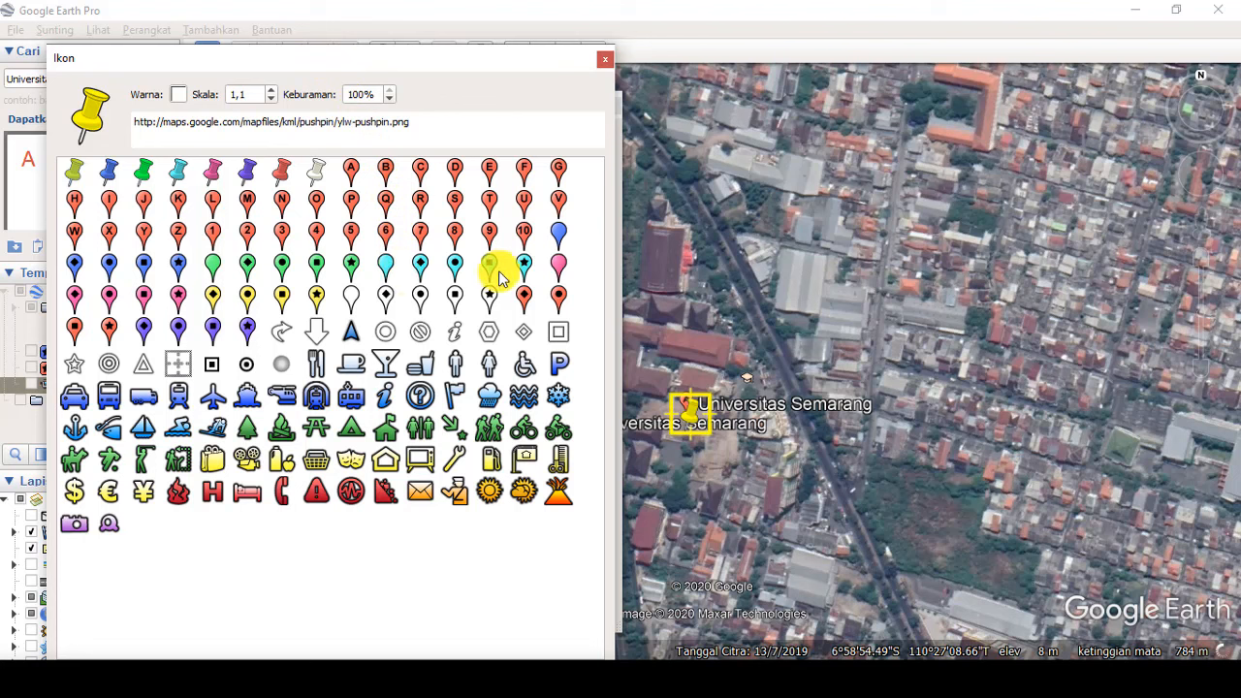
pyautogui.click(213, 265)
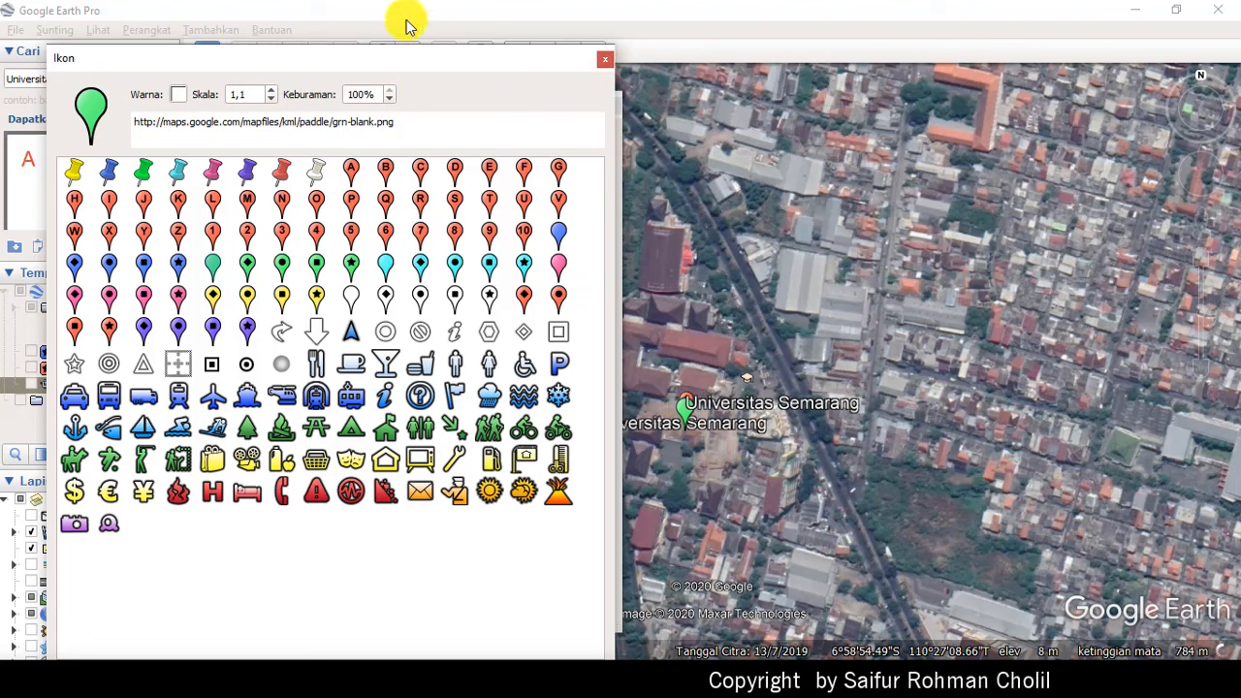
pyautogui.moveTo(378, 60); pyautogui.dragTo(463, 21)
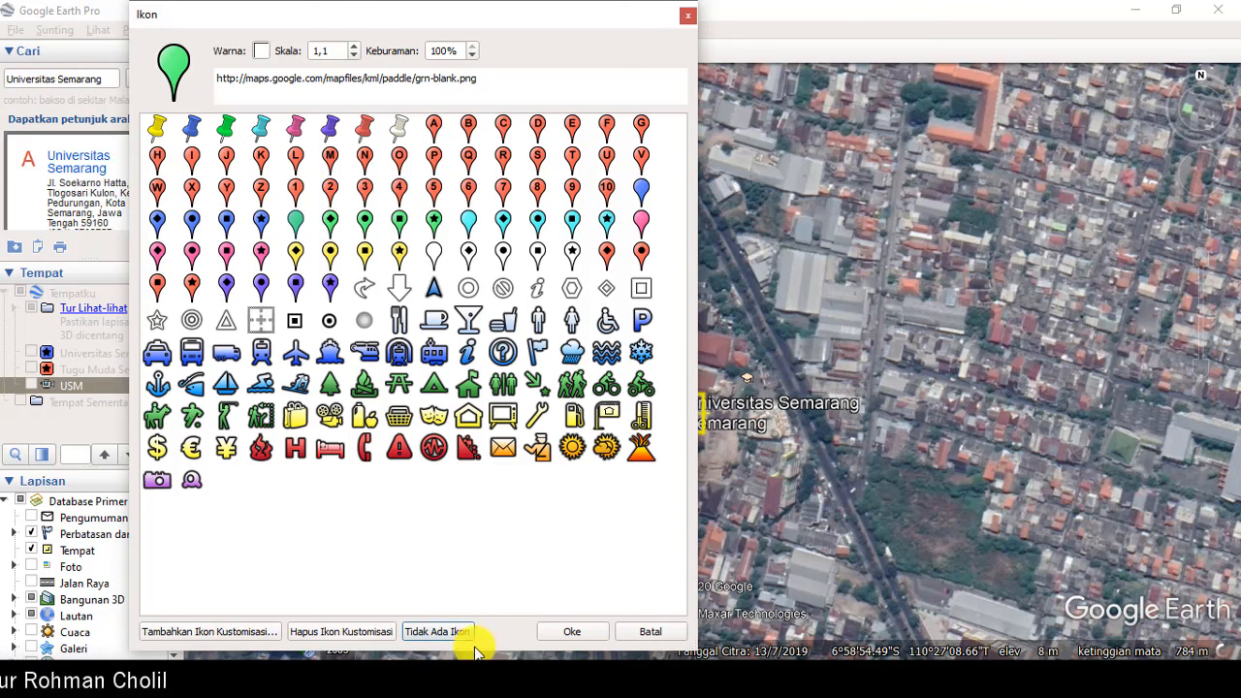
pyautogui.click(570, 632)
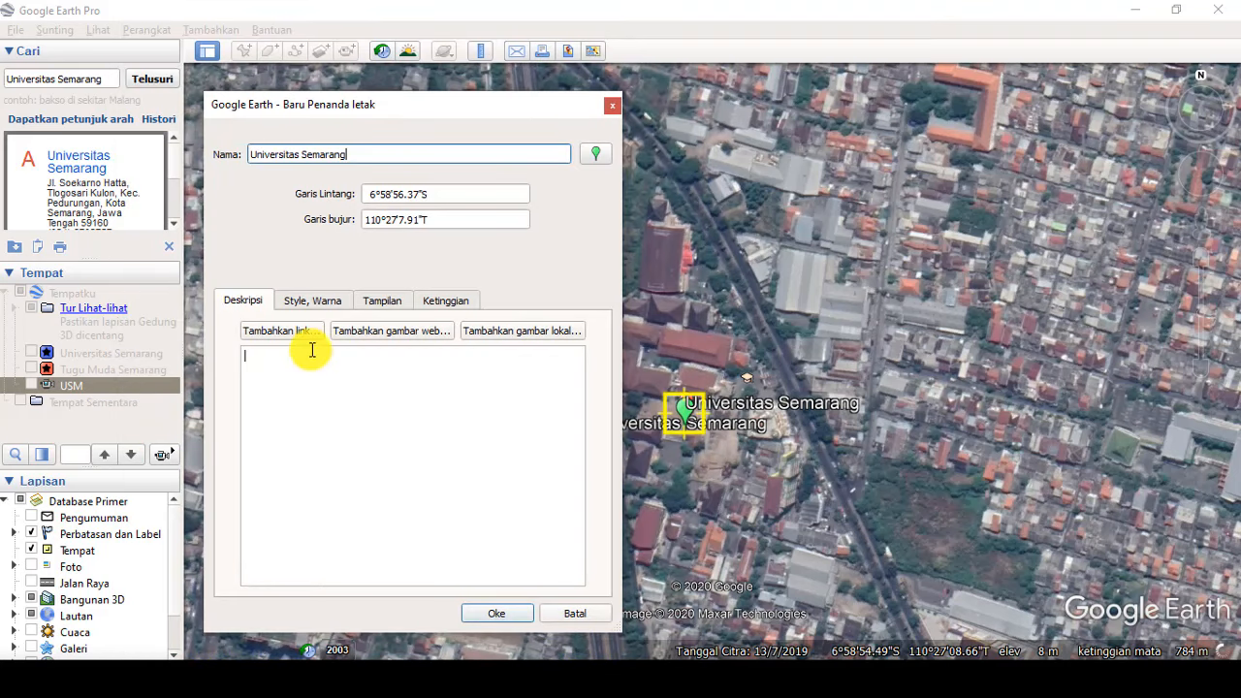
# Set the placemark's label colour to blue #5555ff and its label scale to 1,4, and save the placemark
pyautogui.click(313, 303)
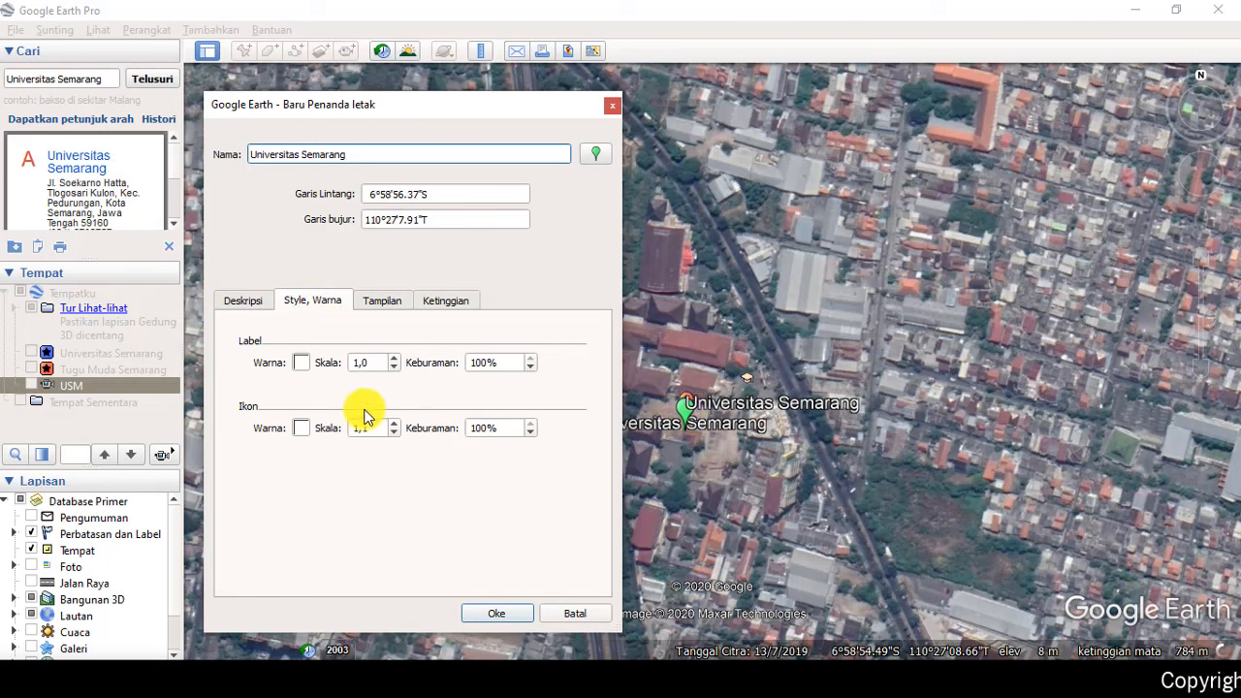
pyautogui.click(303, 364)
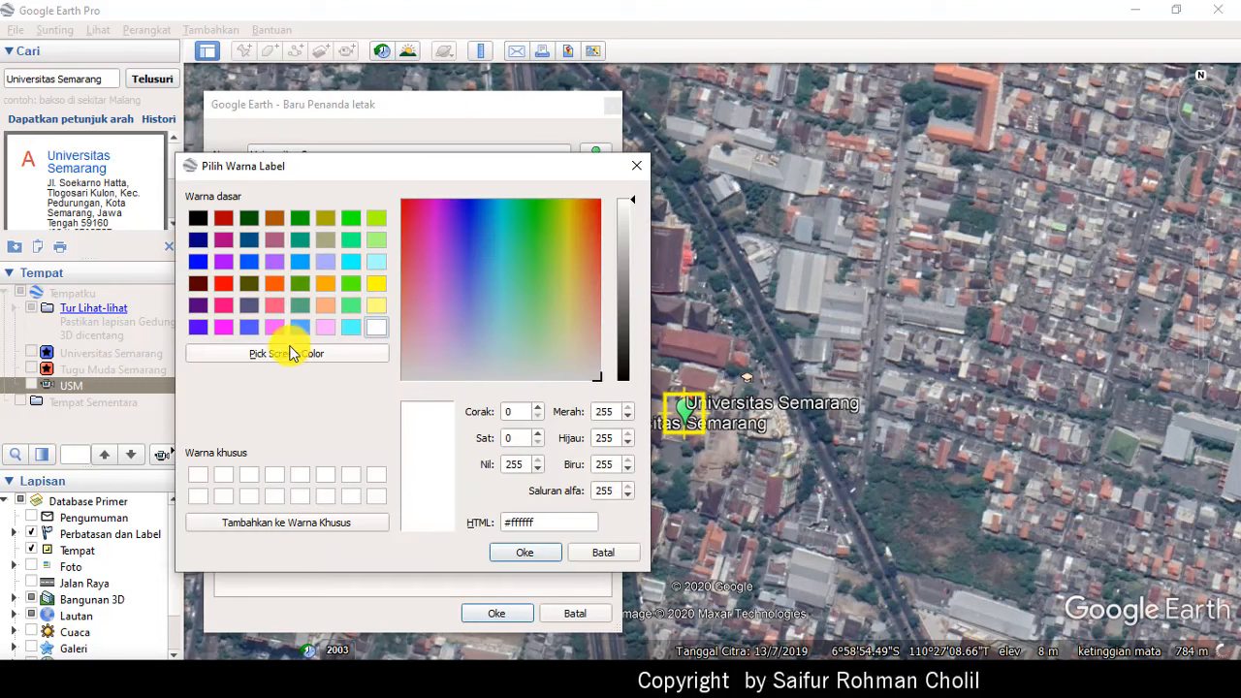
pyautogui.click(248, 327)
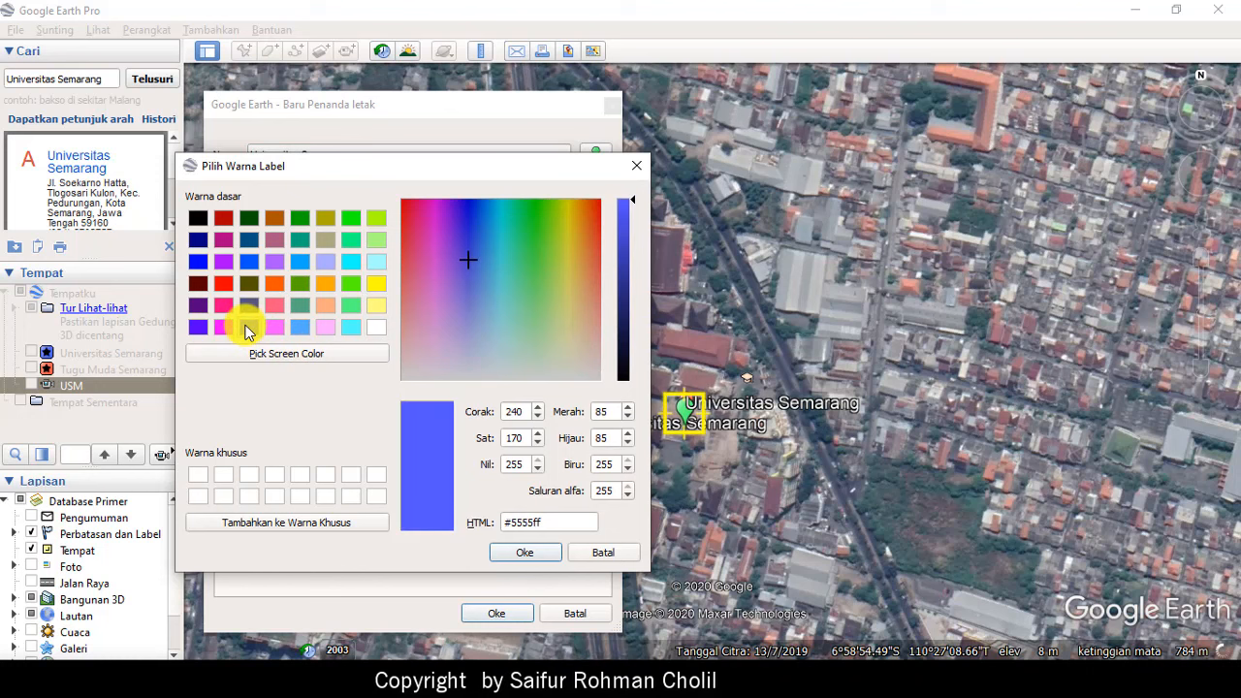
pyautogui.click(521, 552)
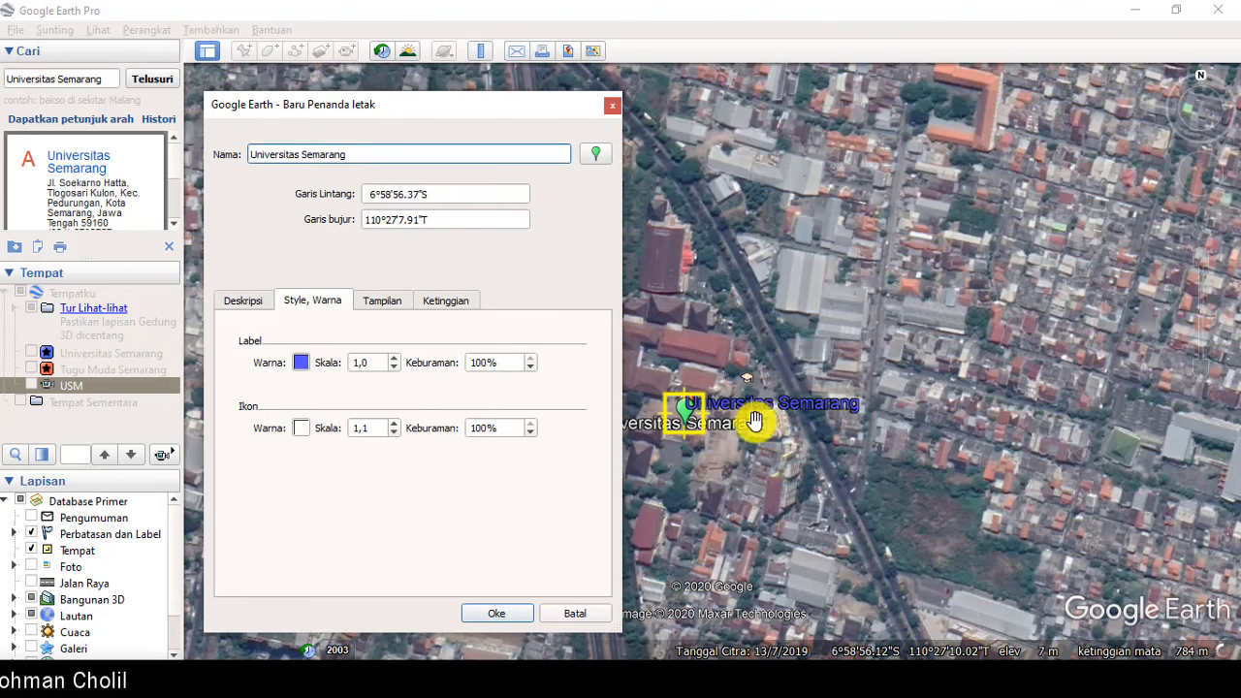
pyautogui.click(394, 358)
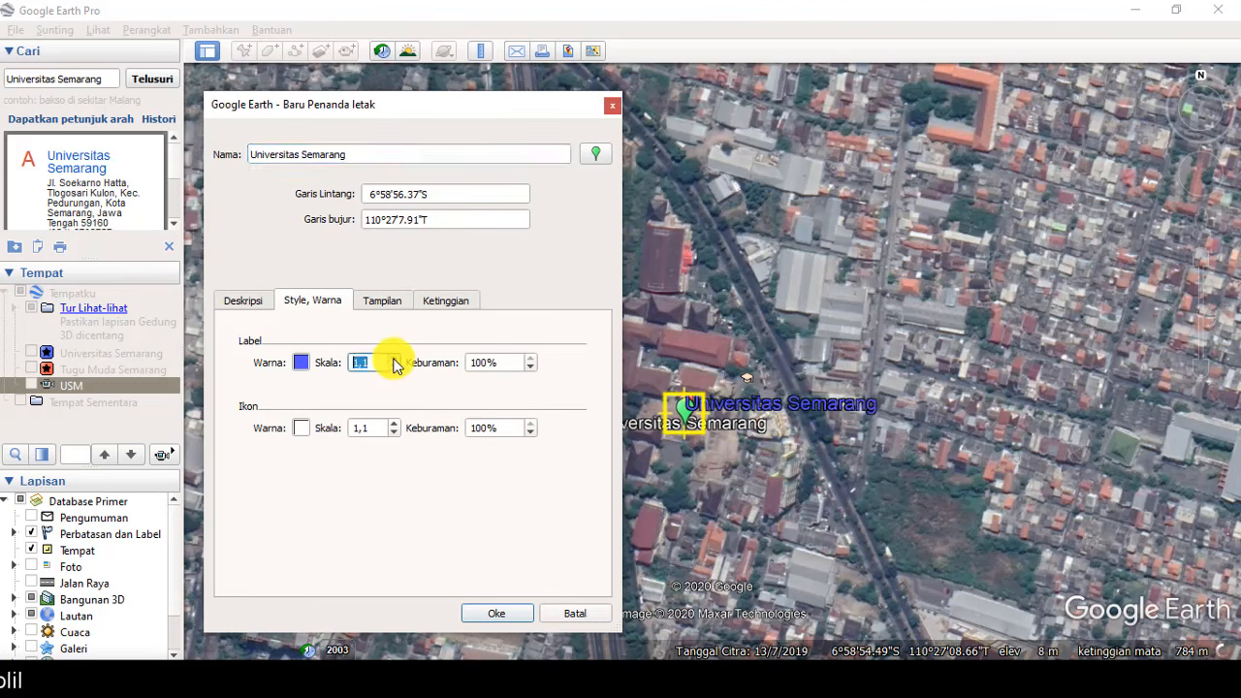
pyautogui.click(393, 358)
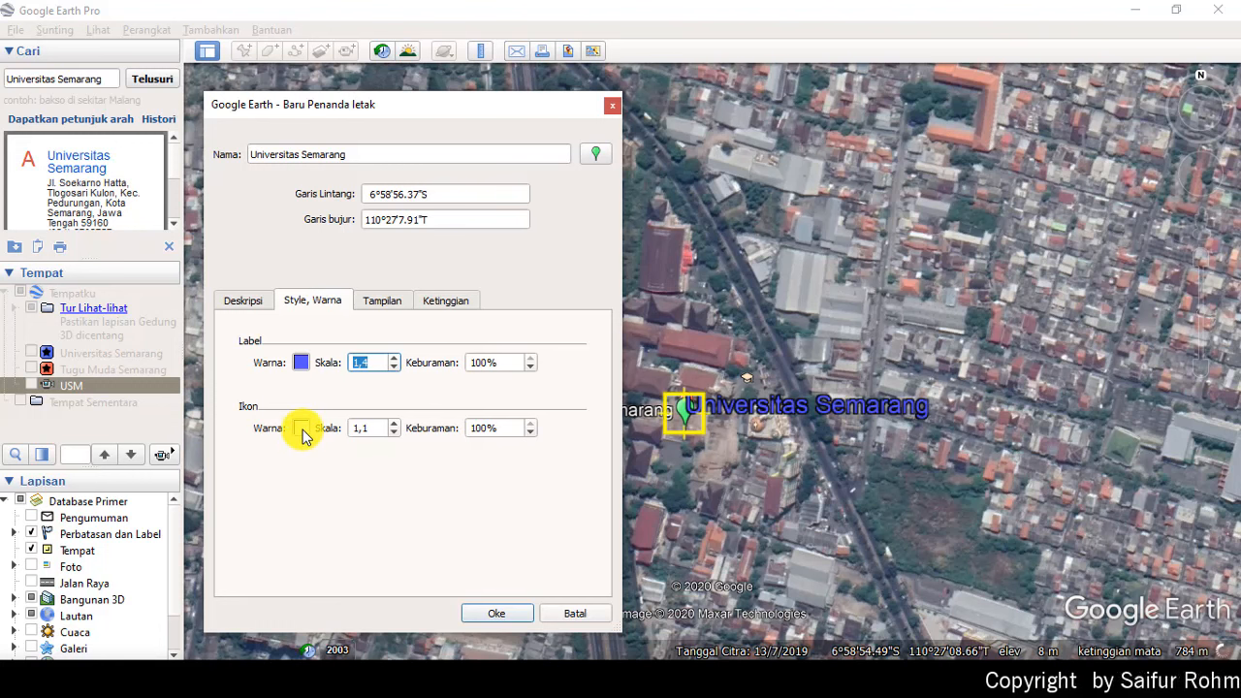
pyautogui.click(482, 615)
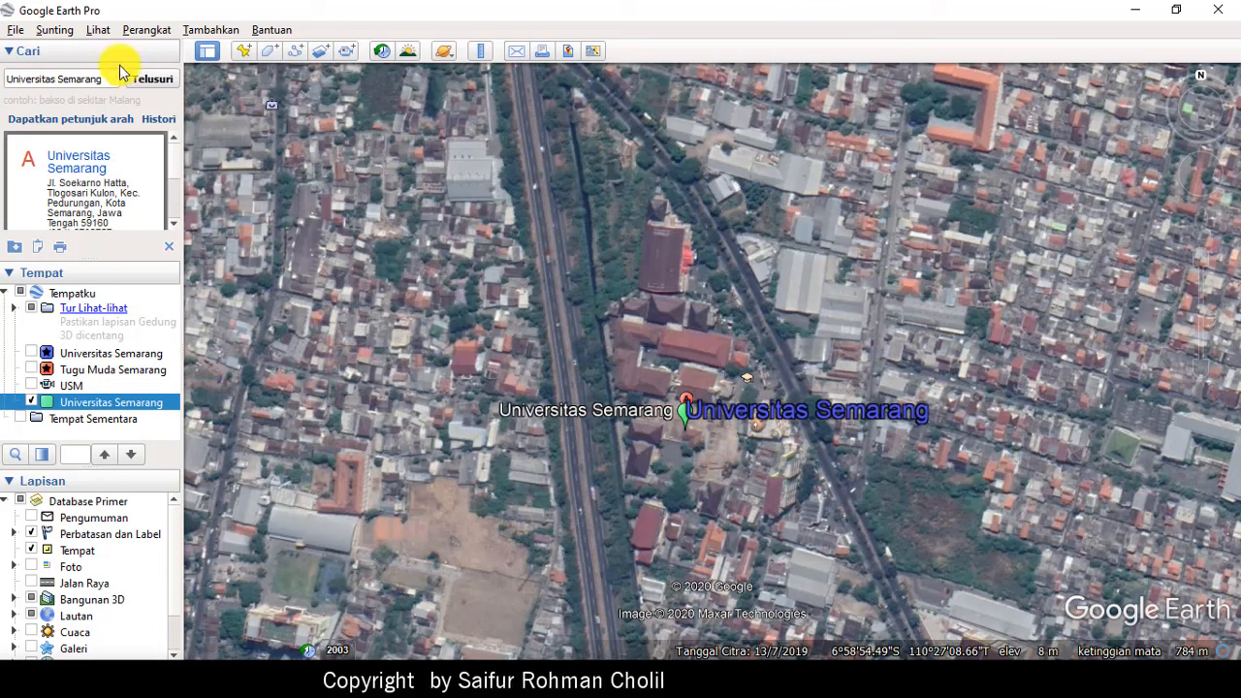
# Search for the suggested place Tugu Muda Semarang in Jawa Tengah
pyautogui.click(88, 79)
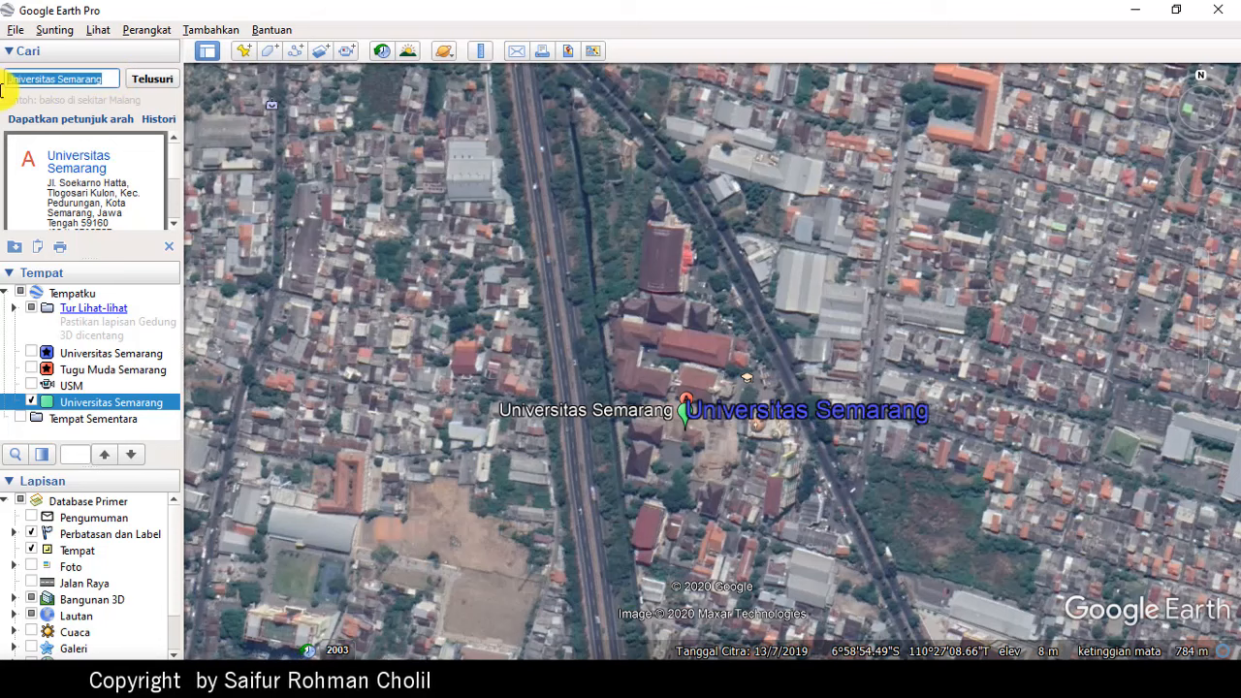
pyautogui.write('tugu')
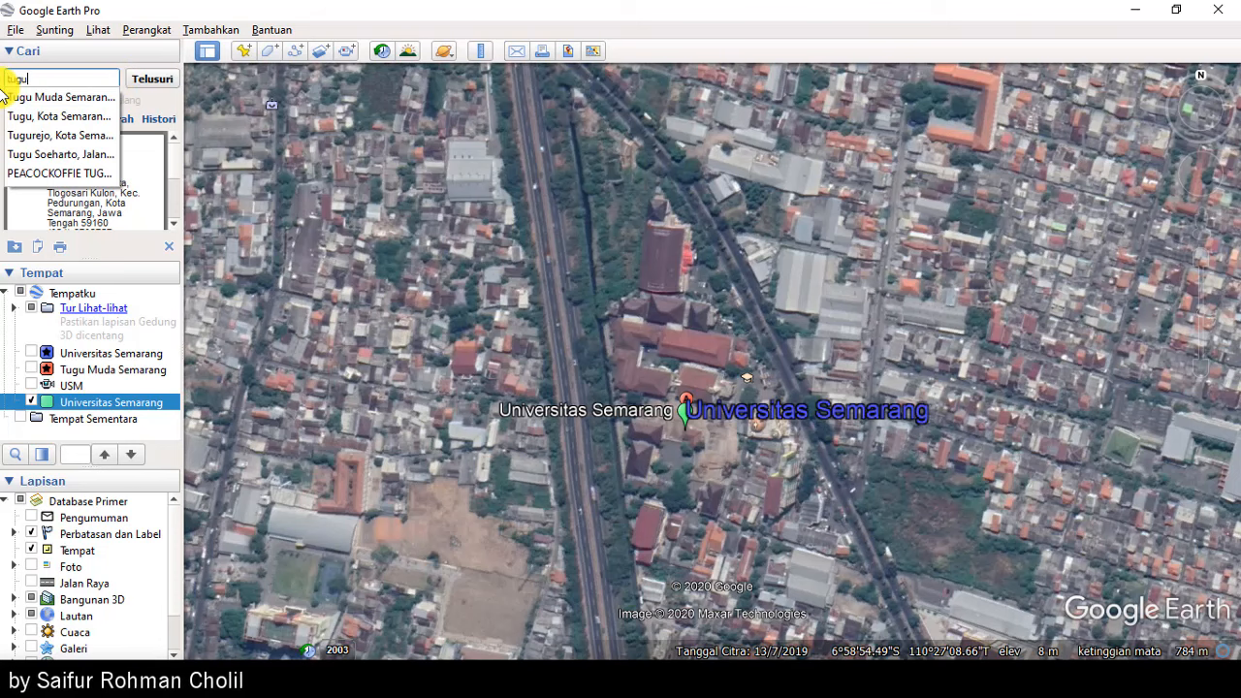
pyautogui.click(39, 98)
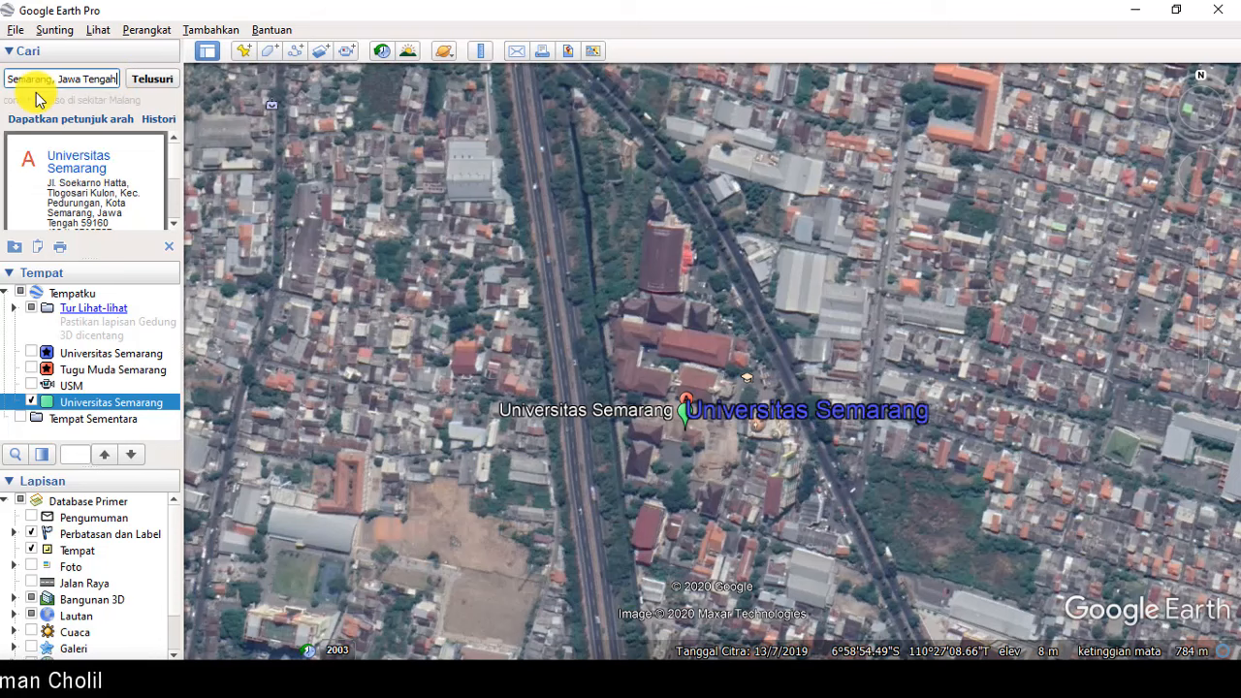
pyautogui.click(150, 82)
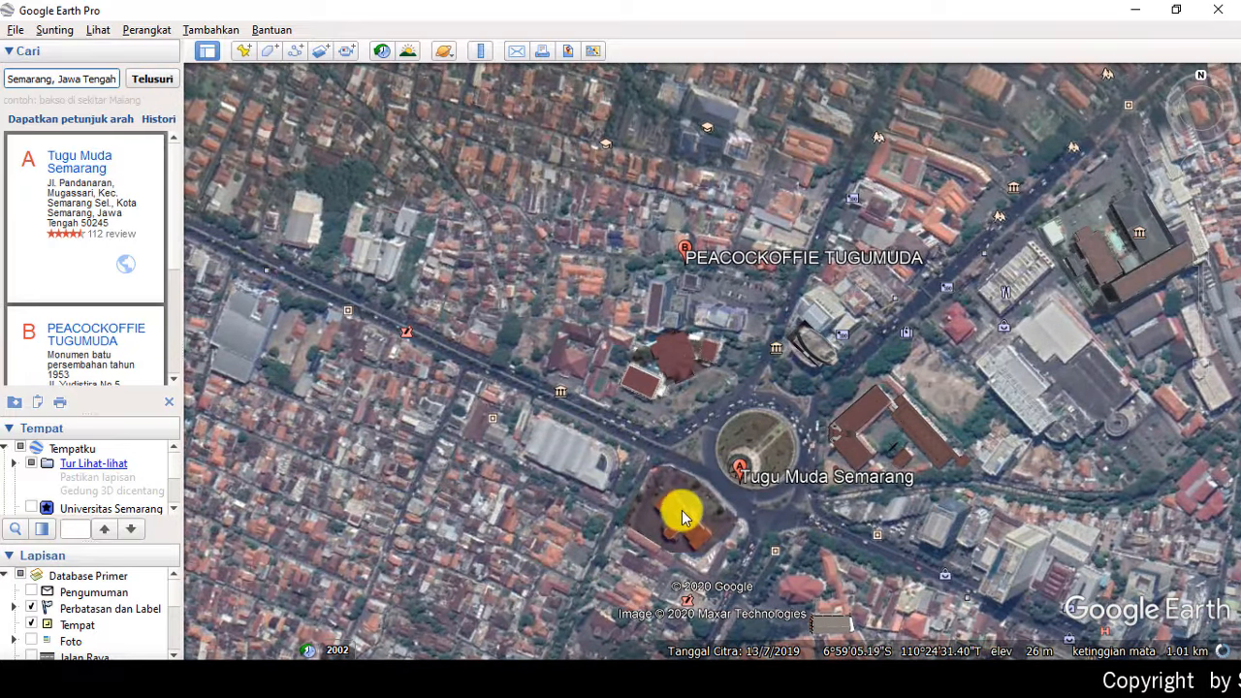
# Create a placemark at the Tugu Muda roundabout, at about 6°59'4.14"S, 110°24'33.55"T, and name it "Tugu Muda Semarang"
pyautogui.click(241, 50)
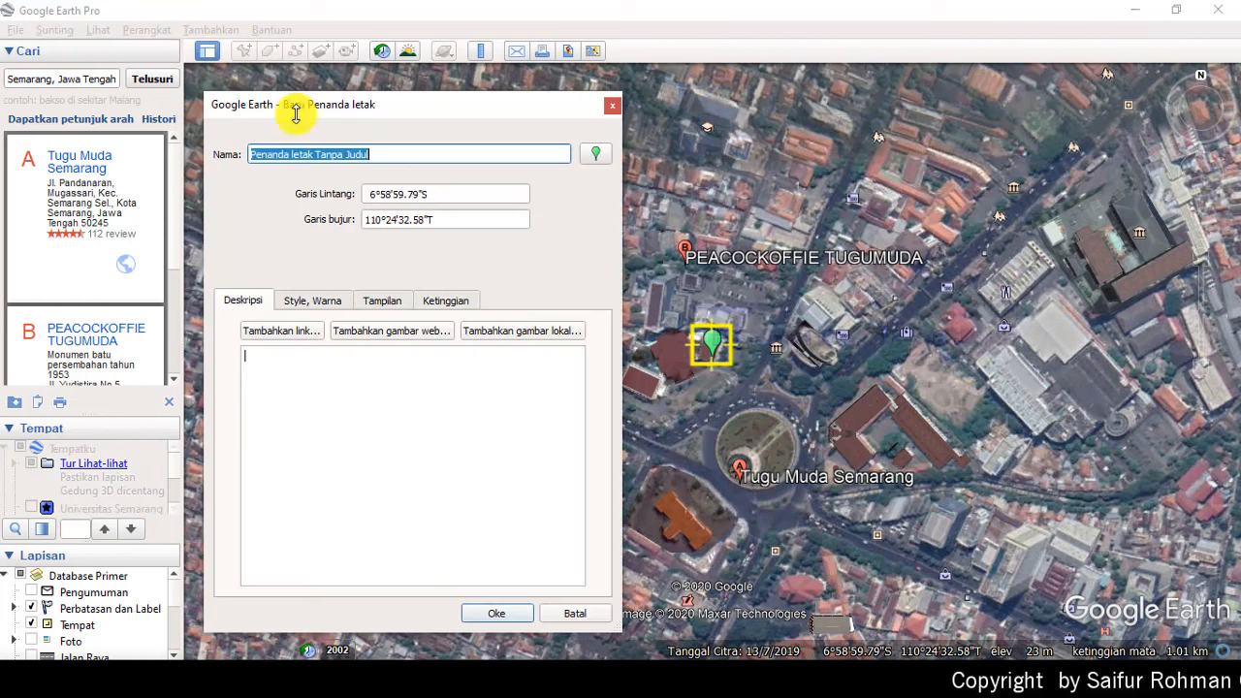
pyautogui.moveTo(718, 366); pyautogui.dragTo(737, 492)
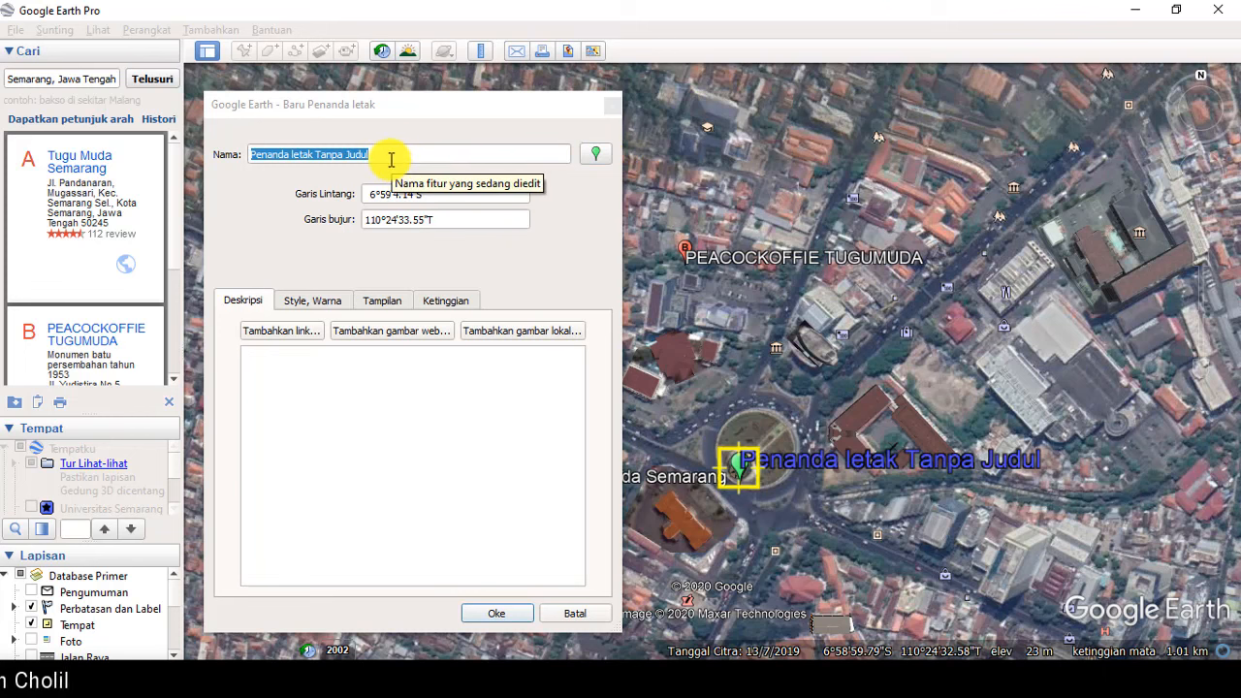
pyautogui.click(359, 155)
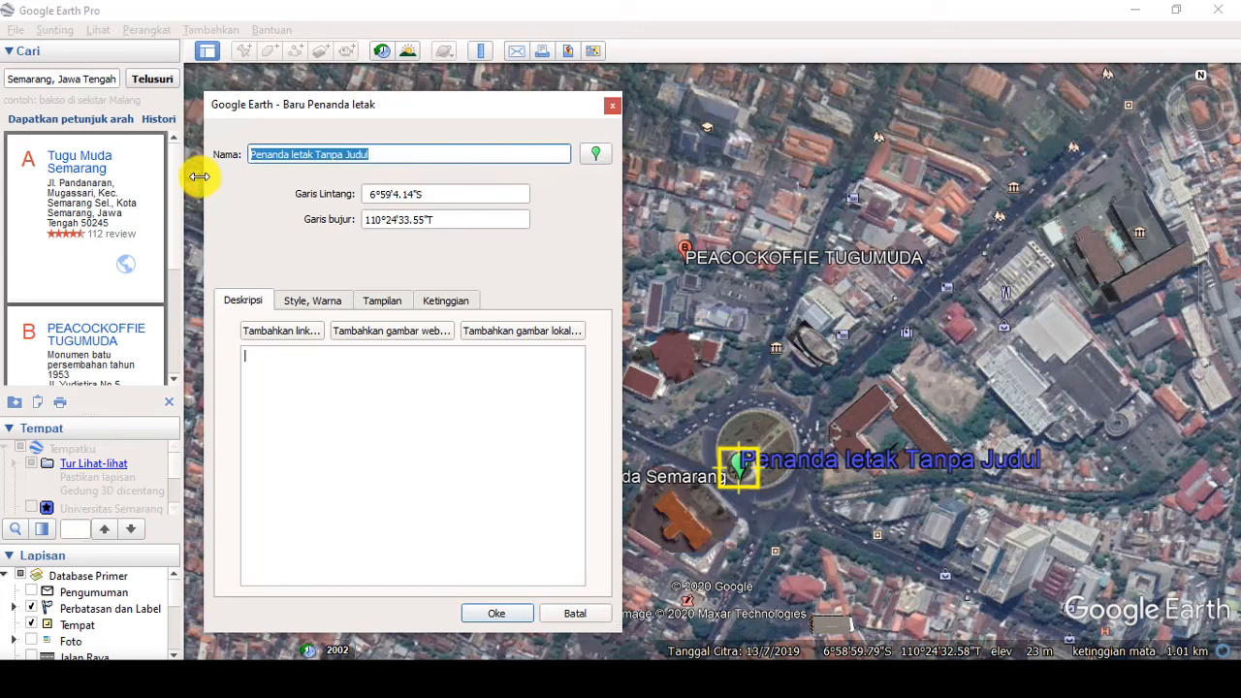
pyautogui.write('Tugu Muda Semarang')
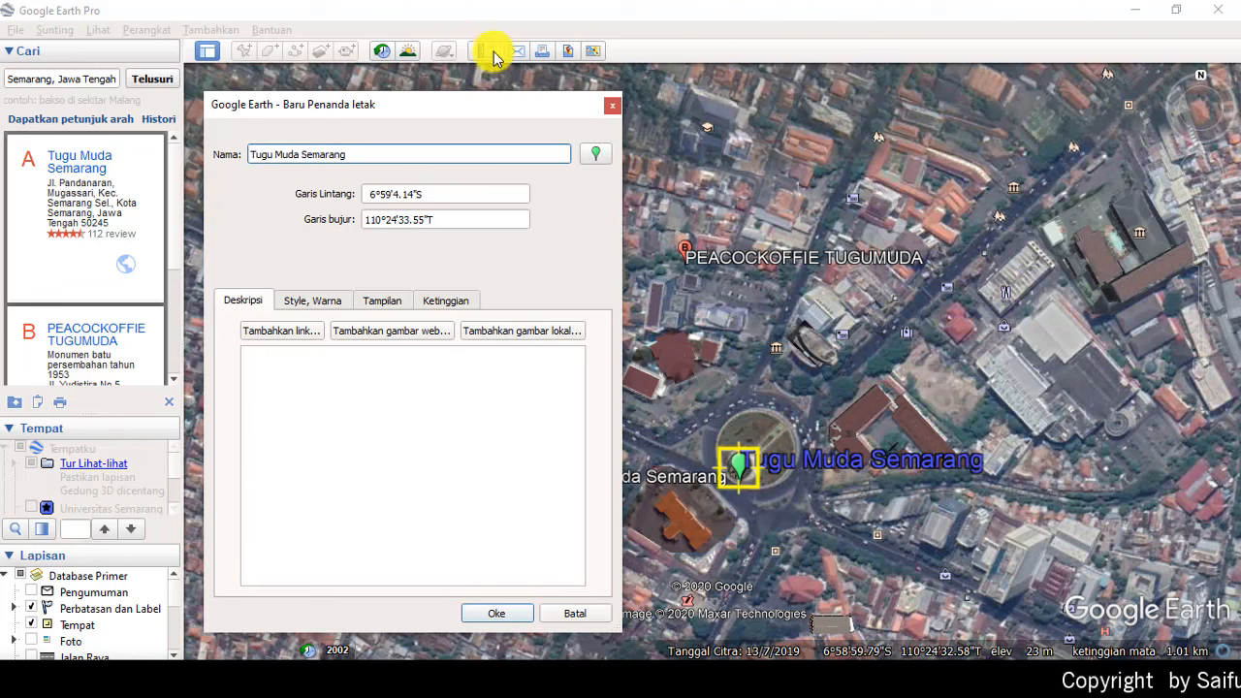
# Change the placemark's icon to the blank pink paddle marker and save the placemark
pyautogui.click(596, 154)
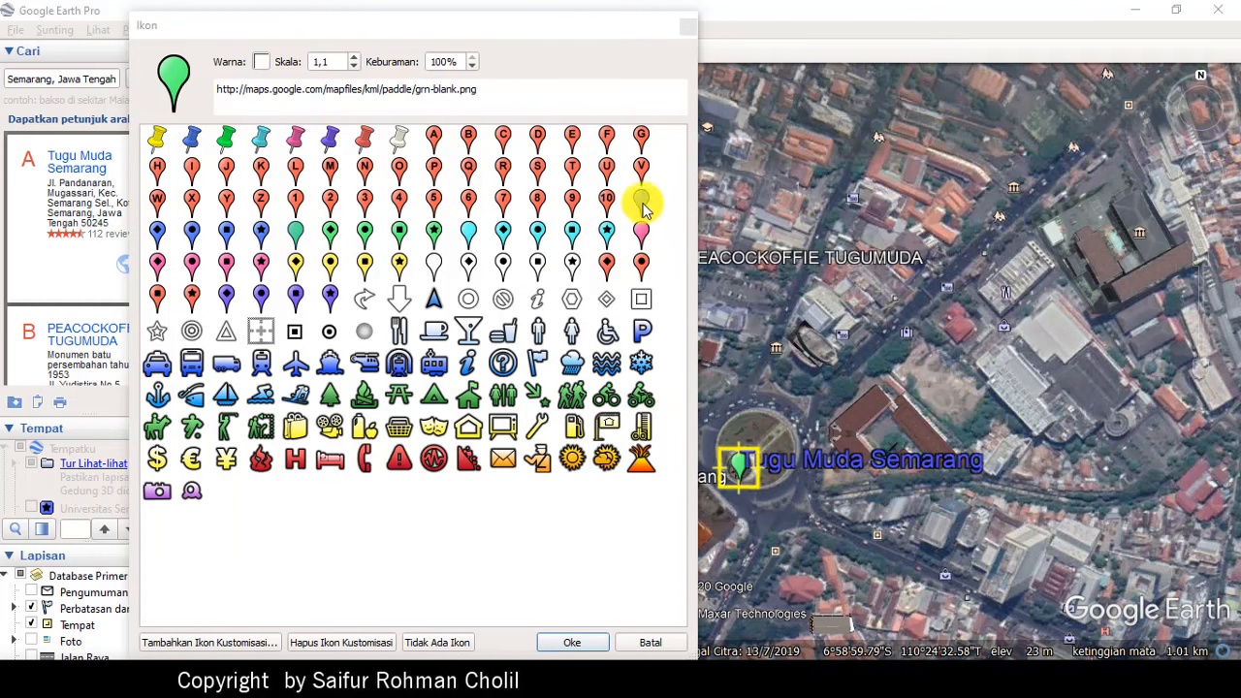
pyautogui.click(641, 235)
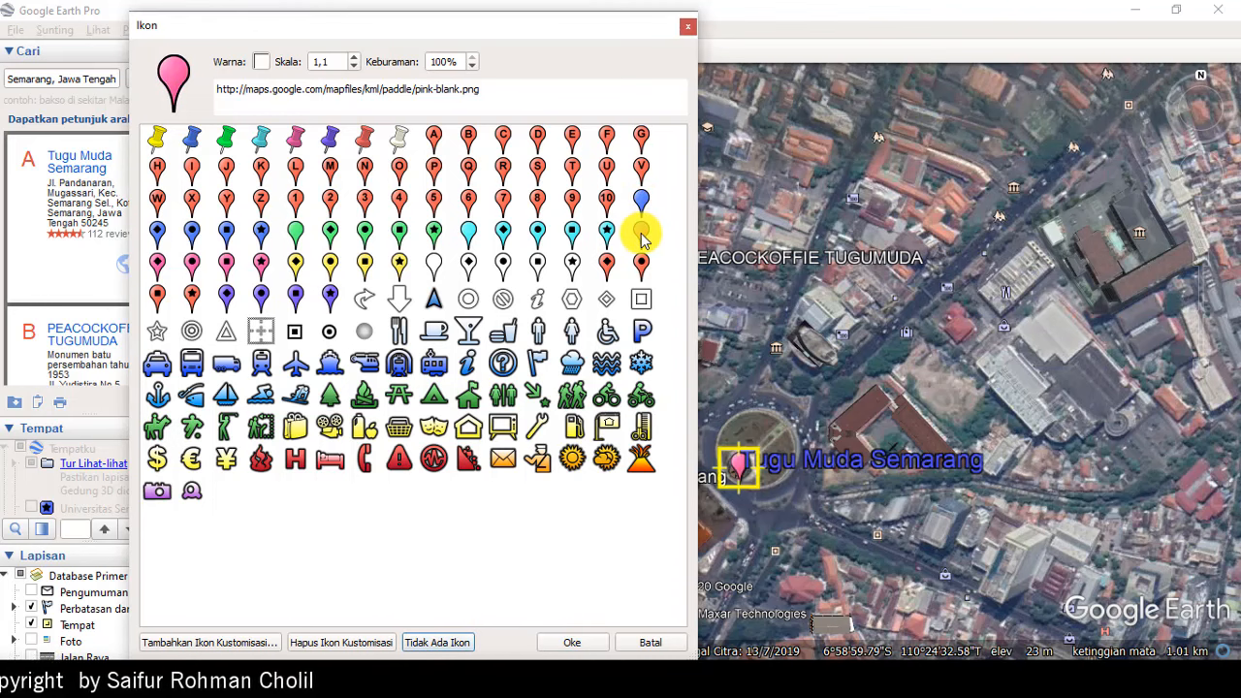
pyautogui.click(573, 643)
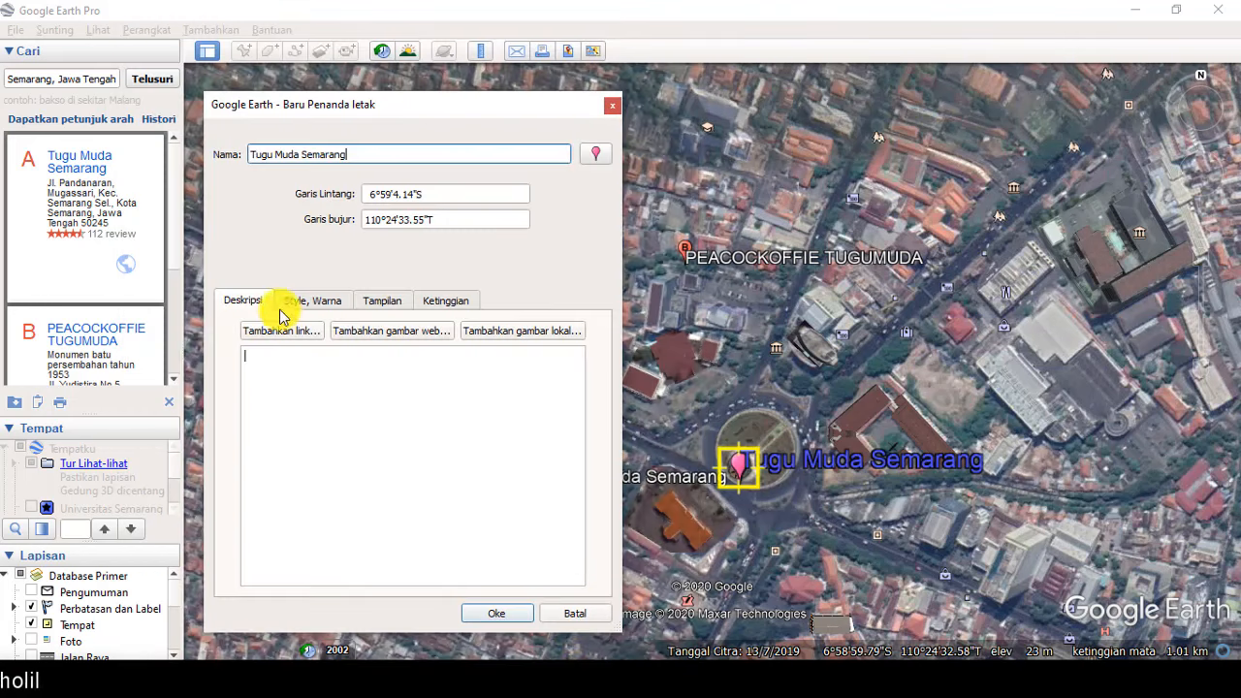
pyautogui.click(314, 302)
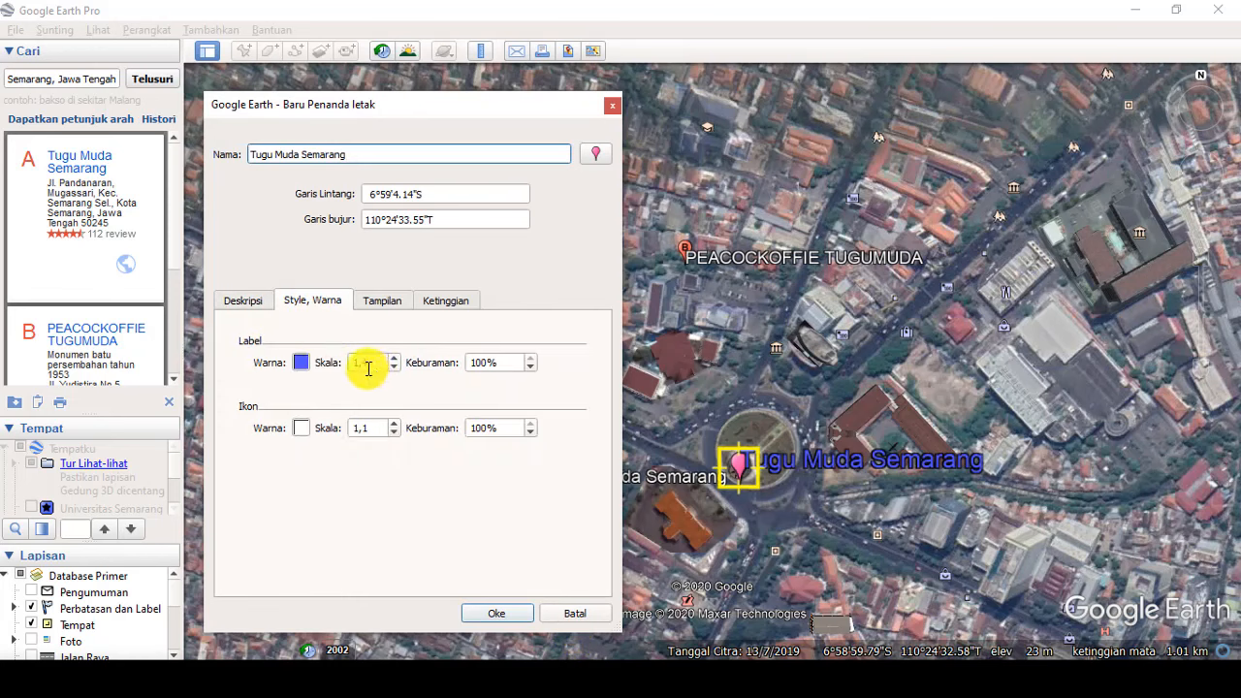
pyautogui.click(497, 611)
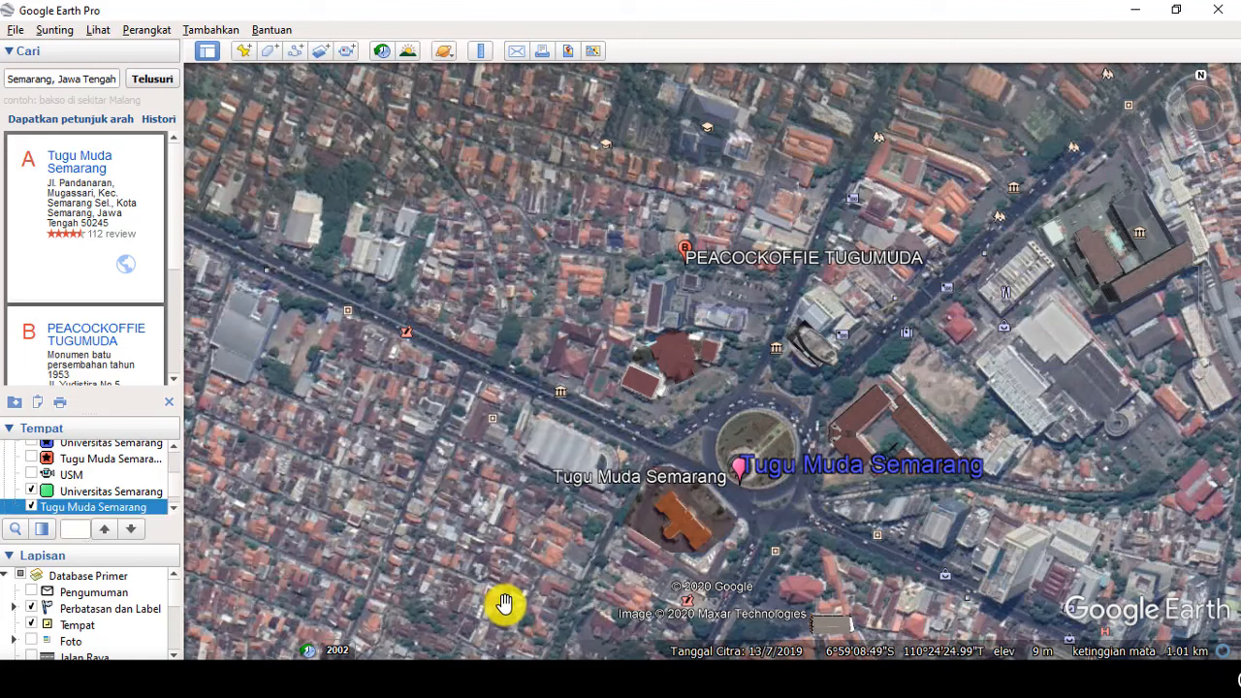
# Clear the search results and view the whole globe, rotating it away from Indonesia
pyautogui.click(168, 406)
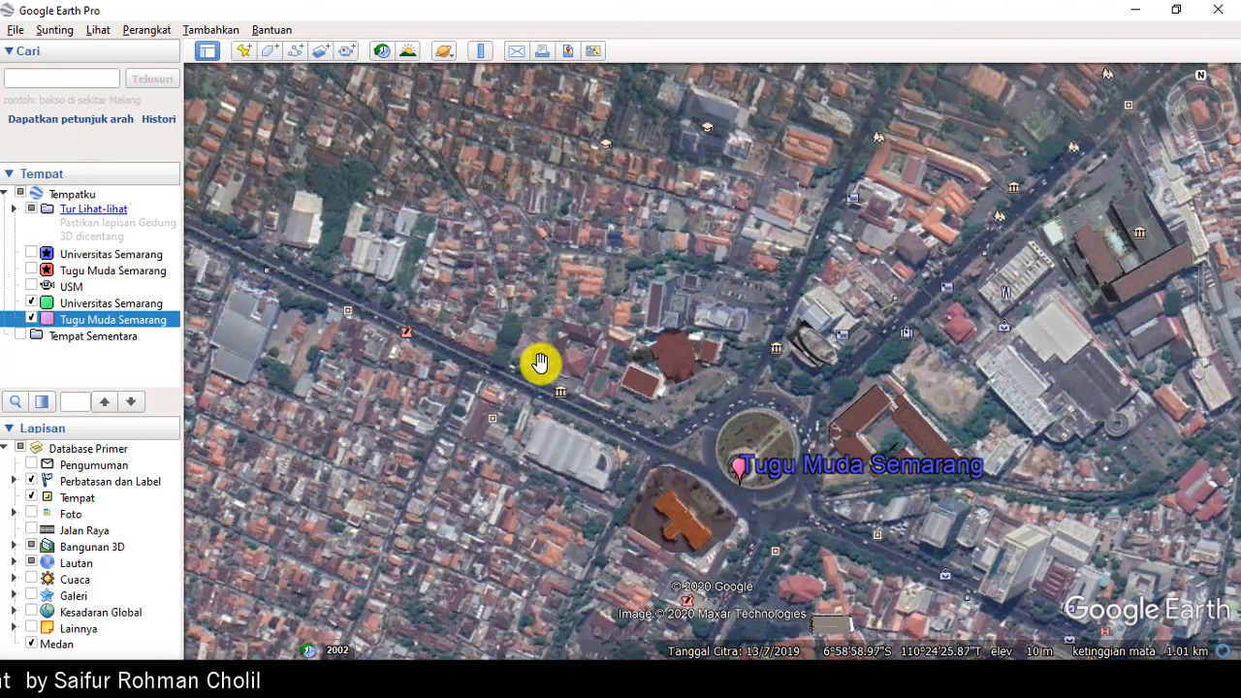
pyautogui.moveTo(1208, 339)
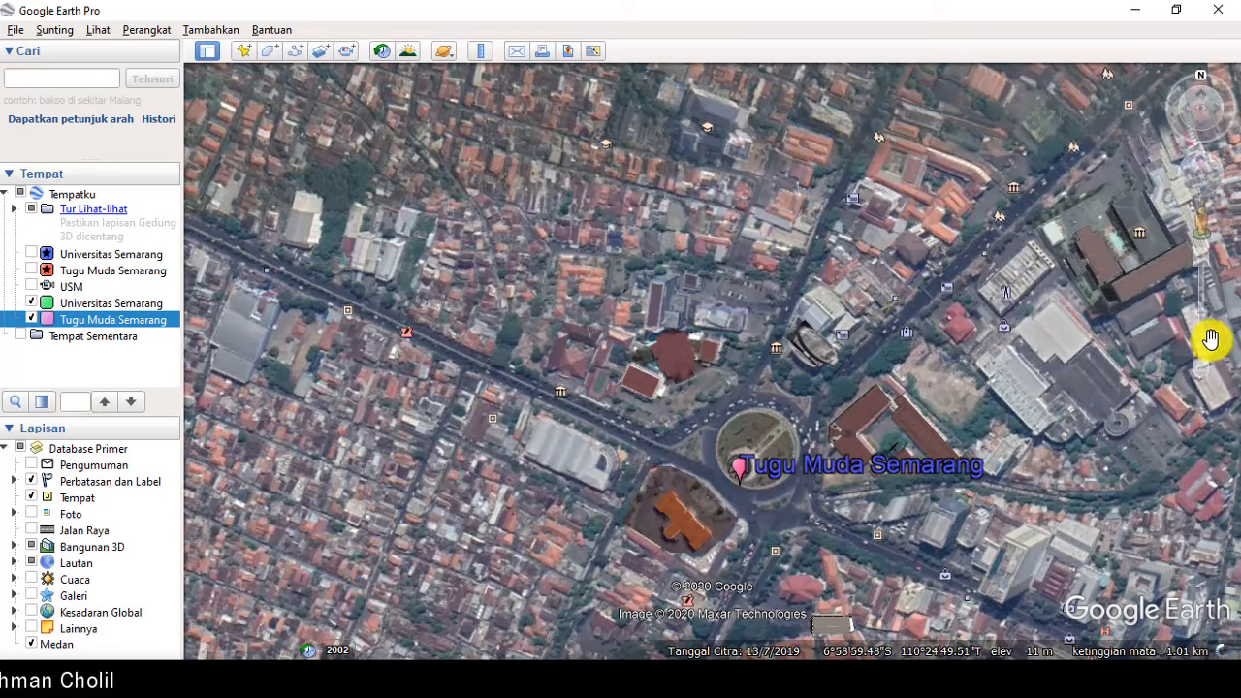
pyautogui.moveTo(1200, 378); pyautogui.dragTo(1202, 371)
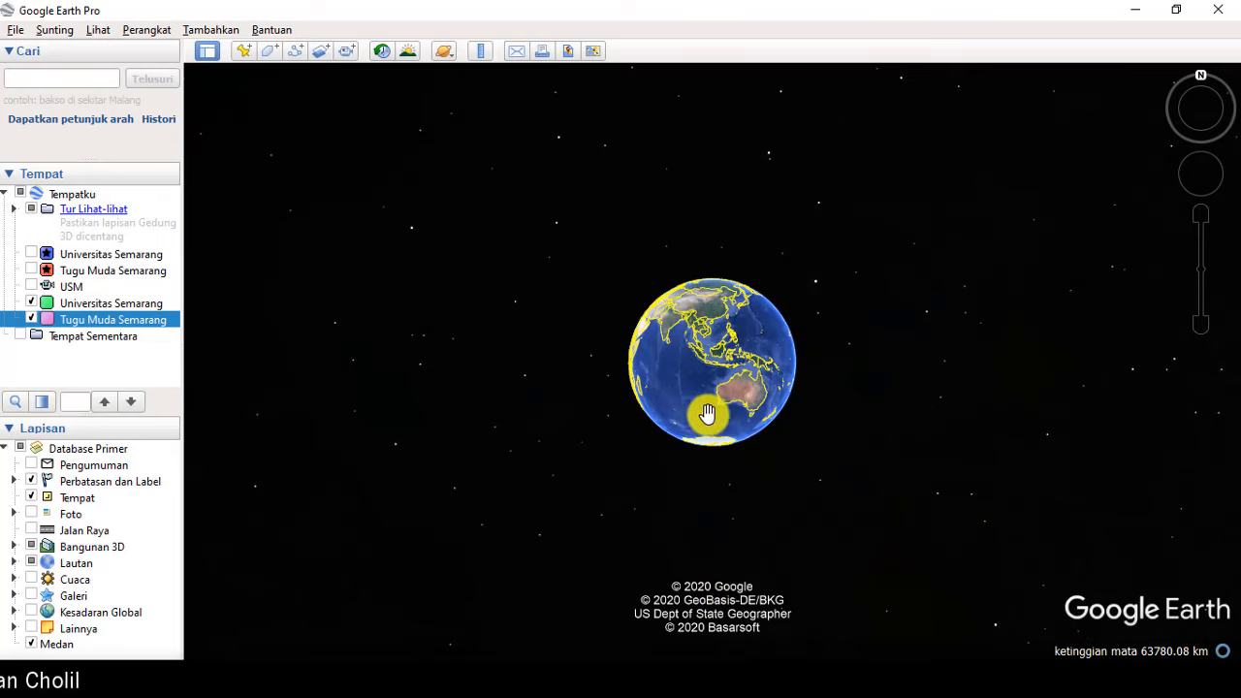
pyautogui.moveTo(733, 375); pyautogui.dragTo(767, 388)
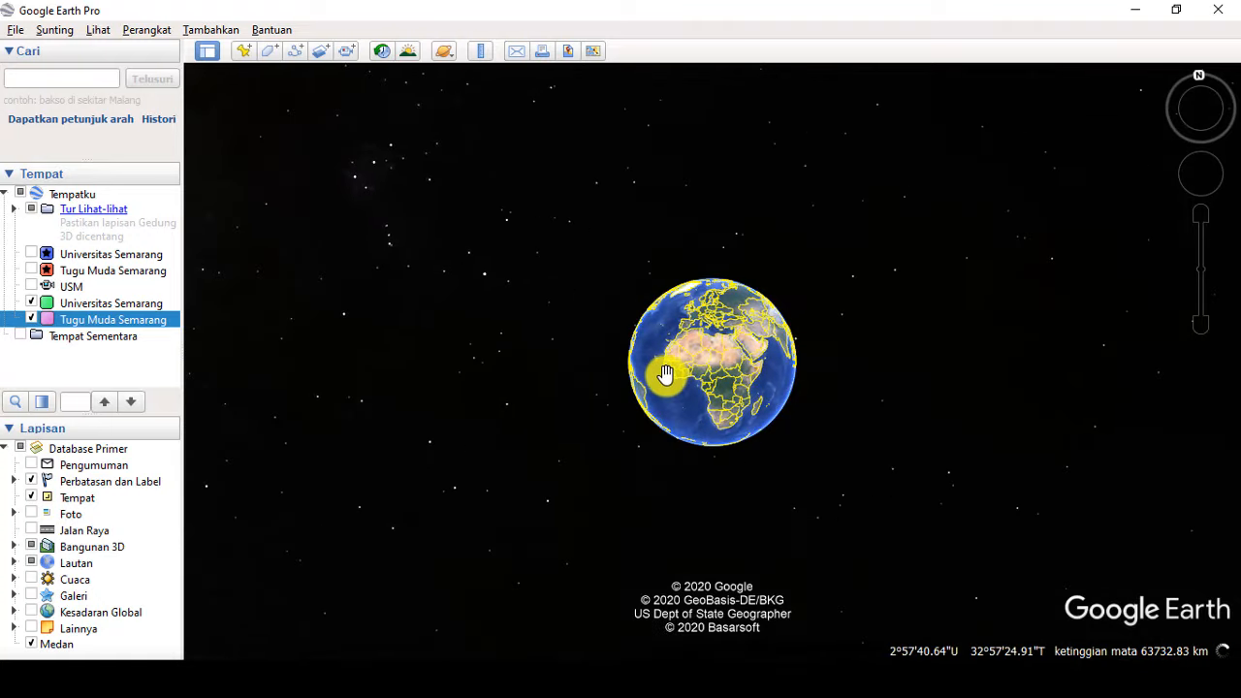
pyautogui.moveTo(666, 375); pyautogui.dragTo(782, 388)
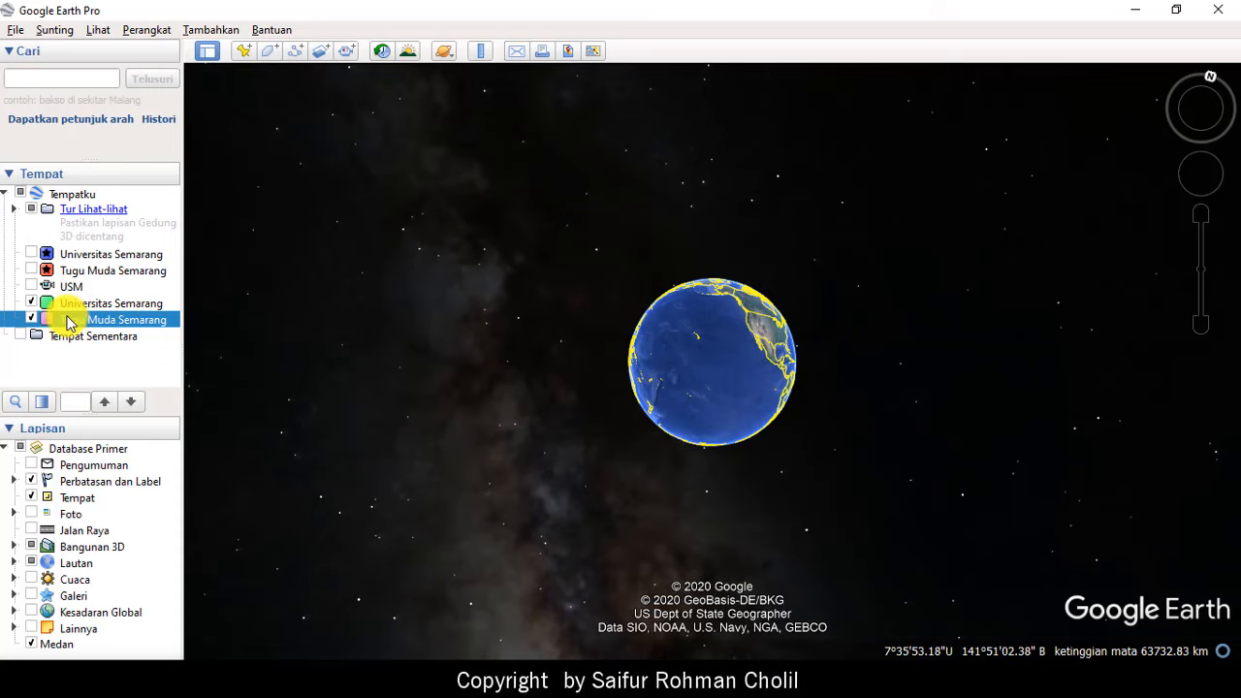
# Fly to the Tugu Muda Semarang and Universitas Semarang placemarks, and zoom back out to the whole globe
pyautogui.doubleClick(69, 323)
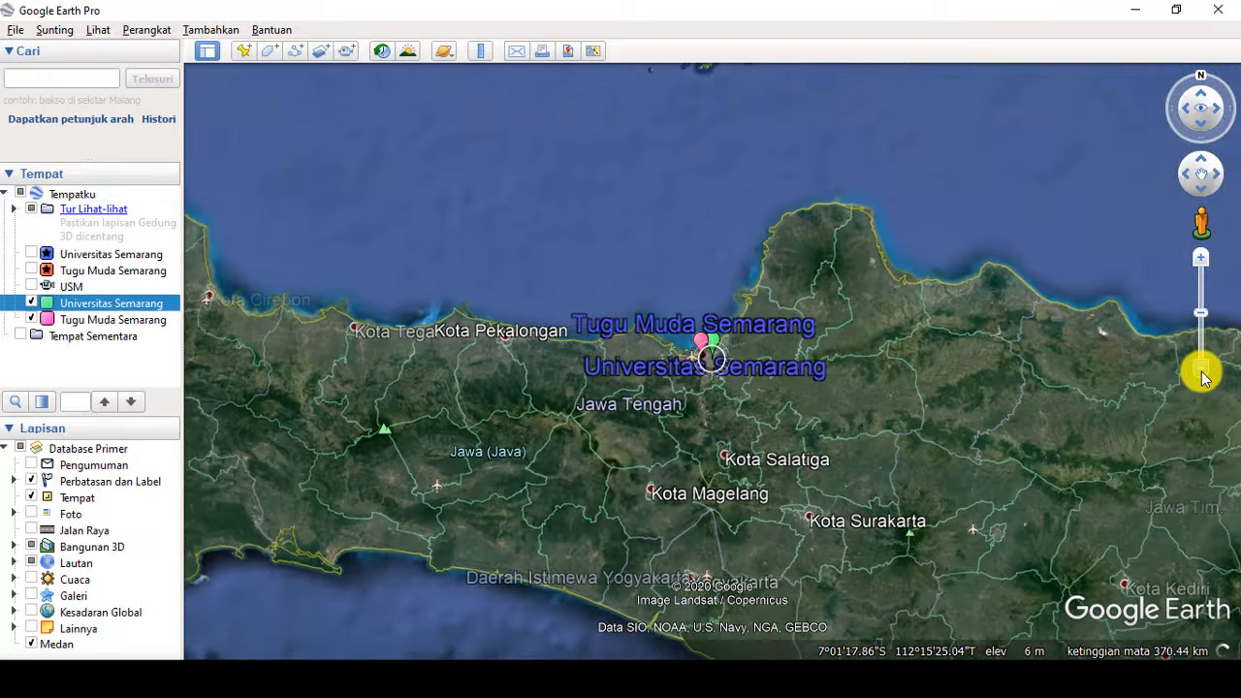
pyautogui.scroll(-5, 1203, 379)
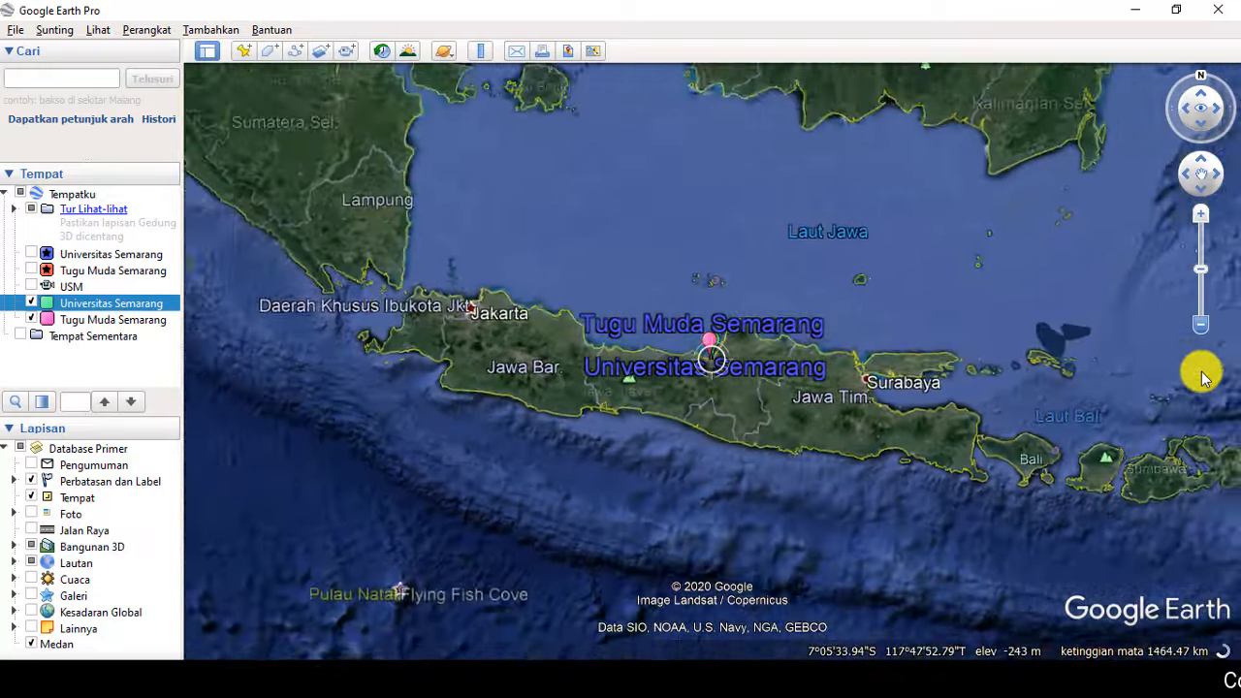
pyautogui.scroll(-5, 1203, 378)
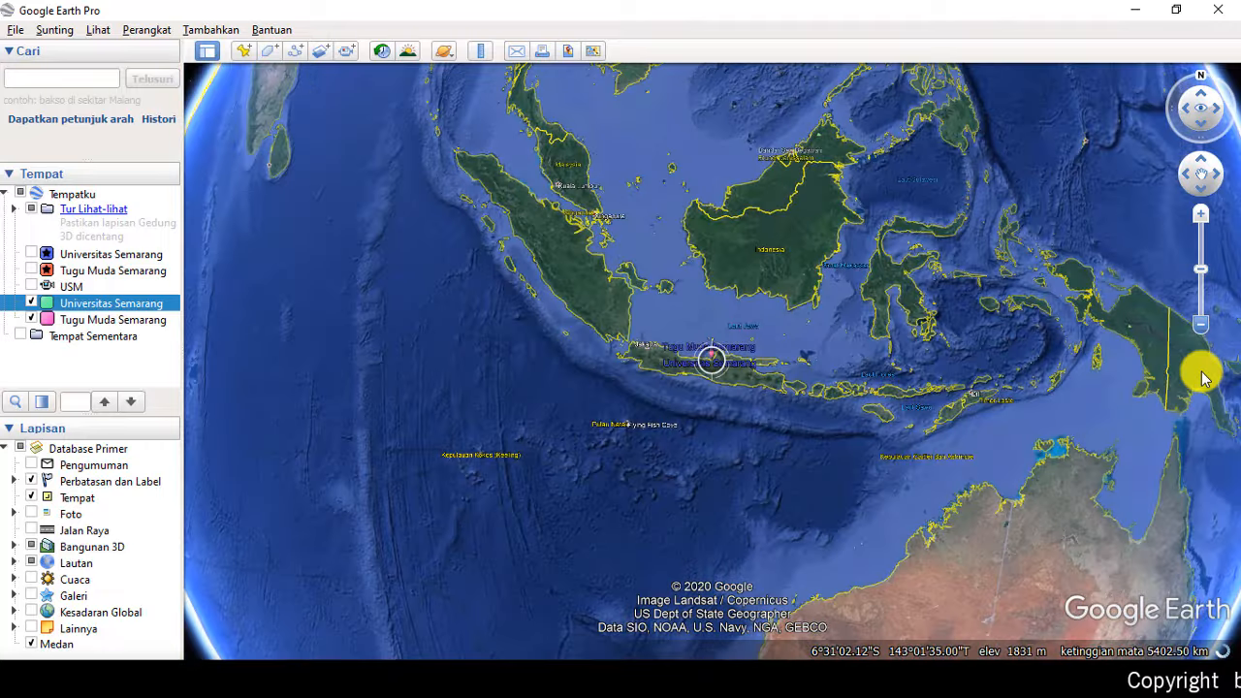
pyautogui.scroll(-5, 1203, 379)
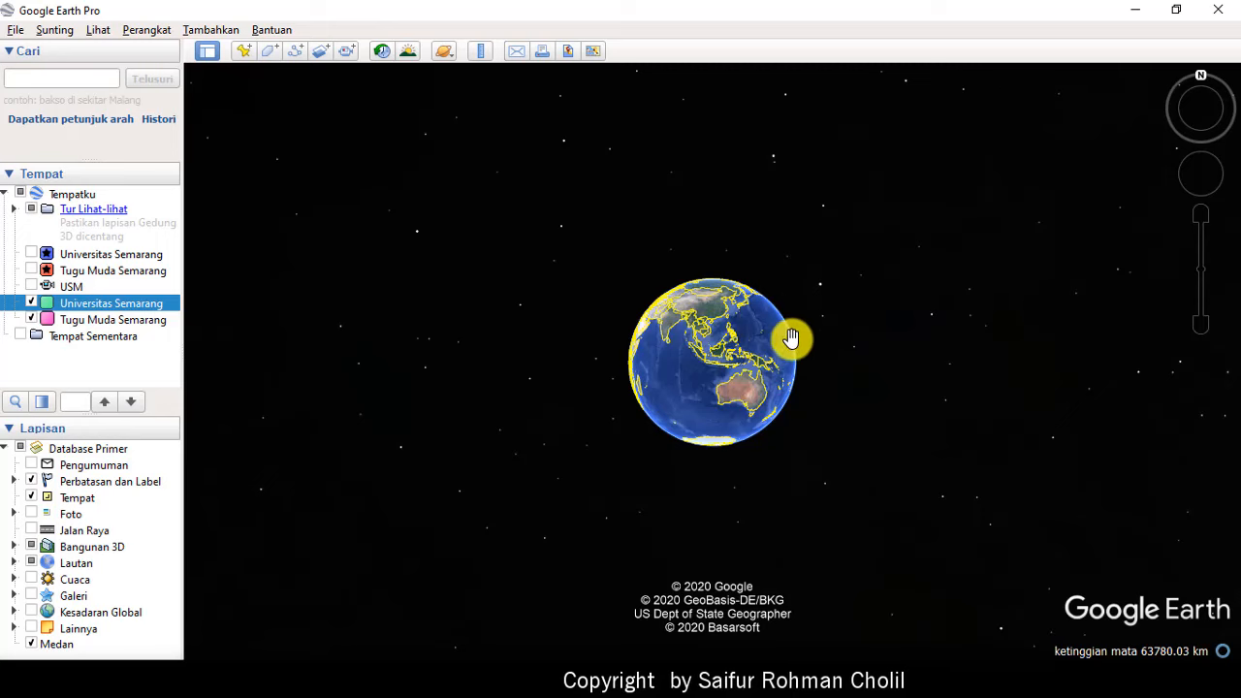
# Rotate the whole globe away from Indonesia to set the starting view for a tour recording
pyautogui.moveTo(687, 359); pyautogui.dragTo(782, 385)
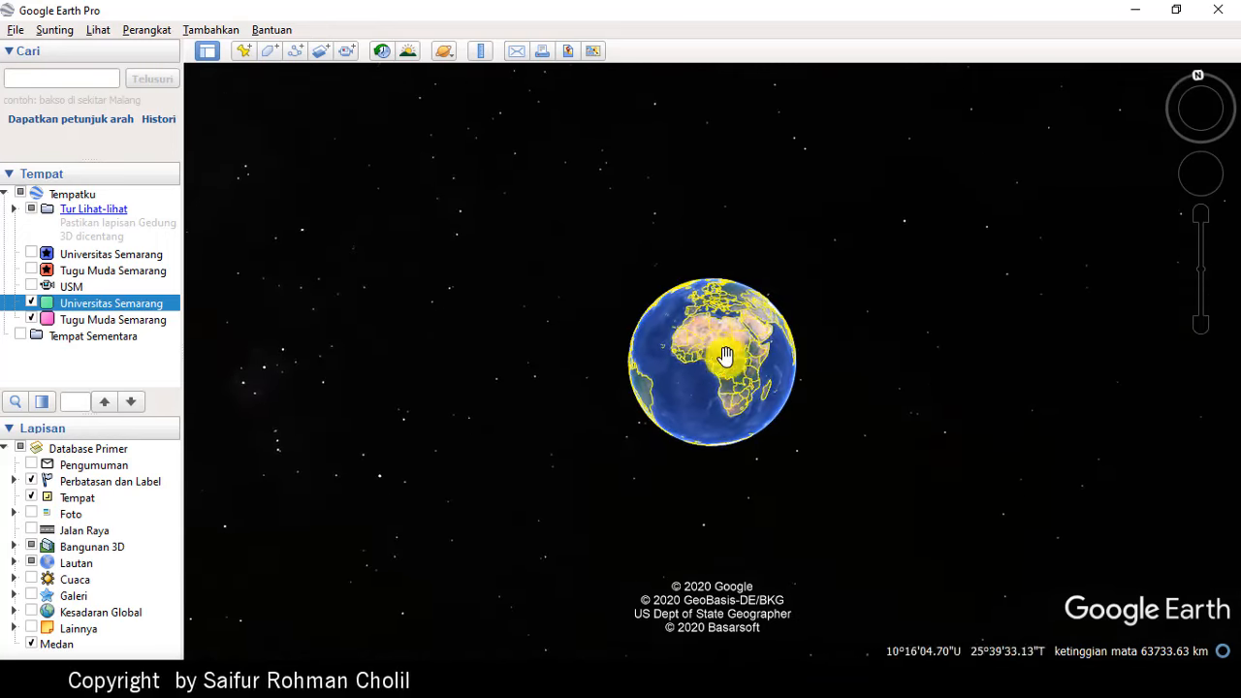
pyautogui.moveTo(726, 355); pyautogui.dragTo(792, 398)
pyautogui.moveTo(732, 355); pyautogui.dragTo(781, 394)
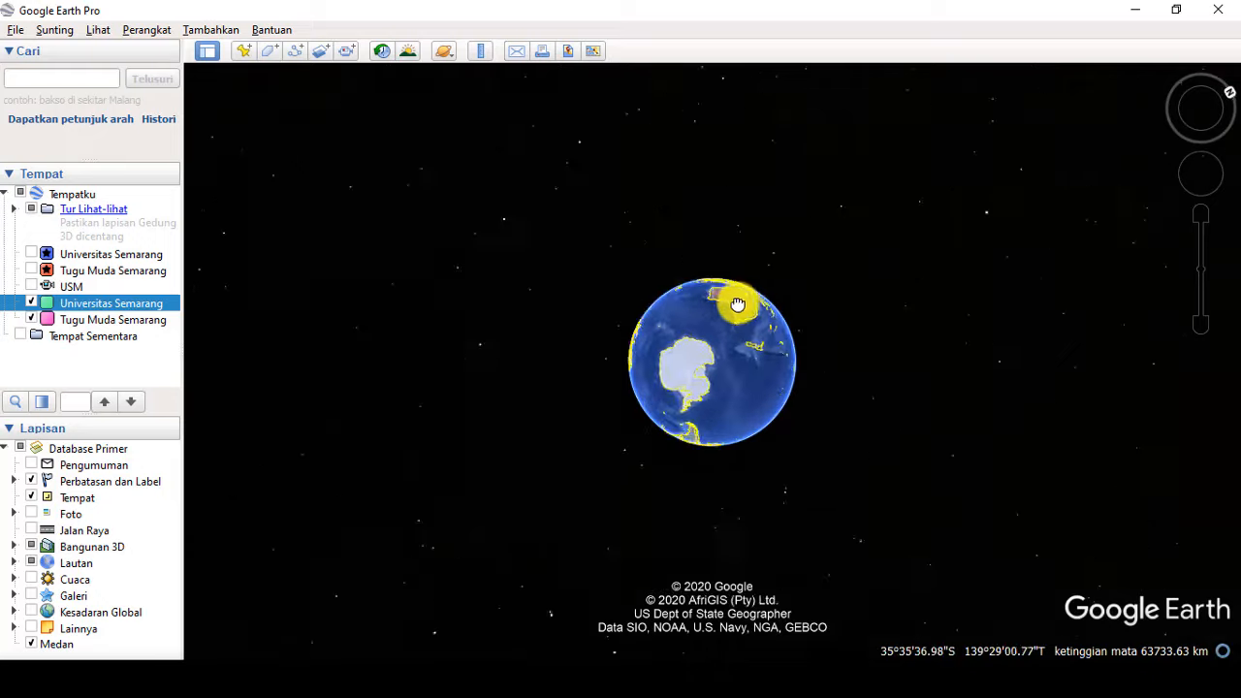
pyautogui.moveTo(738, 305)
pyautogui.mouseDown()
pyautogui.moveTo(709, 427)
pyautogui.moveTo(748, 277)
pyautogui.moveTo(715, 360)
pyautogui.moveTo(743, 285)
pyautogui.moveTo(748, 312)
pyautogui.mouseUp()
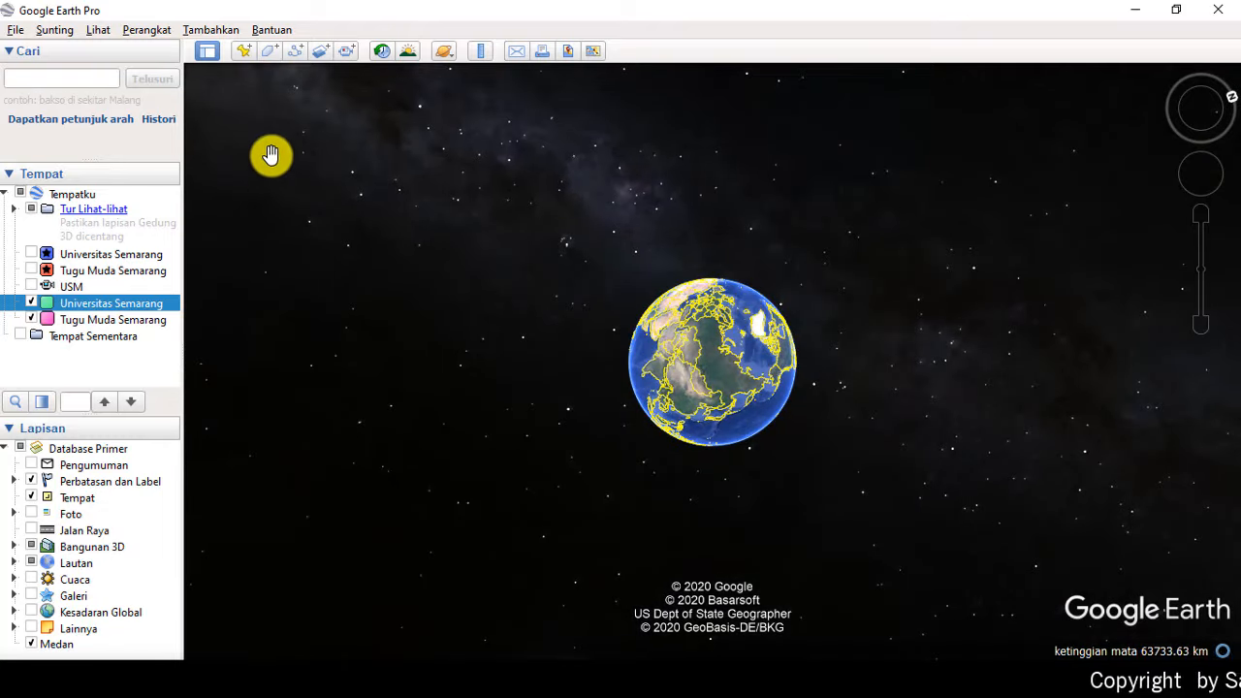
# Start recording a tour that flies to the Tugu Muda Semarang placemark and on to the Universitas Semarang placemark
pyautogui.click(346, 60)
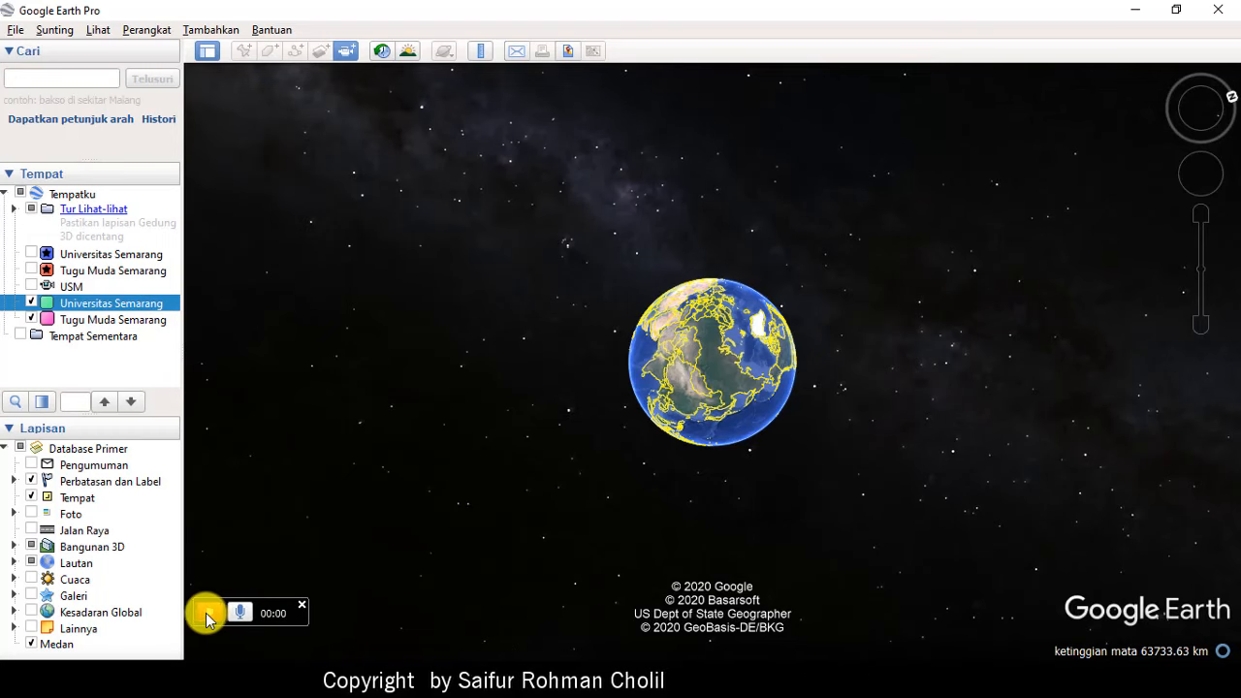
pyautogui.doubleClick(88, 321)
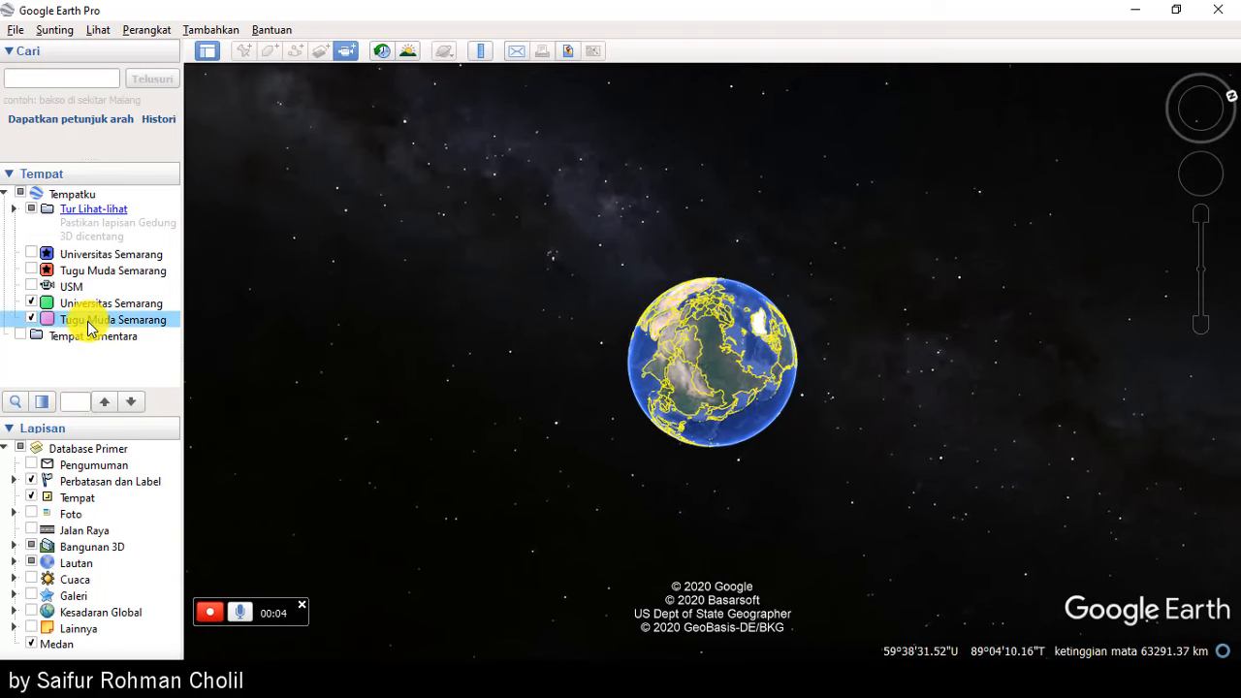
pyautogui.moveTo(1178, 314)
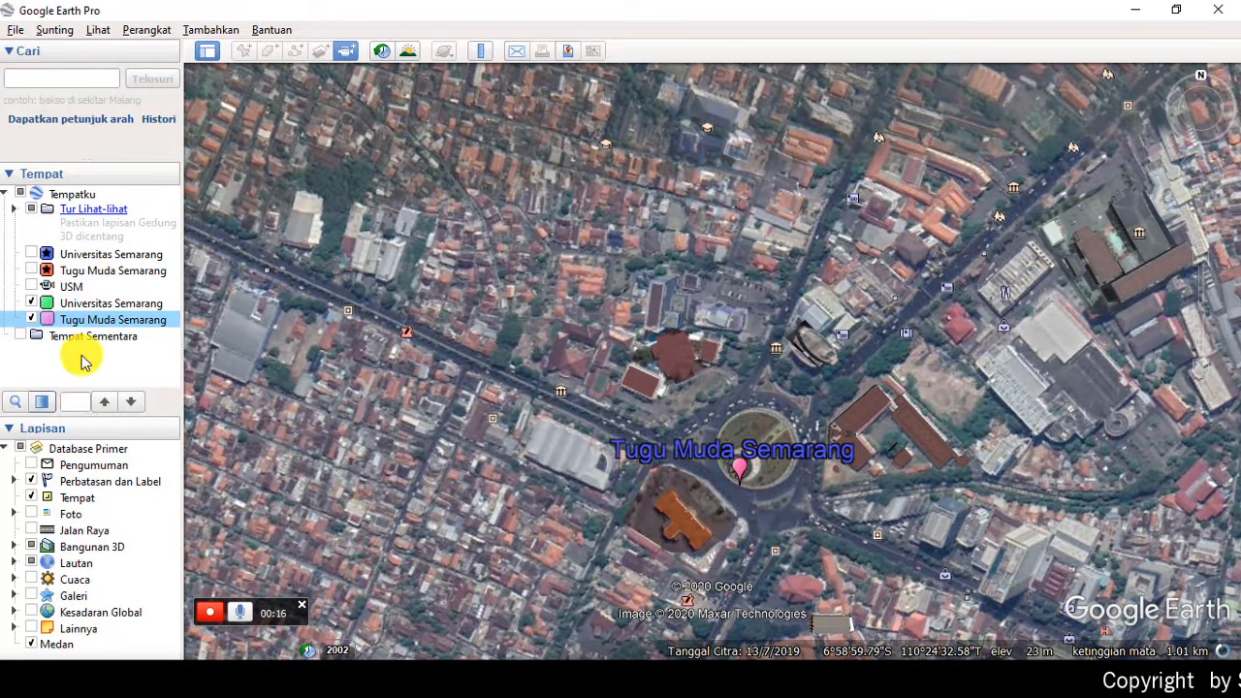
pyautogui.doubleClick(82, 303)
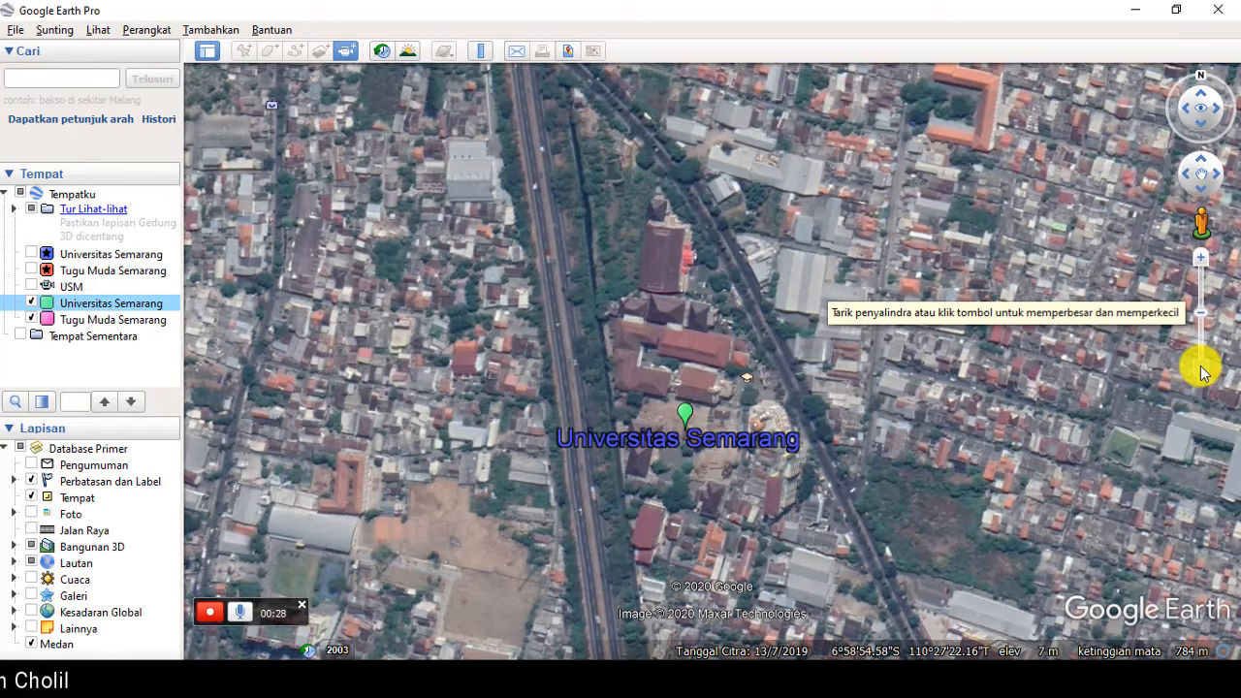
# End the tour by zooming out from Universitas Semarang to the whole globe, and stop the recording
pyautogui.moveTo(1201, 366); pyautogui.dragTo(1202, 366)
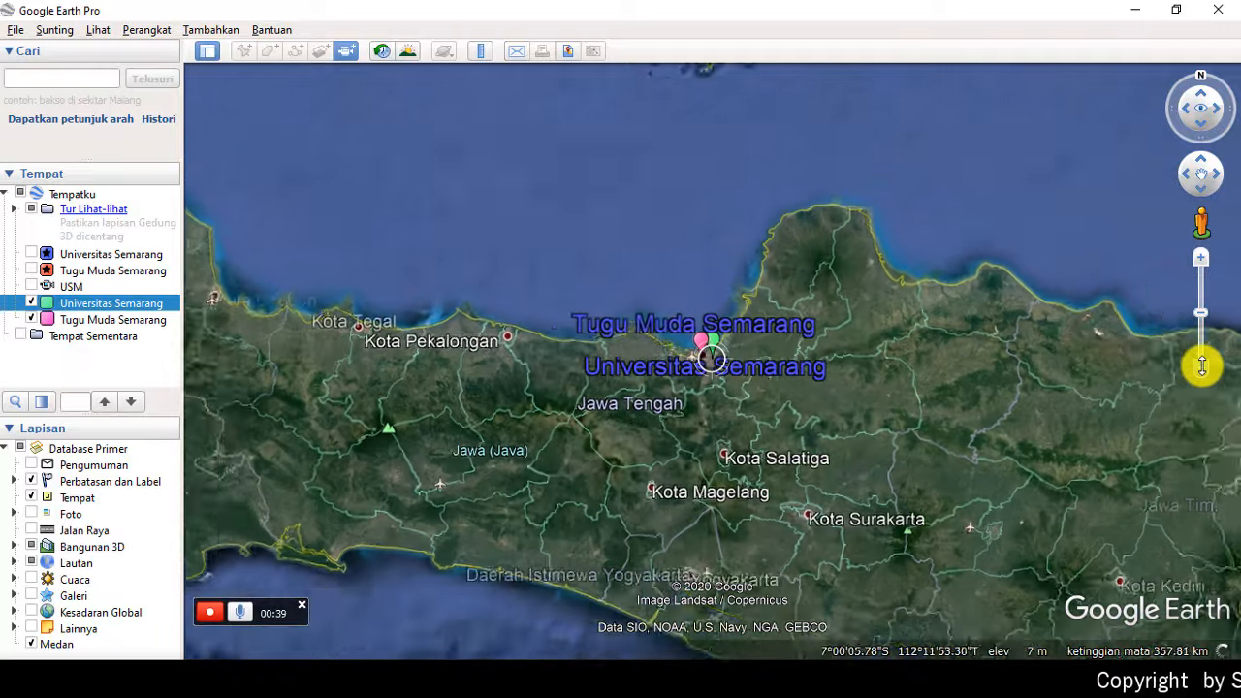
pyautogui.moveTo(1203, 366); pyautogui.dragTo(1208, 364)
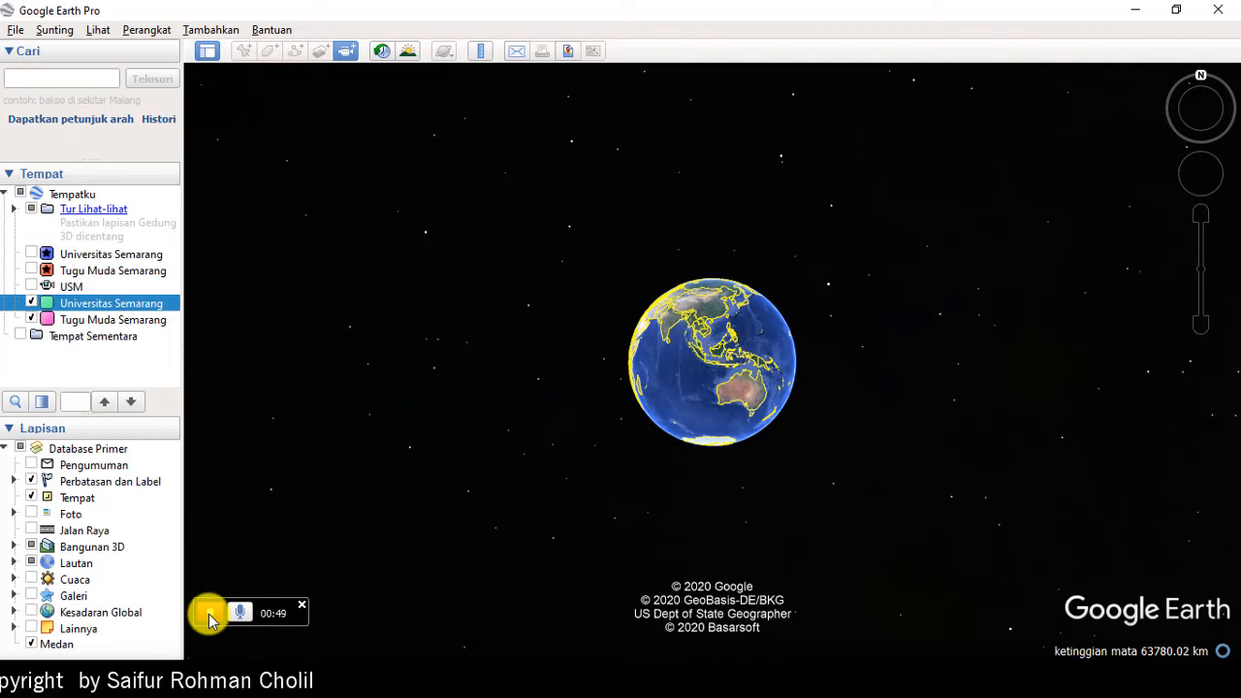
pyautogui.click(208, 615)
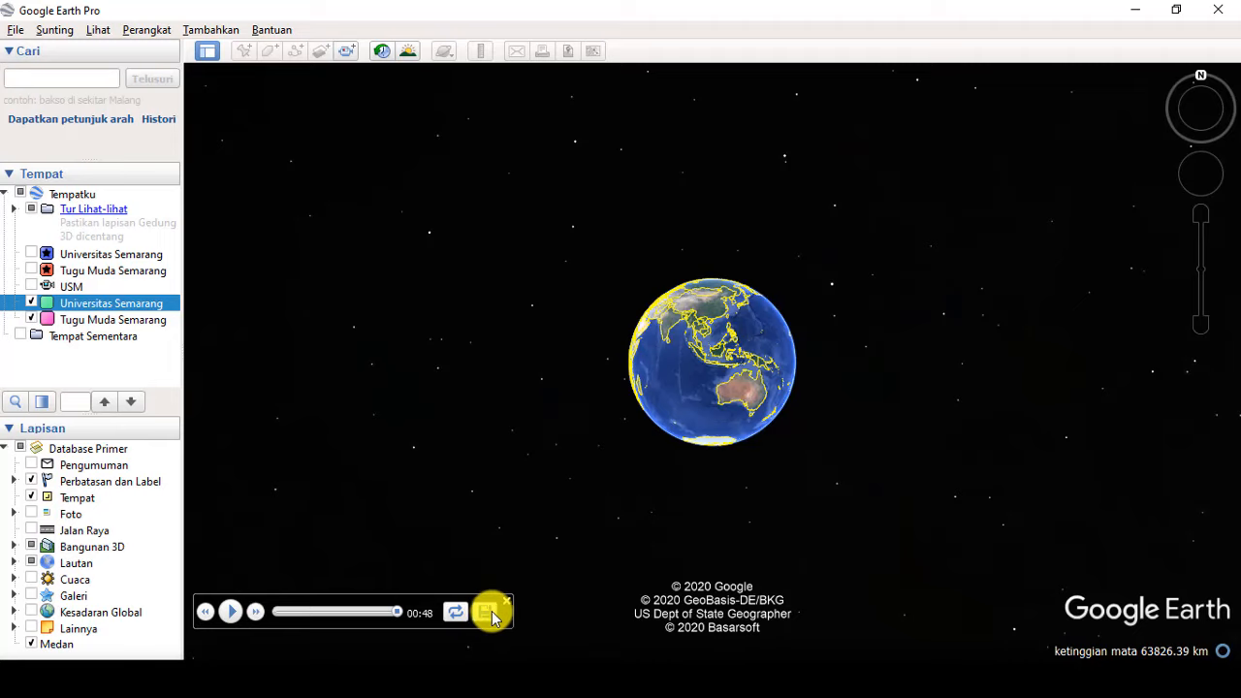
# Save the recorded tour under the name USM2 and play it back from the start
pyautogui.click(485, 612)
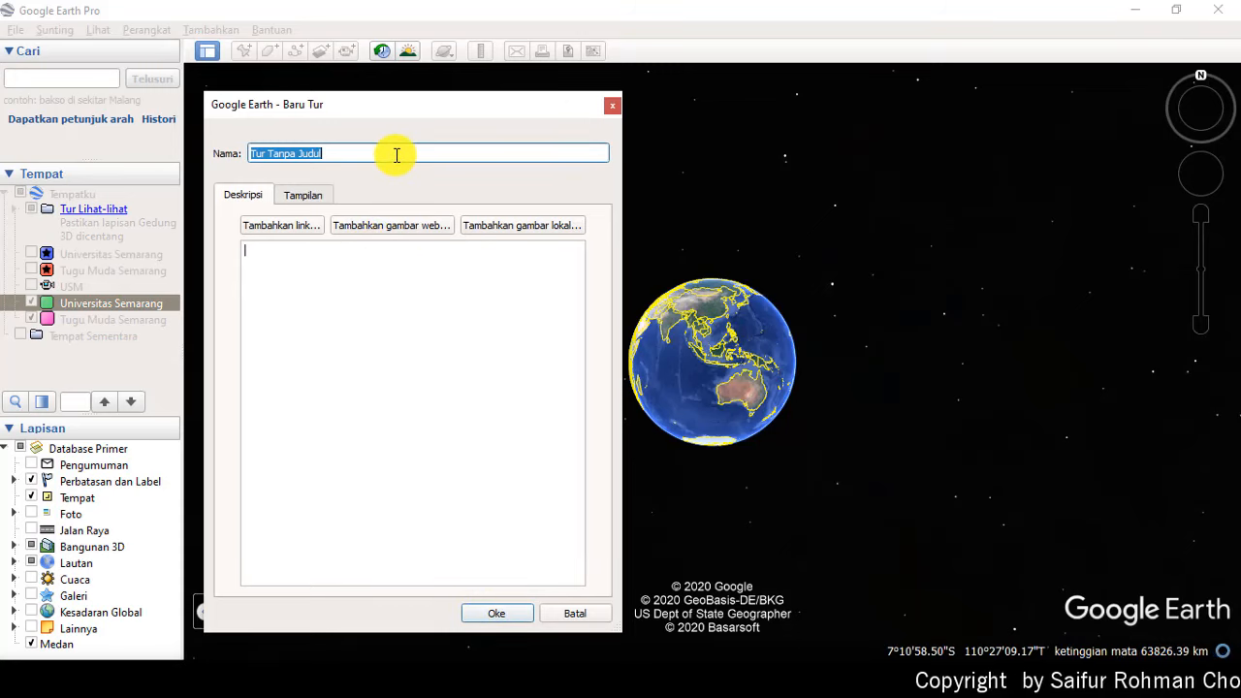
pyautogui.write('USM')
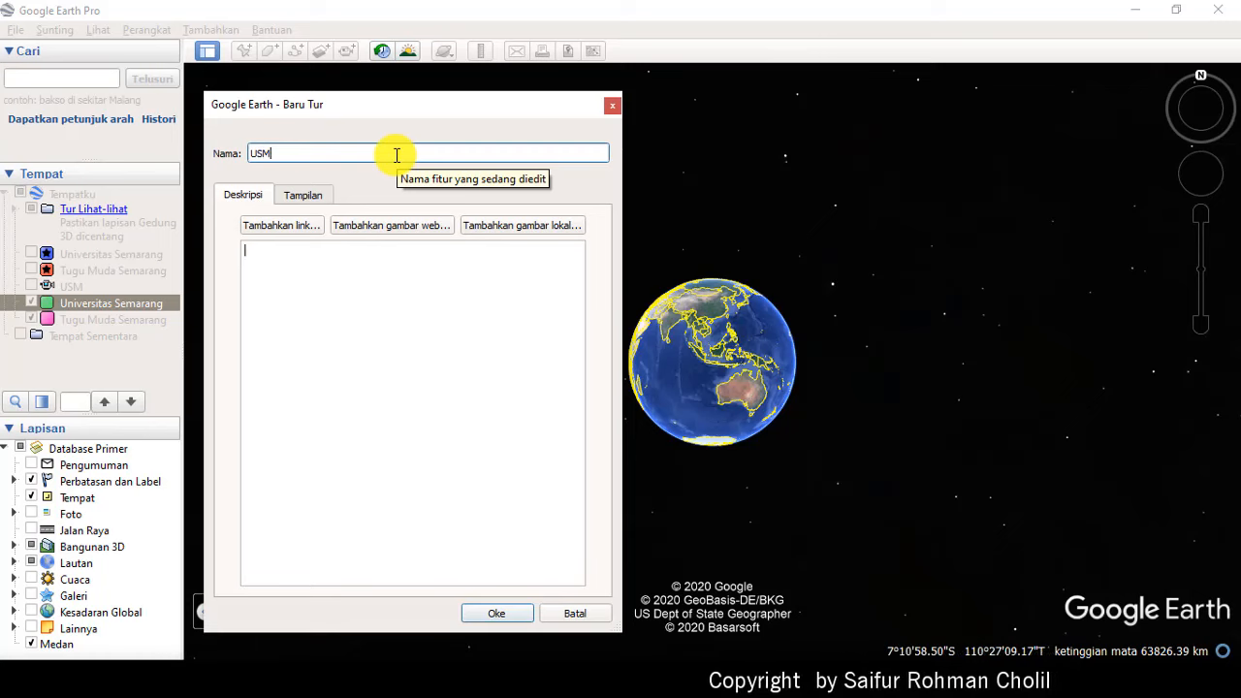
pyautogui.write('2')
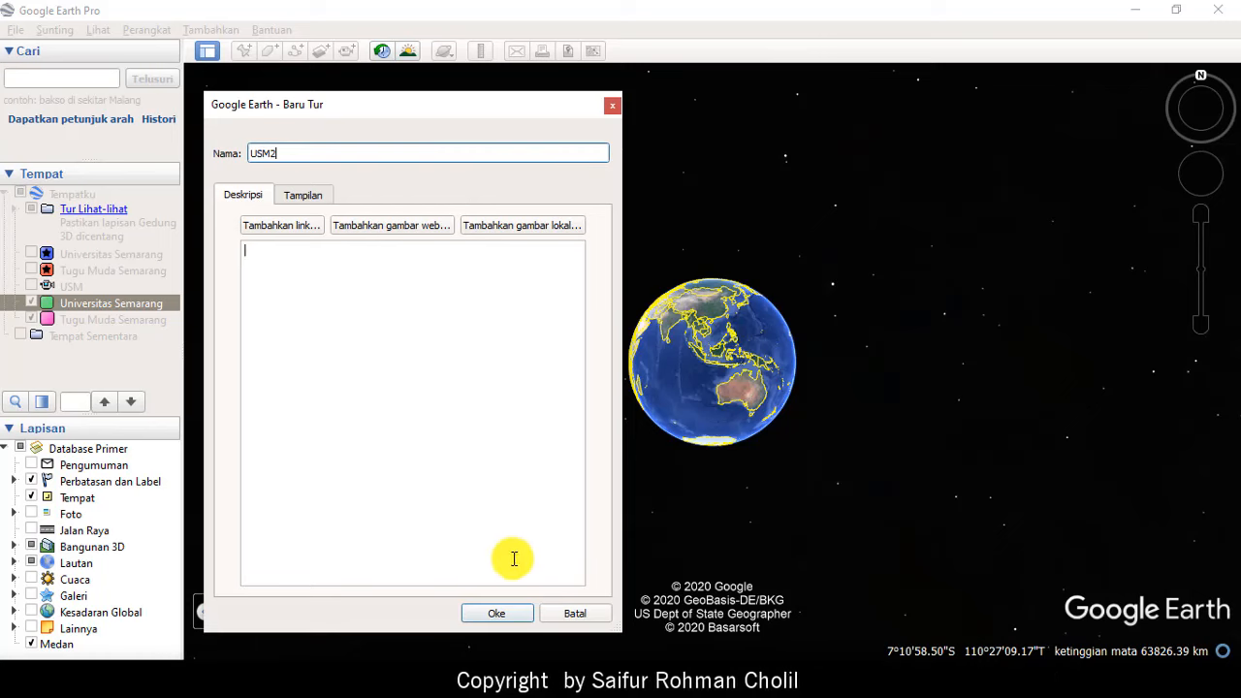
pyautogui.click(497, 613)
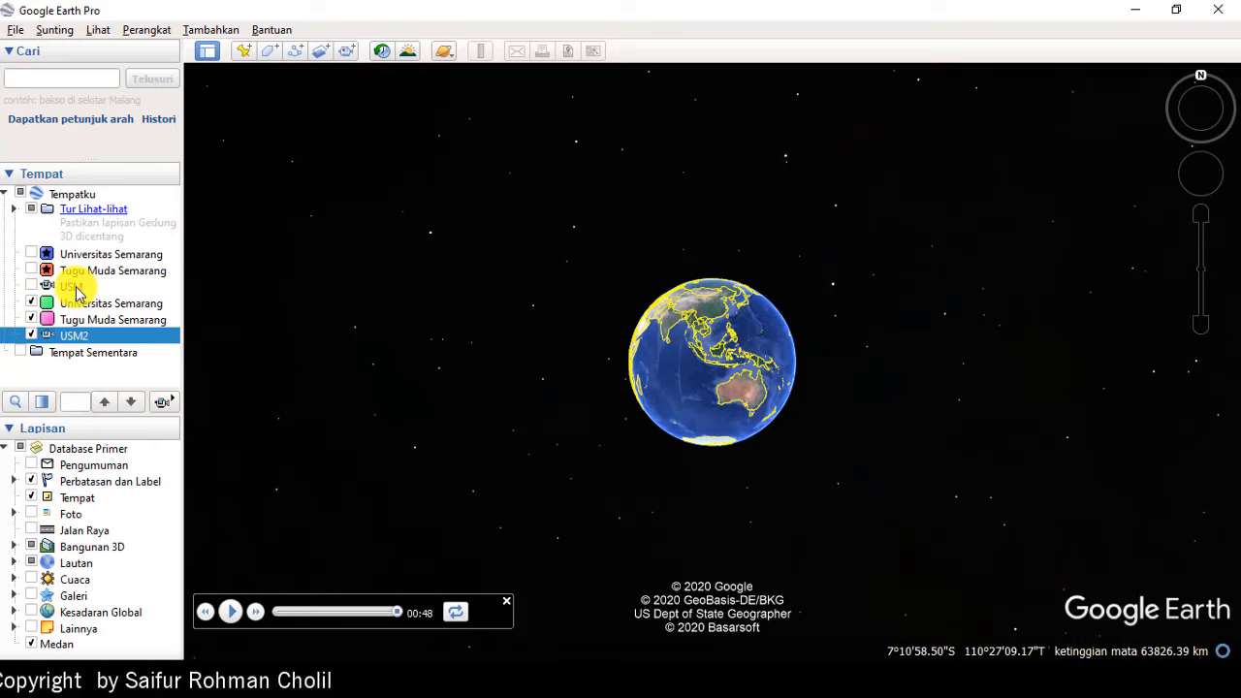
pyautogui.click(231, 613)
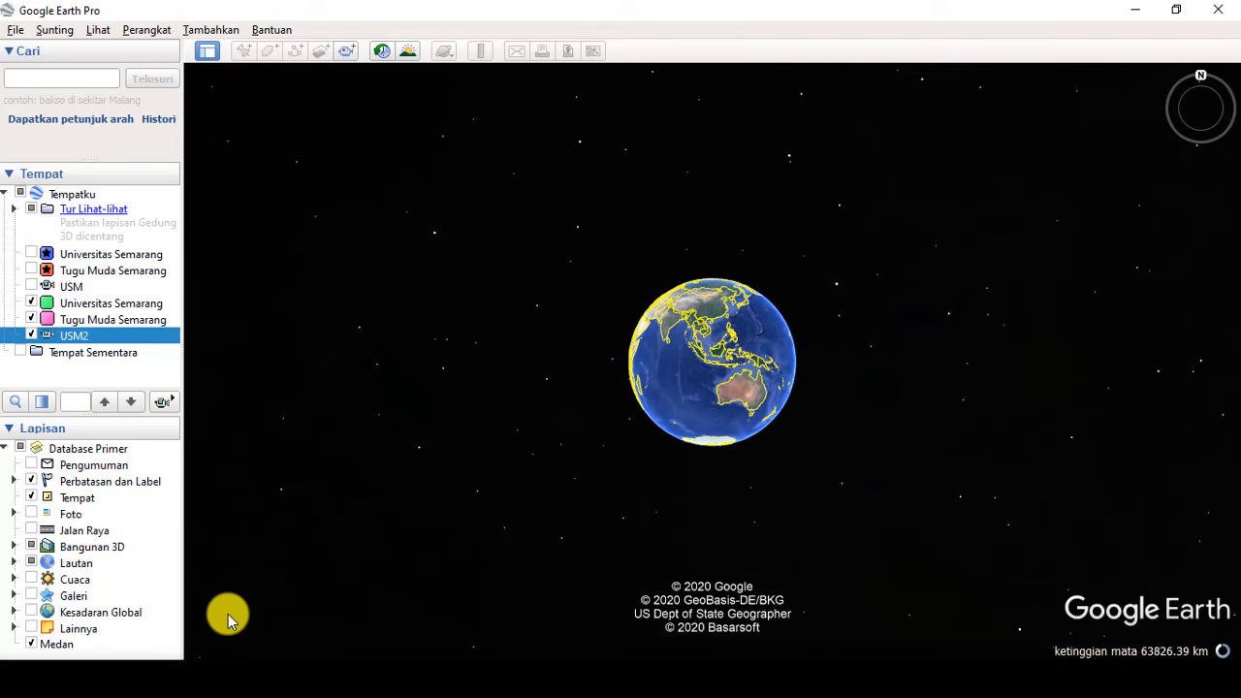
pyautogui.moveTo(229, 622)
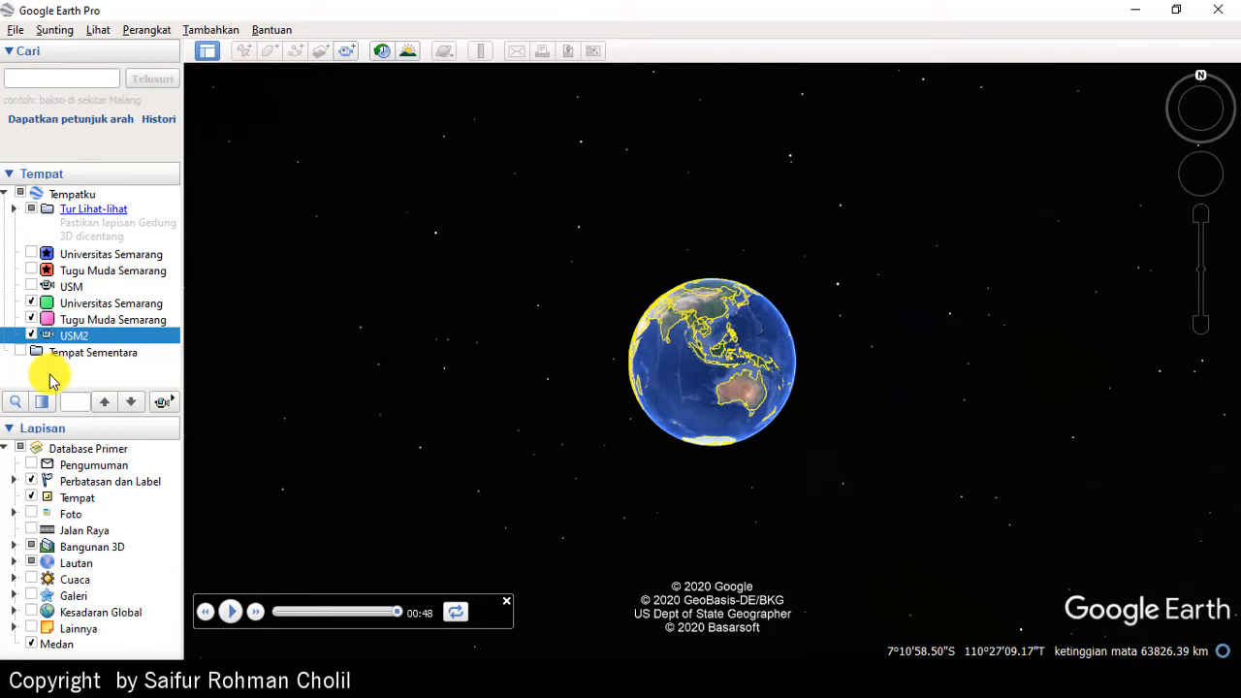
pyautogui.click(99, 30)
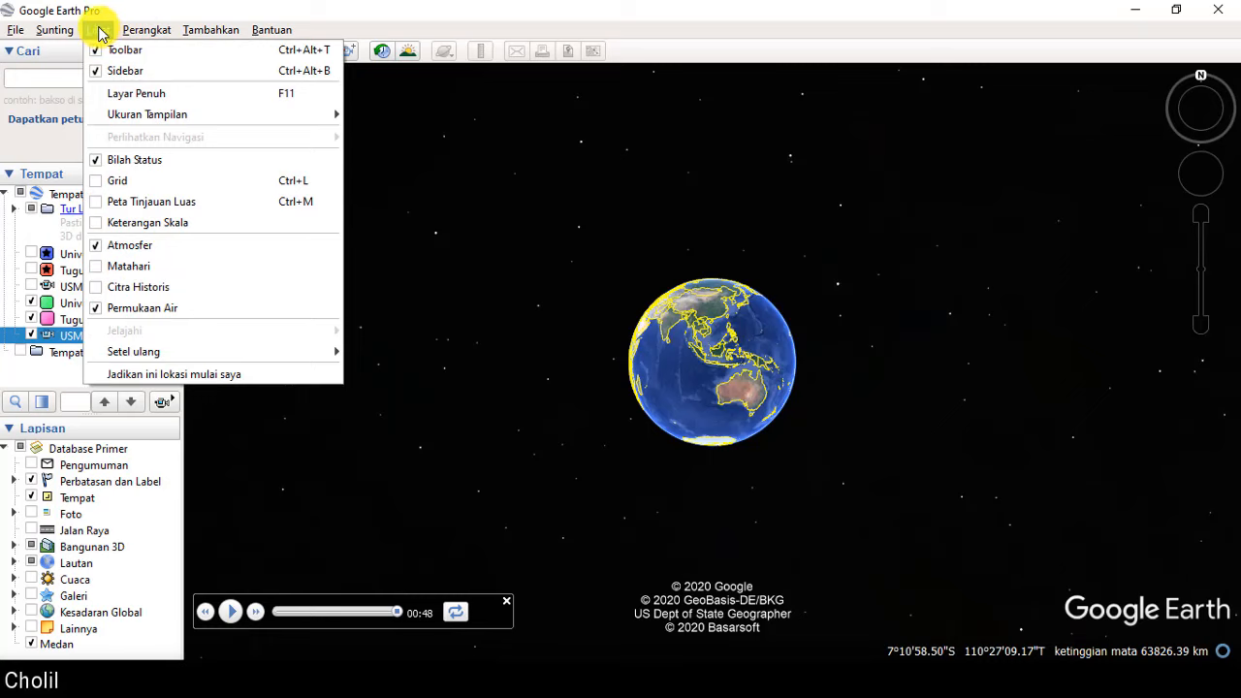
pyautogui.moveTo(62, 36)
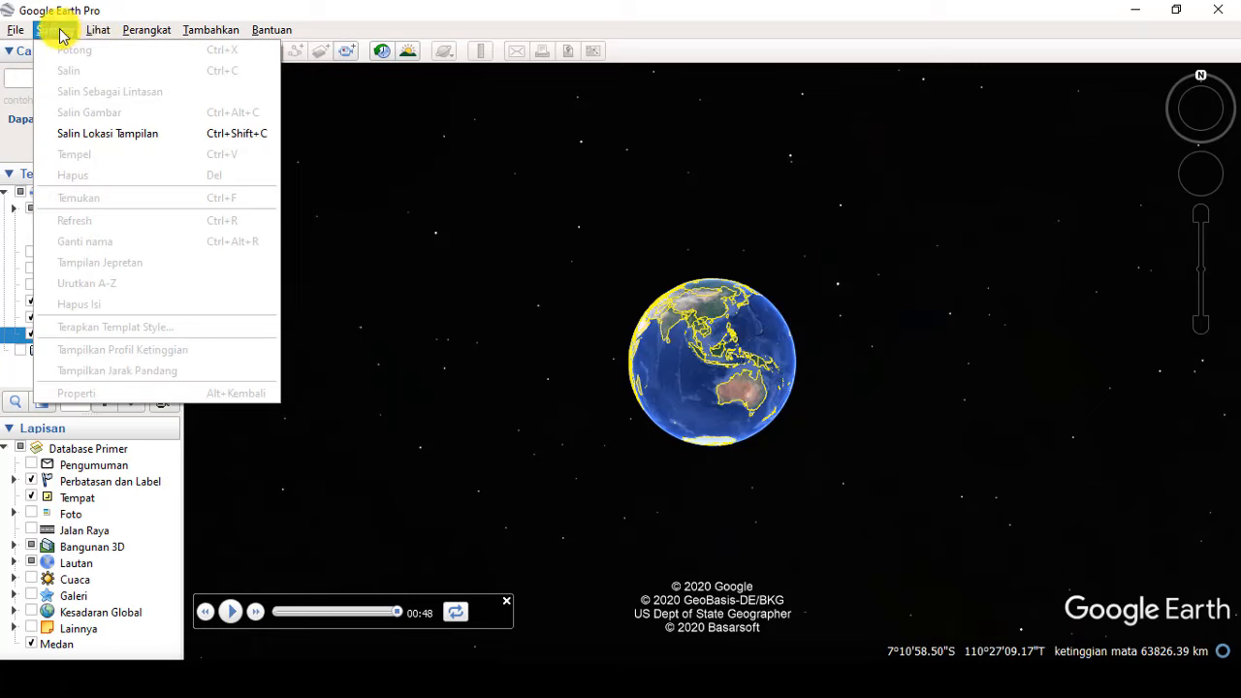
pyautogui.moveTo(151, 34)
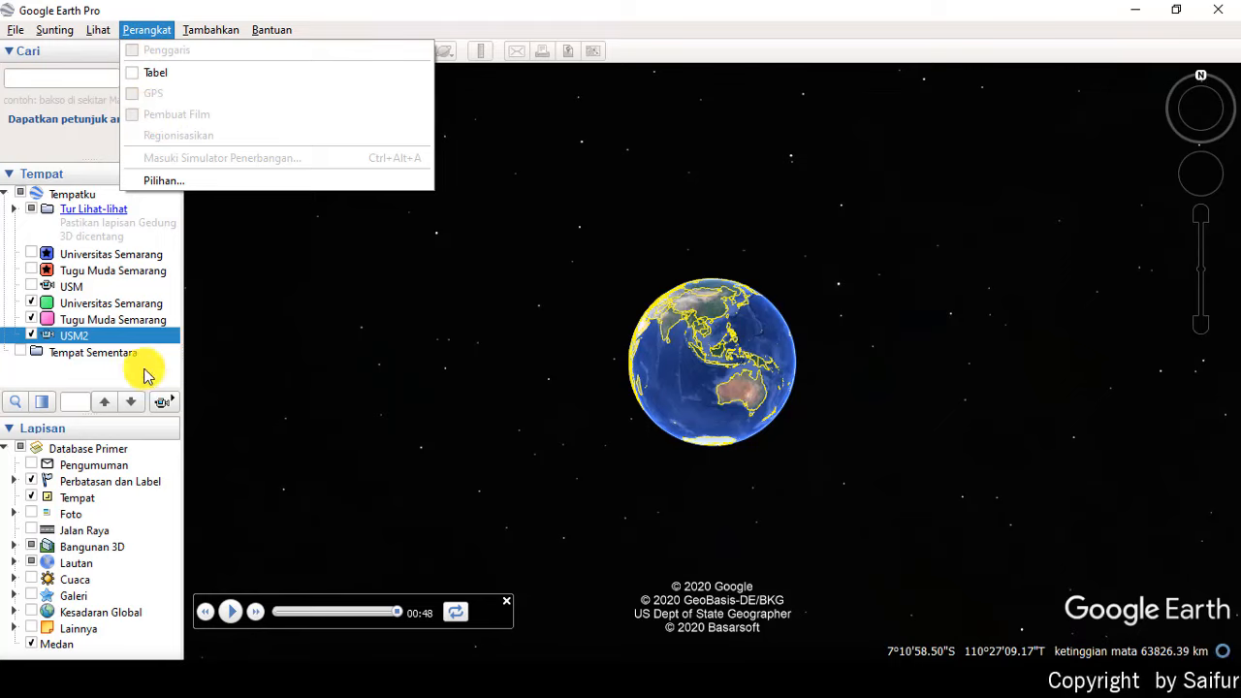
pyautogui.click(585, 14)
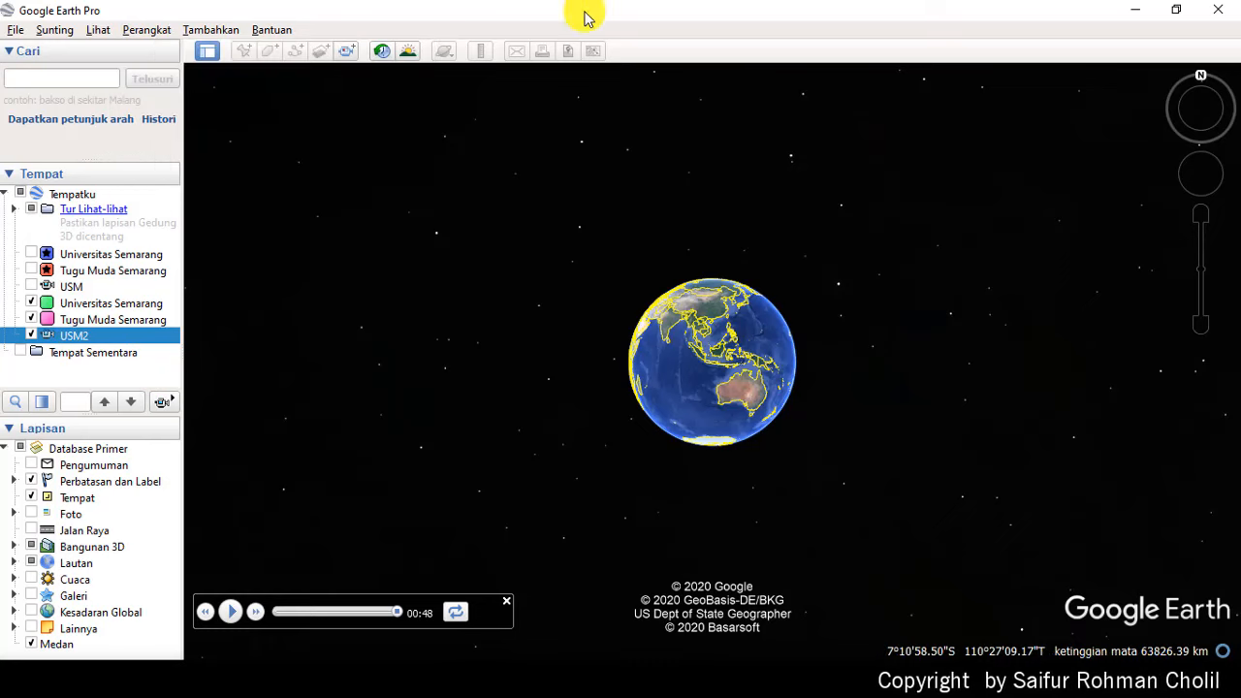
# Close the tour player and open the movie maker (Pembuat Film) with the saved tour USM2 (Tempatku) as the recording source
pyautogui.click(507, 604)
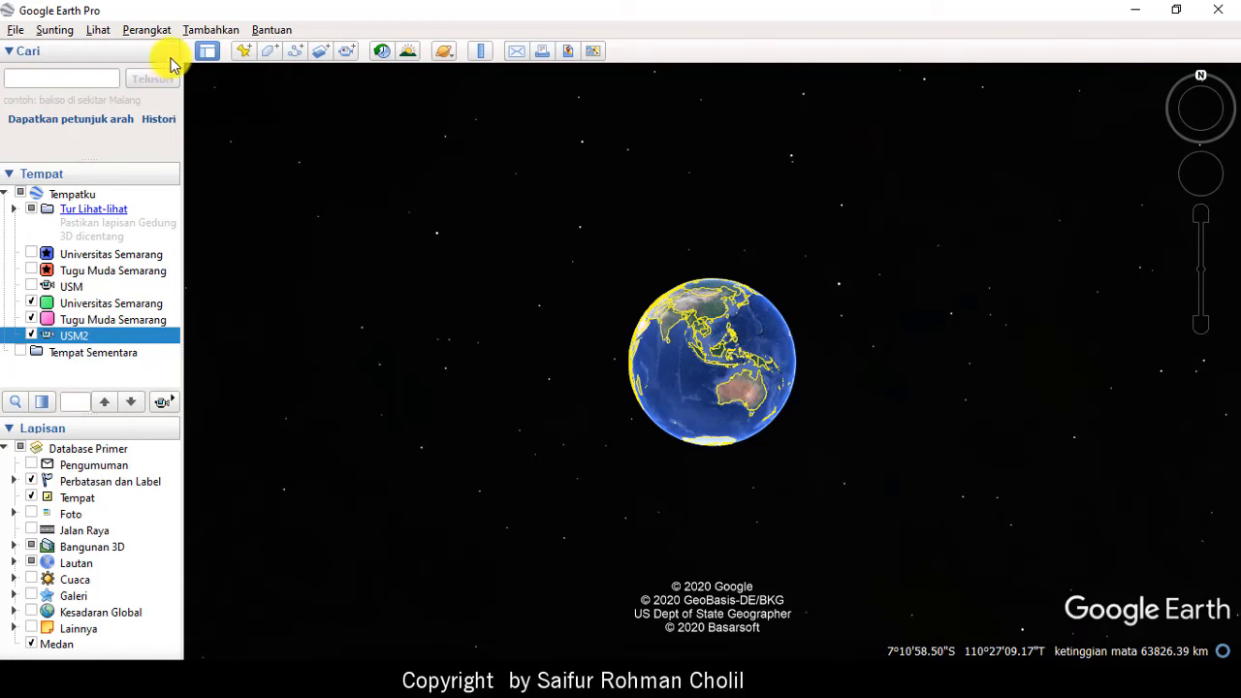
pyautogui.click(151, 29)
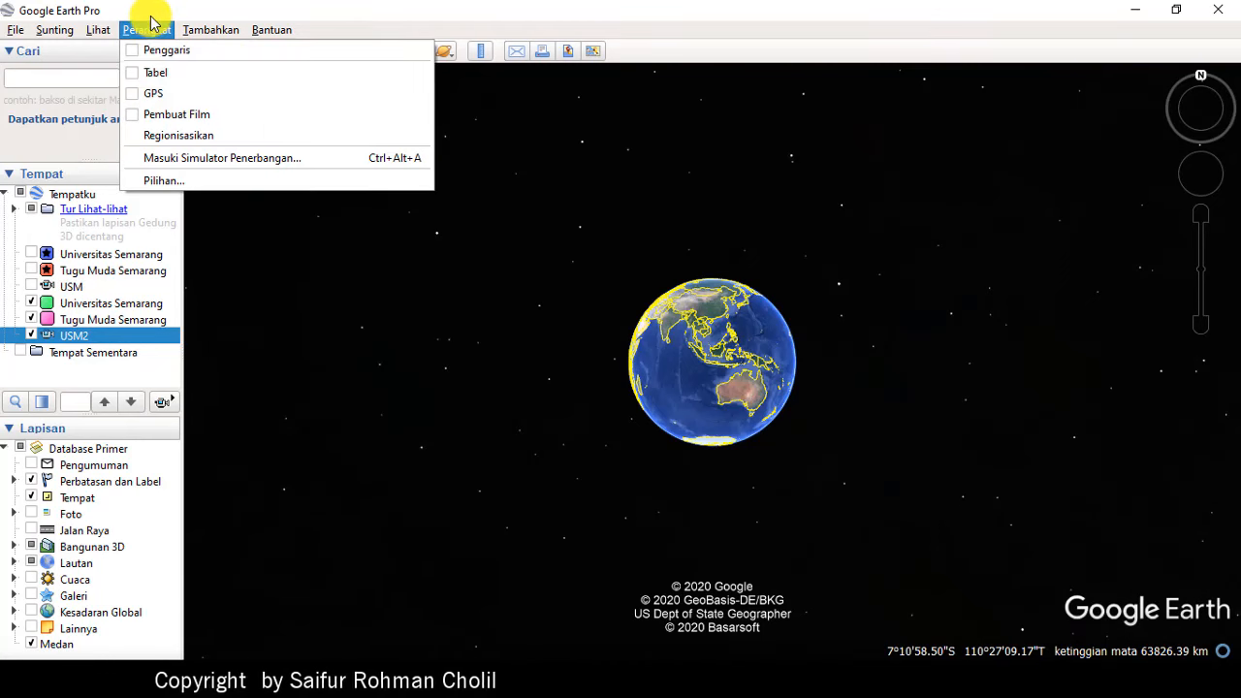
pyautogui.click(190, 115)
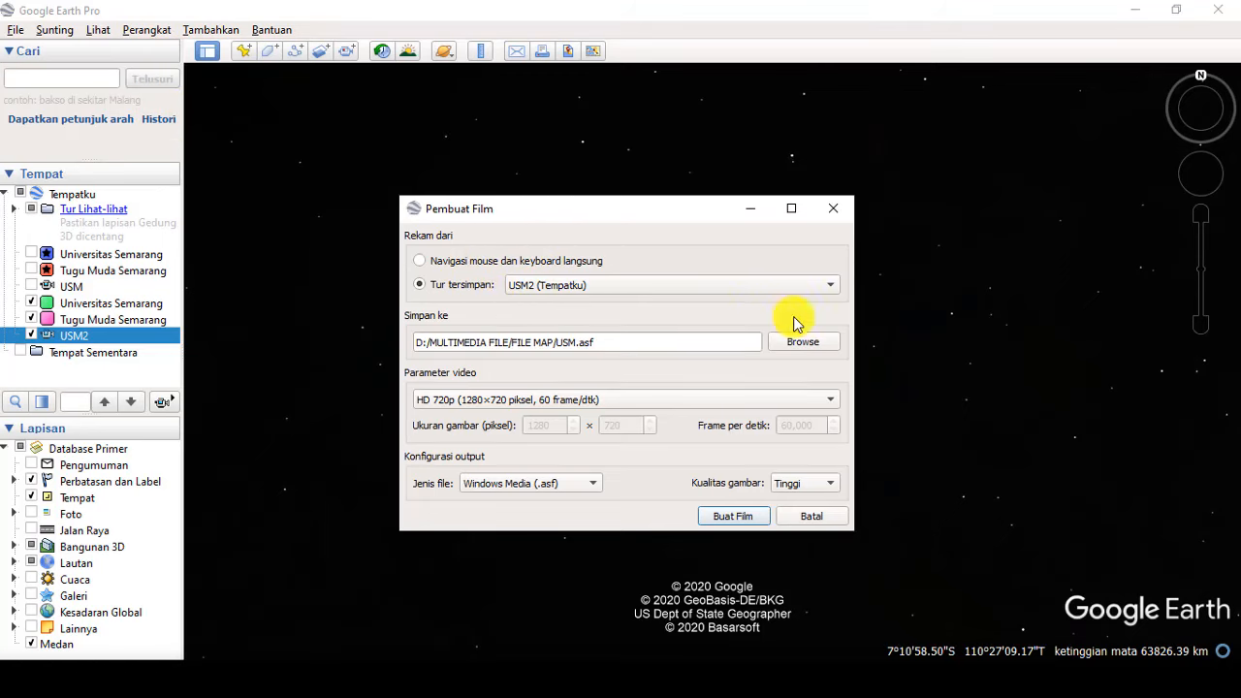
pyautogui.click(830, 287)
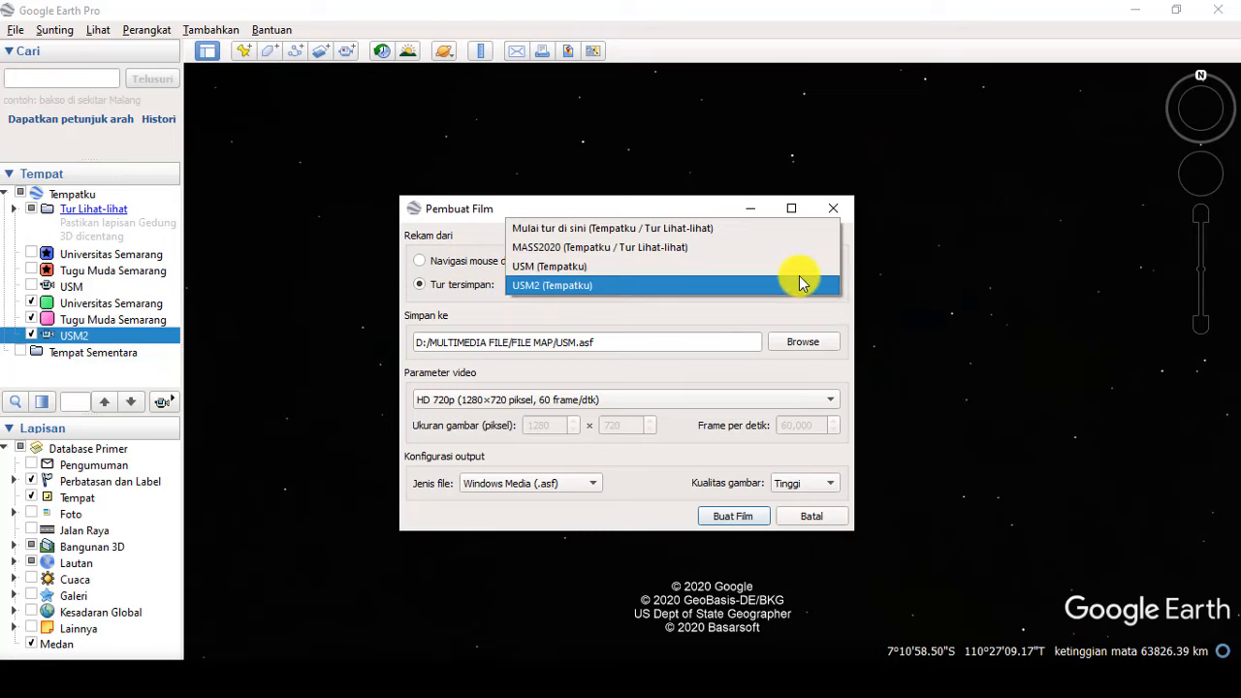
pyautogui.click(741, 291)
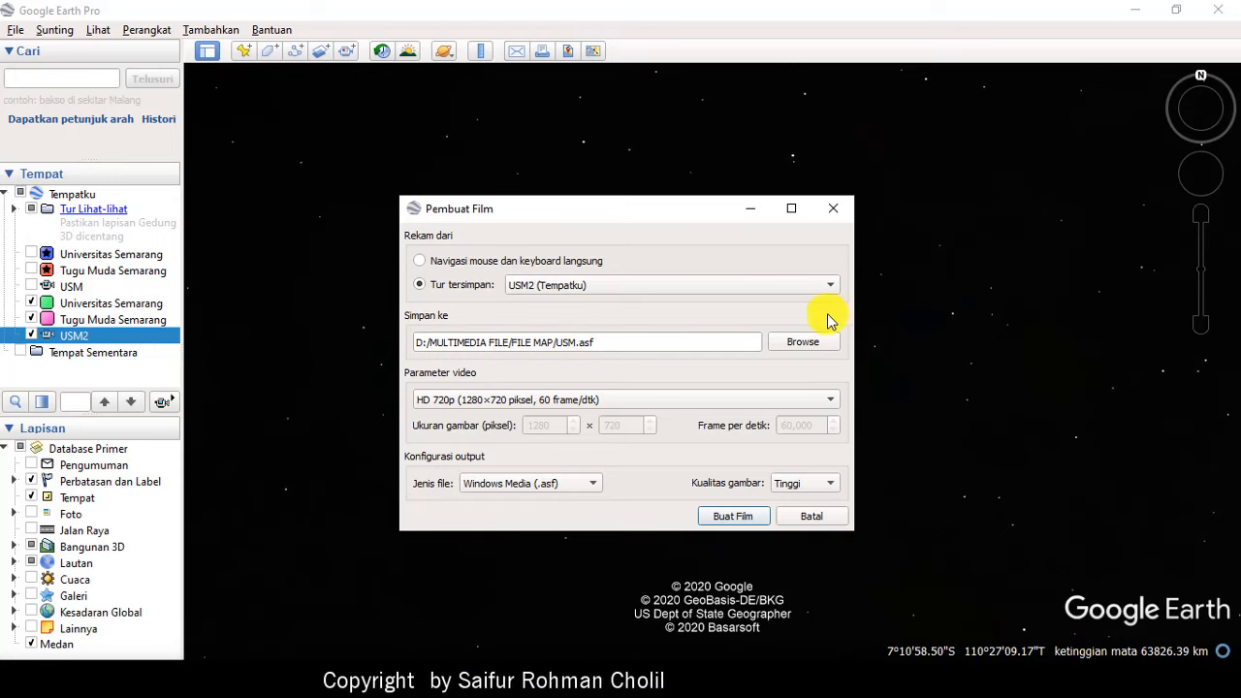
# Browse for the movie's save location and expand the MULTIMEDIA FILE folder on drive DATA 1 (D:)
pyautogui.click(807, 347)
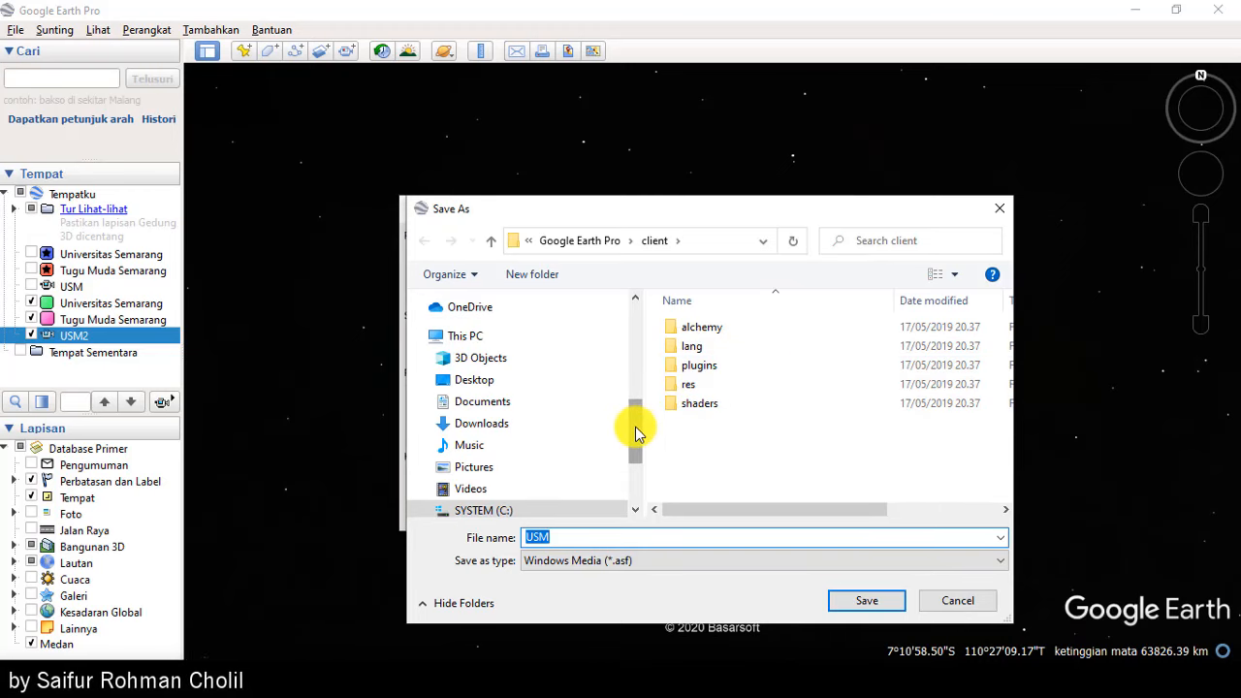
pyautogui.moveTo(634, 432); pyautogui.dragTo(631, 479)
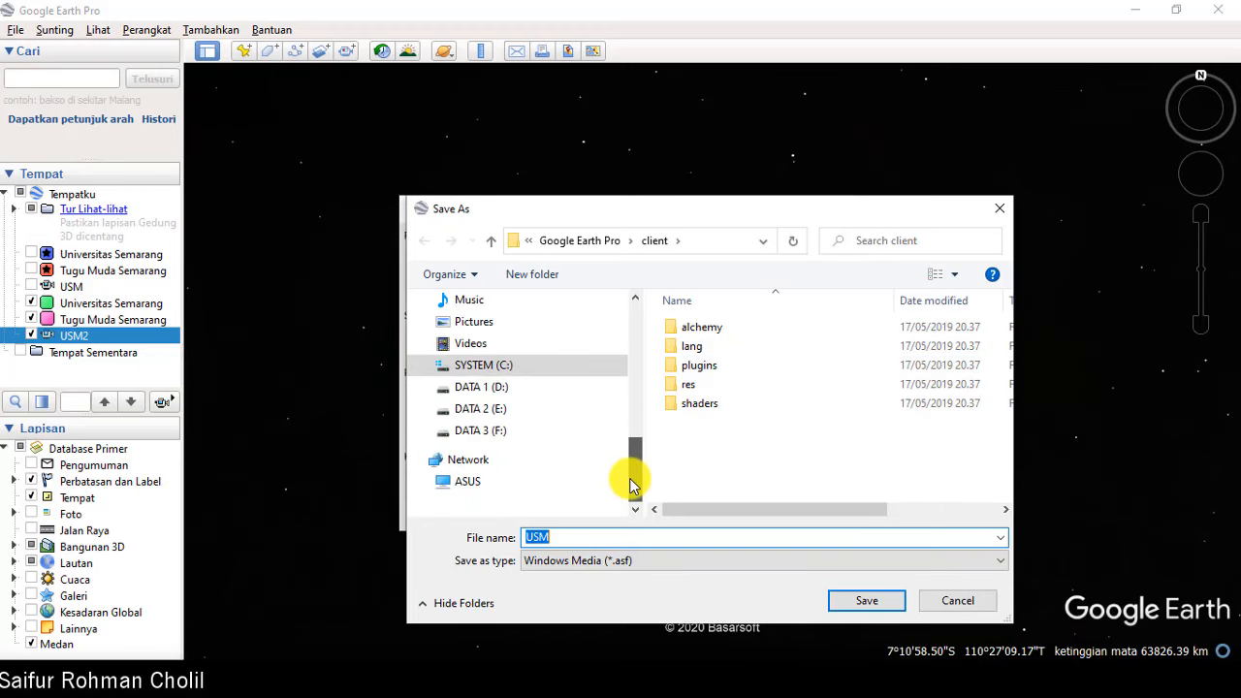
pyautogui.click(427, 387)
pyautogui.scroll(-5, 497, 497)
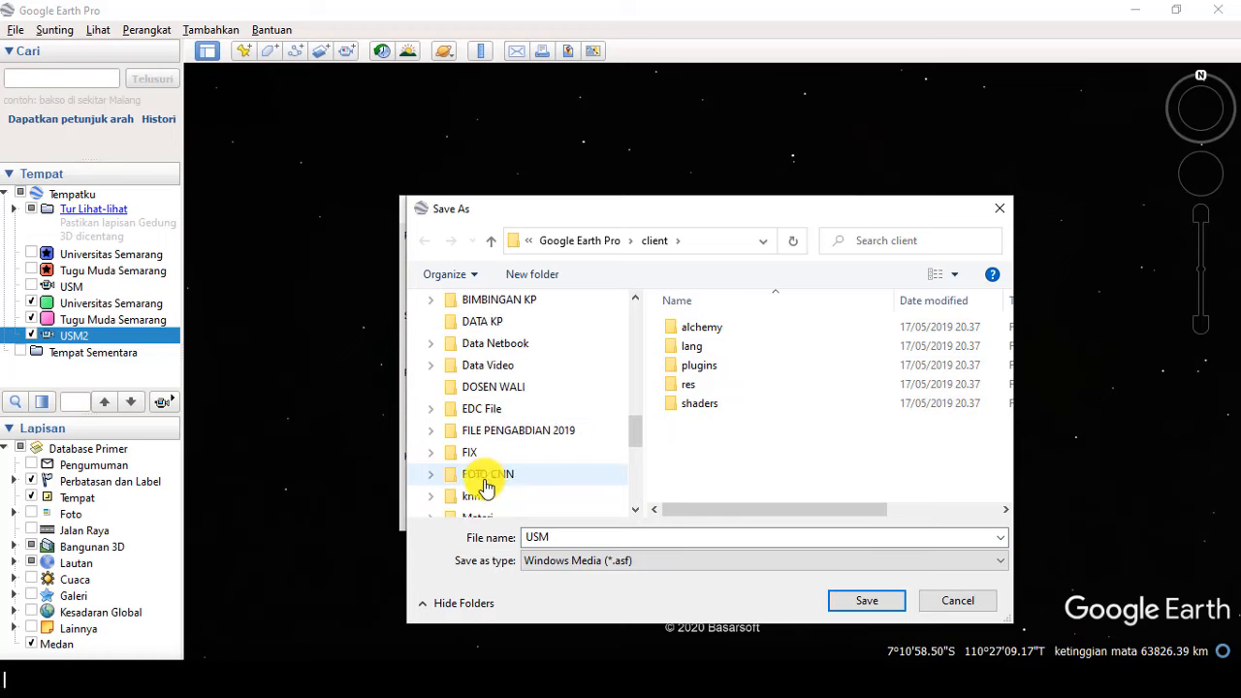
pyautogui.click(432, 432)
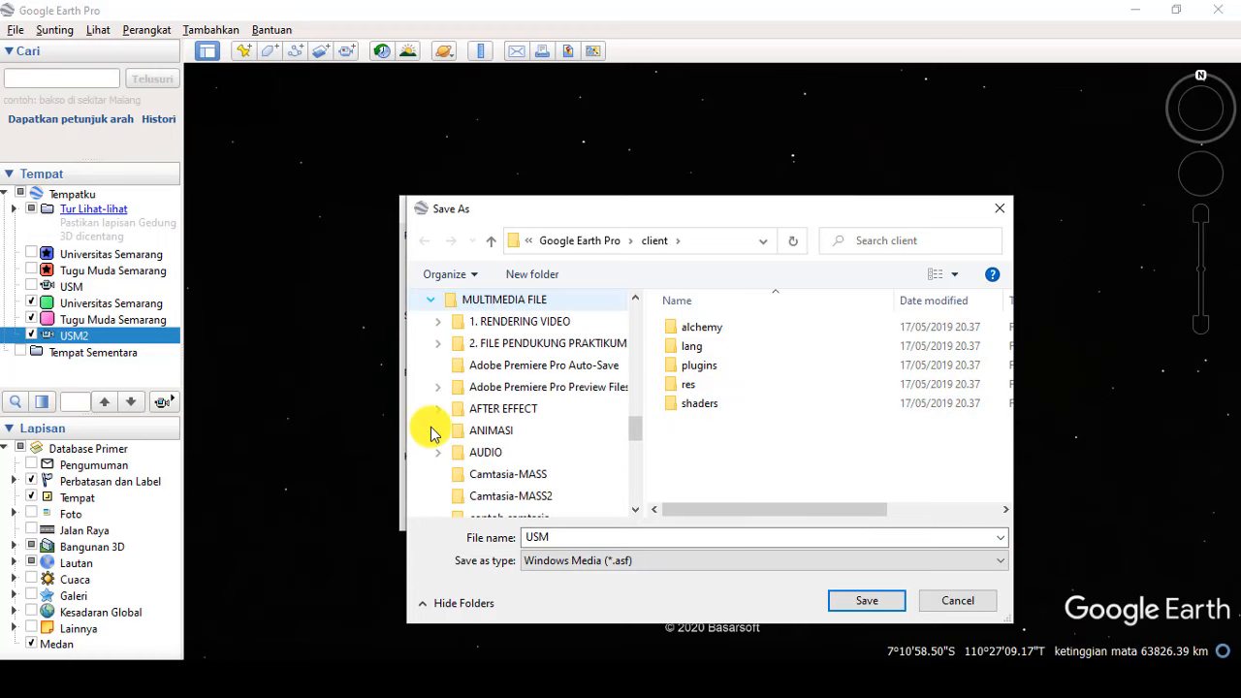